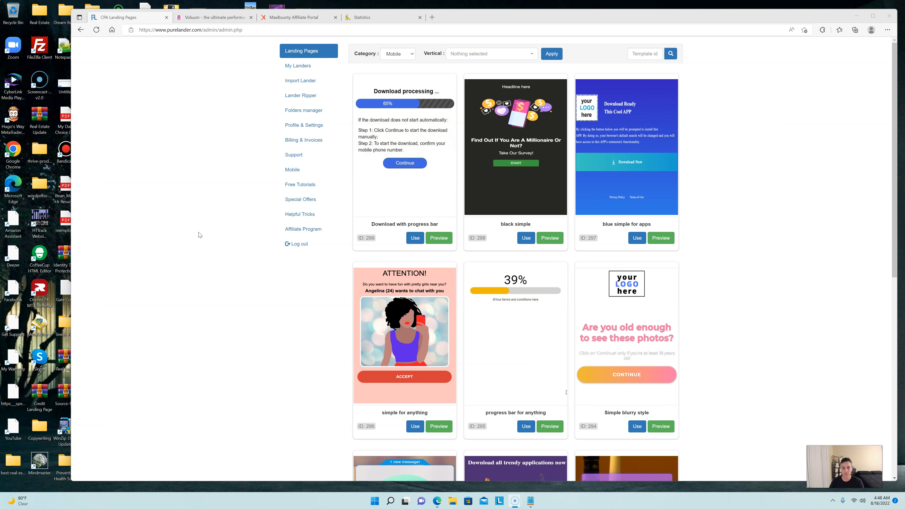
- Look over the PropellerAds campaign statistics, PureLander's template verticals and the Voluum campaign list
left_click(372, 18)
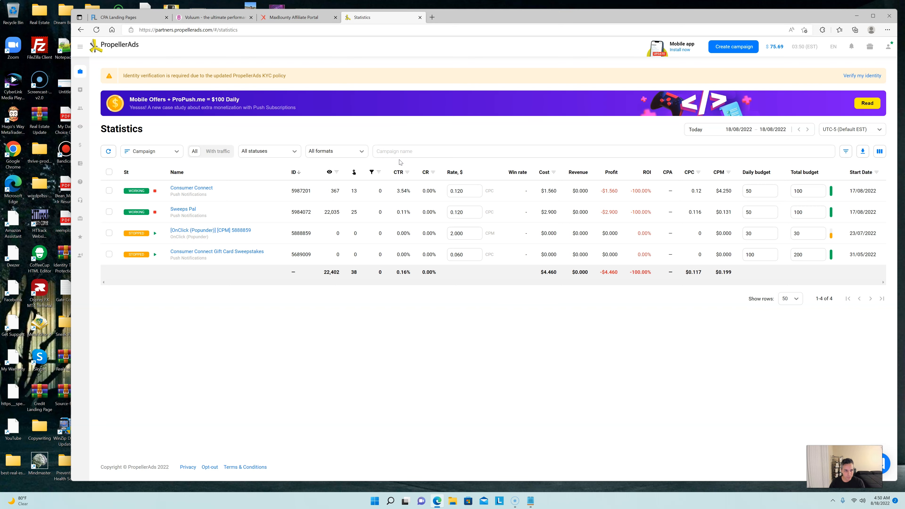
left_click(139, 21)
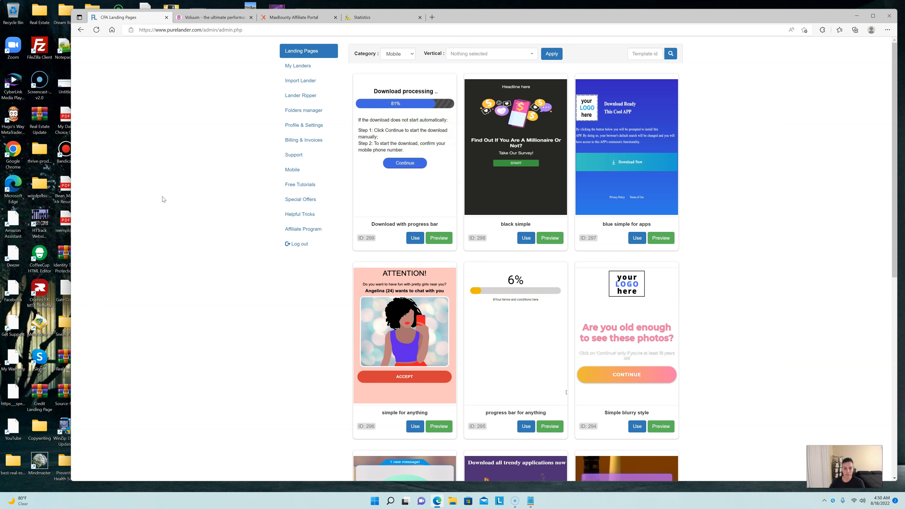
left_click(492, 55)
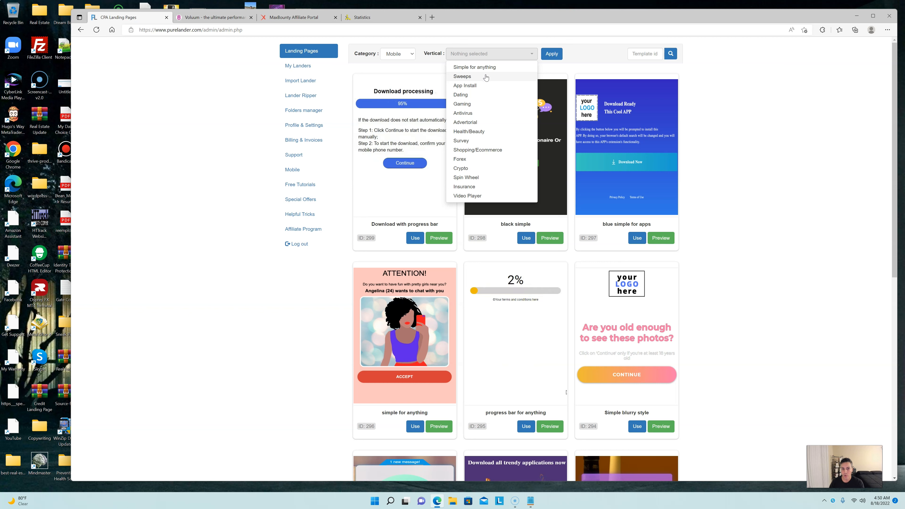
left_click(231, 94)
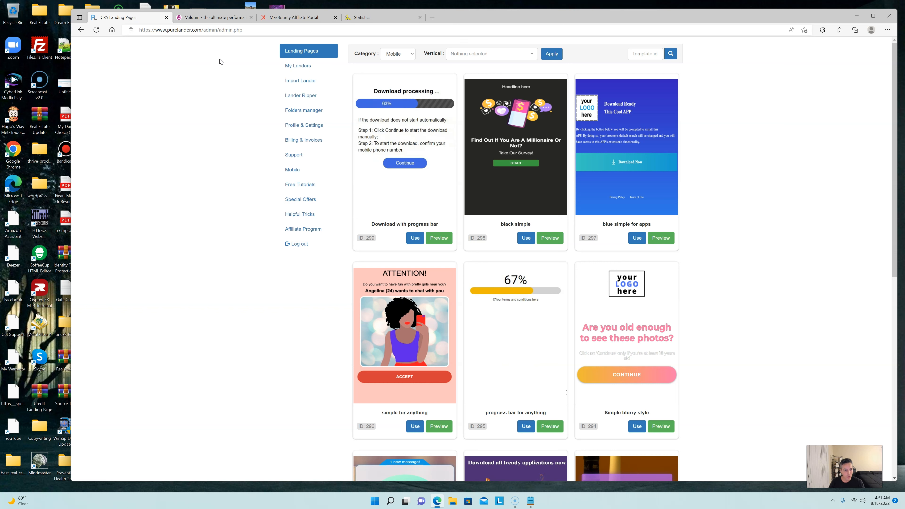
left_click(222, 20)
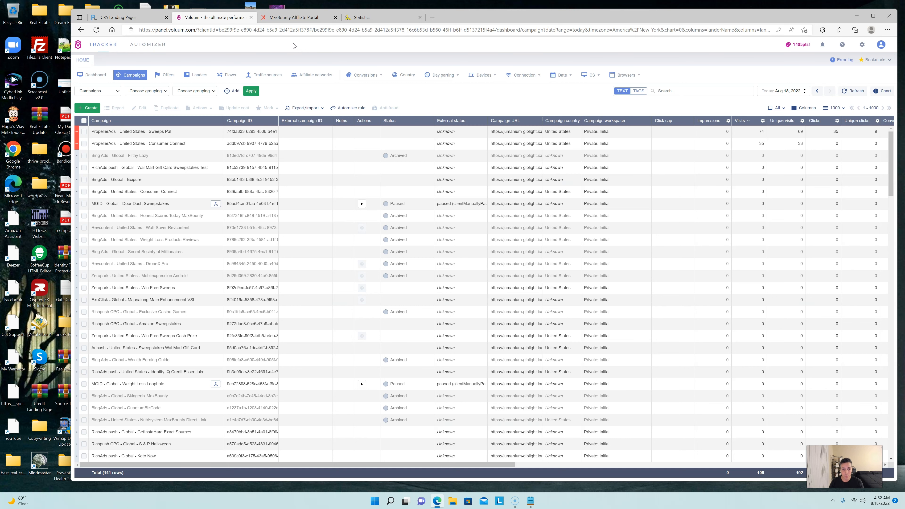
- Check today's and yesterday's earnings reports in MaxBounty and open the SweepsPal - CPL (US) campaign details
left_click(301, 18)
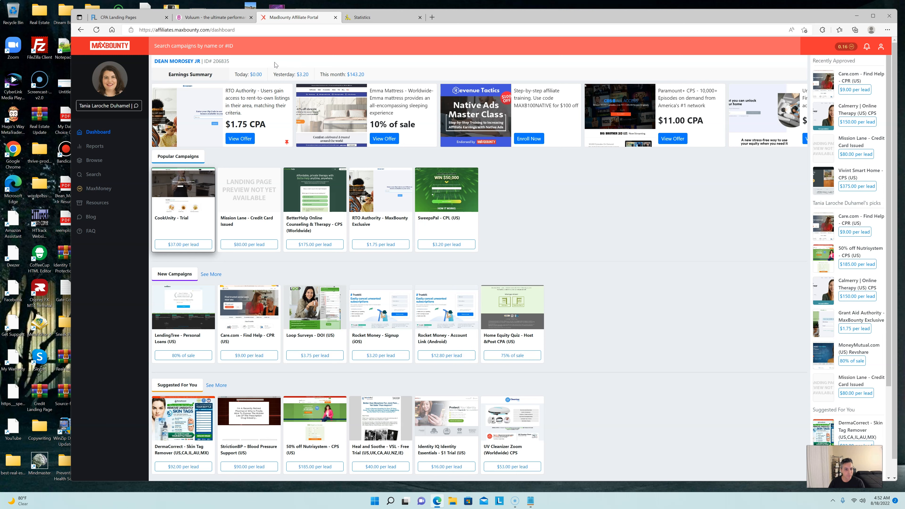
left_click(255, 74)
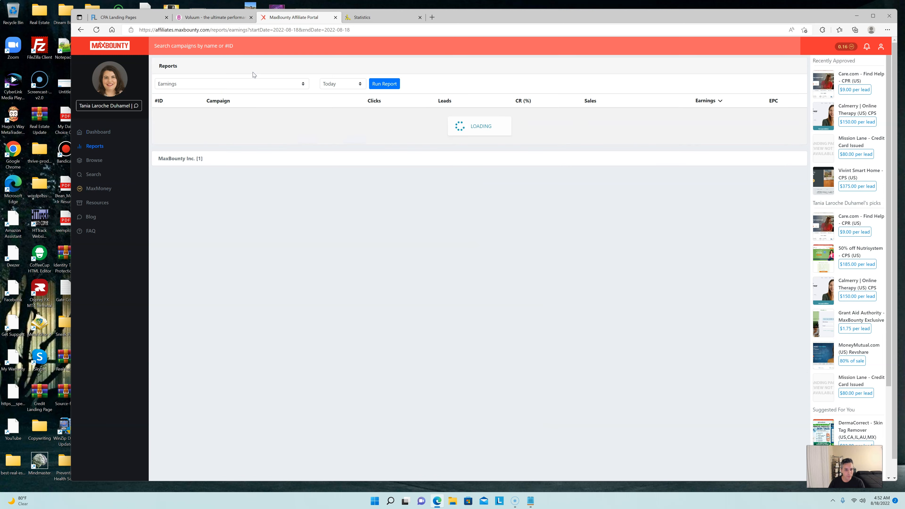
left_click(101, 133)
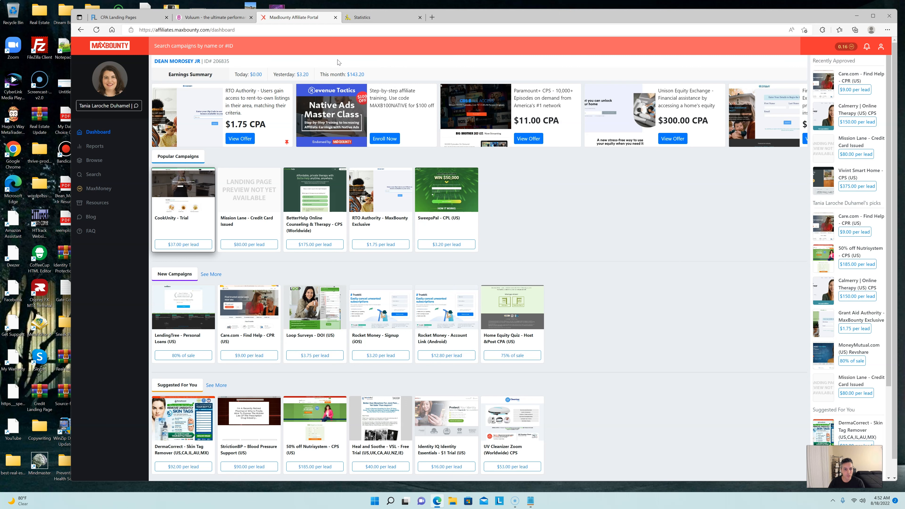
left_click(301, 74)
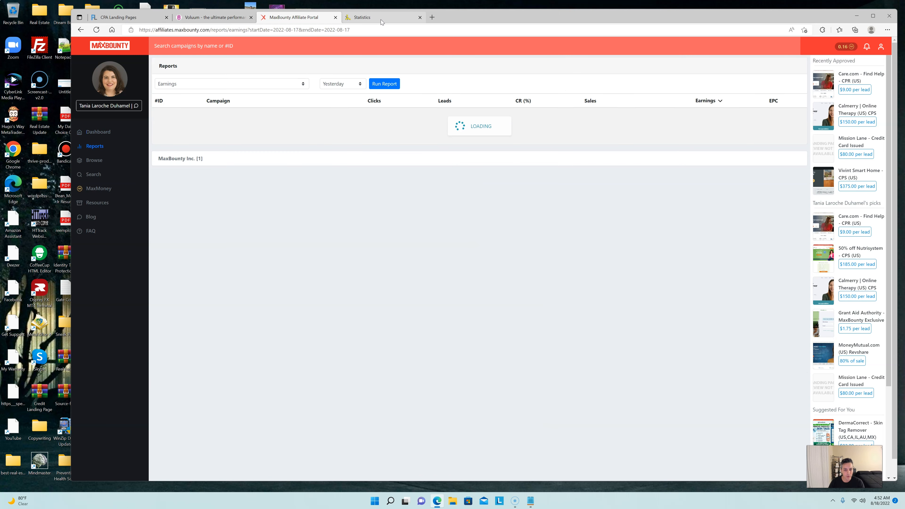
left_click(226, 117)
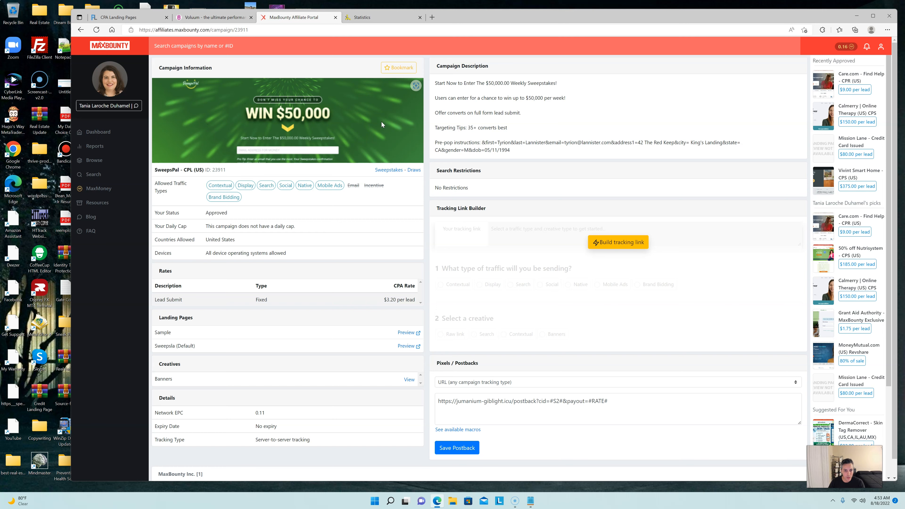
- Switch to PureLander and filter the mobile landing page templates by the Sweeps vertical
left_click(132, 20)
left_click(488, 54)
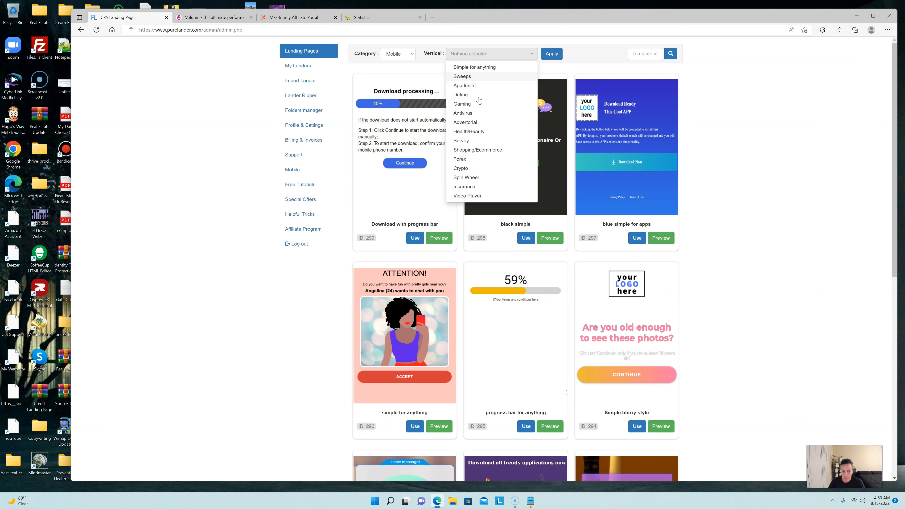
left_click(530, 76)
left_click(545, 56)
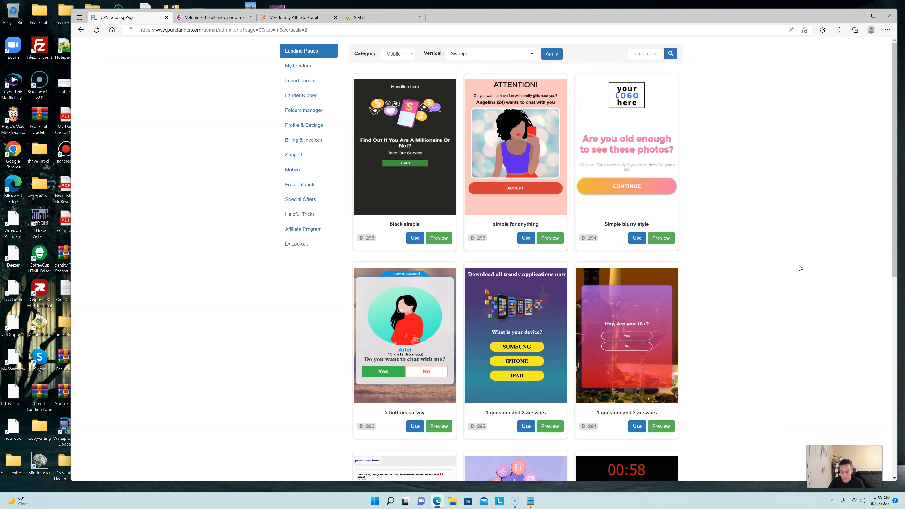
- Look through the first two pages of sweeps templates for a lander that suits the SweepsPal offer
scroll(825, 272, "down", 6)
scroll(826, 273, "down", 2)
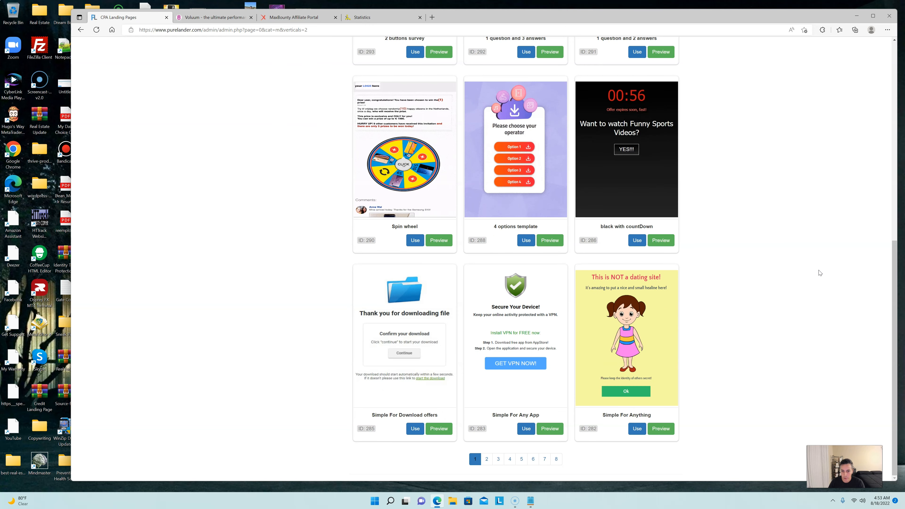
scroll(817, 266, "up", 8)
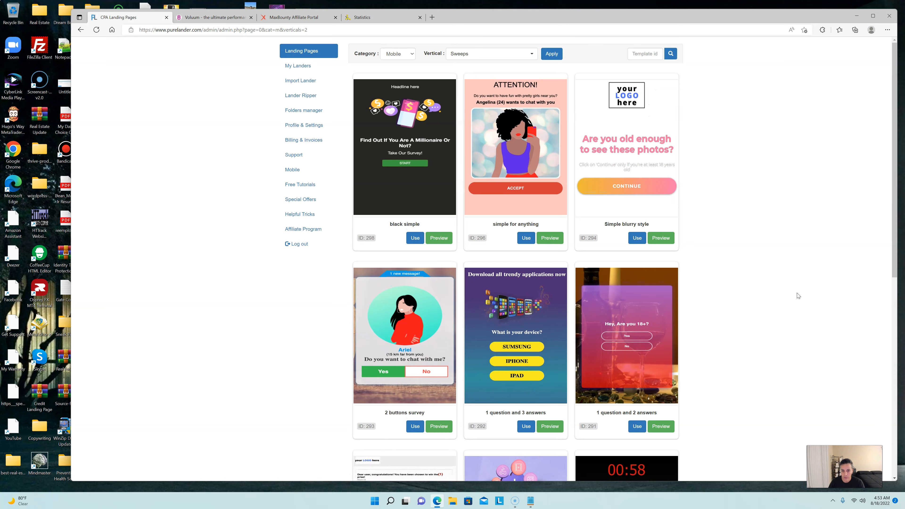
scroll(799, 297, "down", 8)
left_click(487, 459)
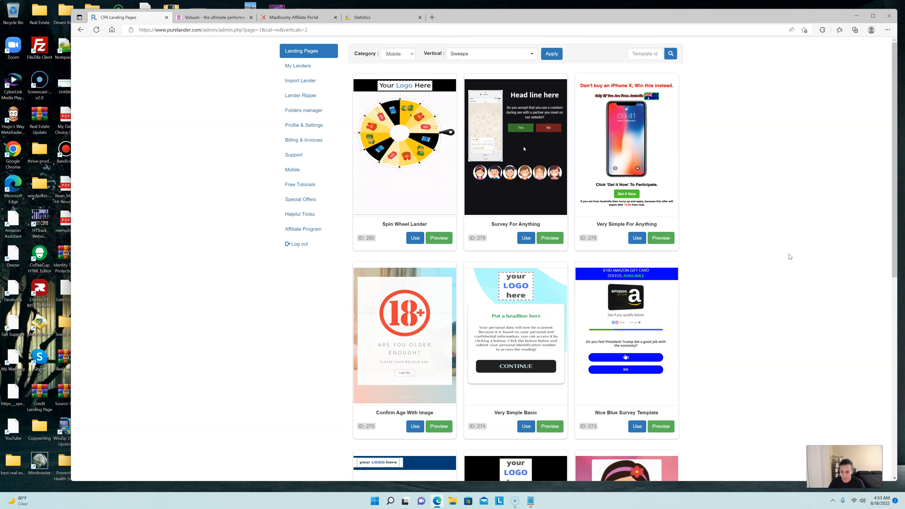
scroll(771, 257, "down", 2)
scroll(770, 259, "down", 8)
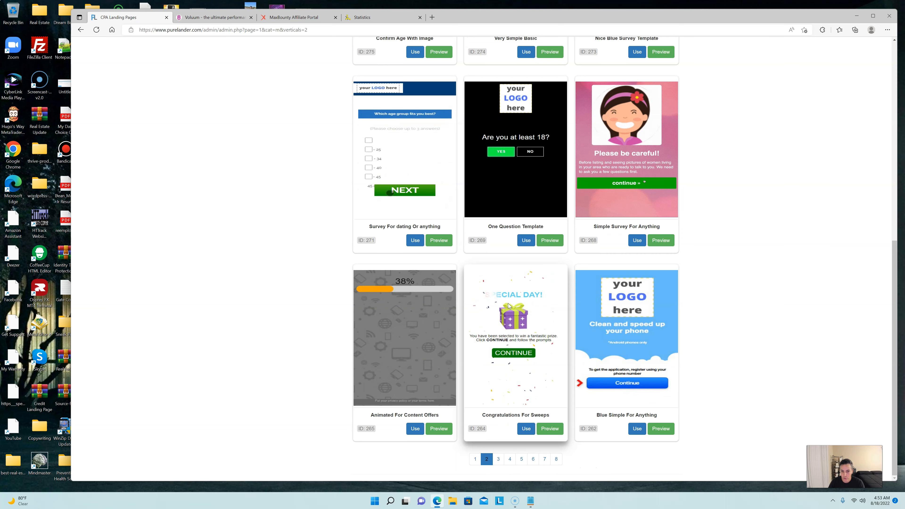
scroll(509, 306, "up", 7)
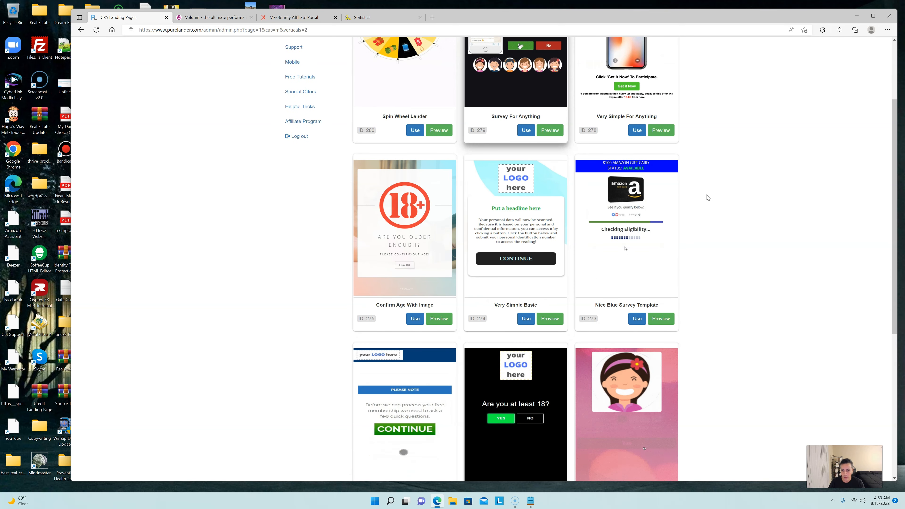
scroll(789, 357, "down", 7)
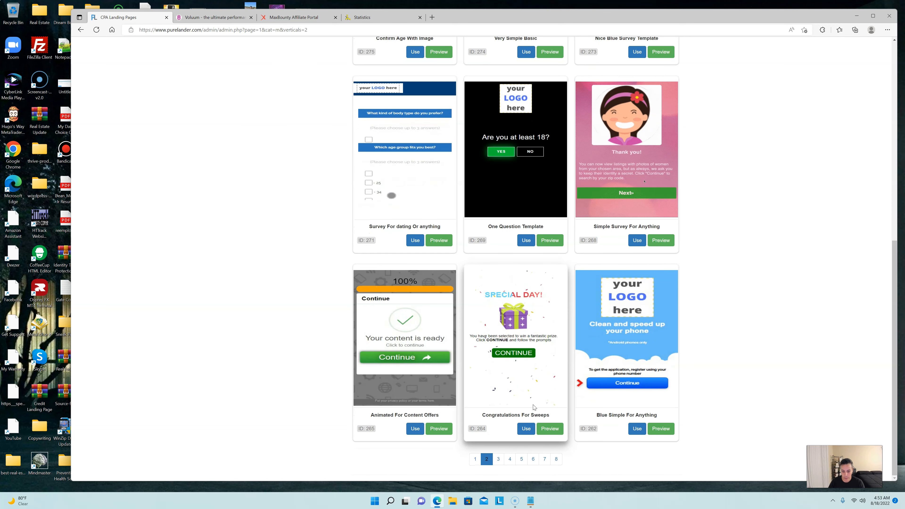
- Generate a landing page named Sweepstakes from the Congratulations For Sweeps template, leaving the folder Undefined
left_click(527, 429)
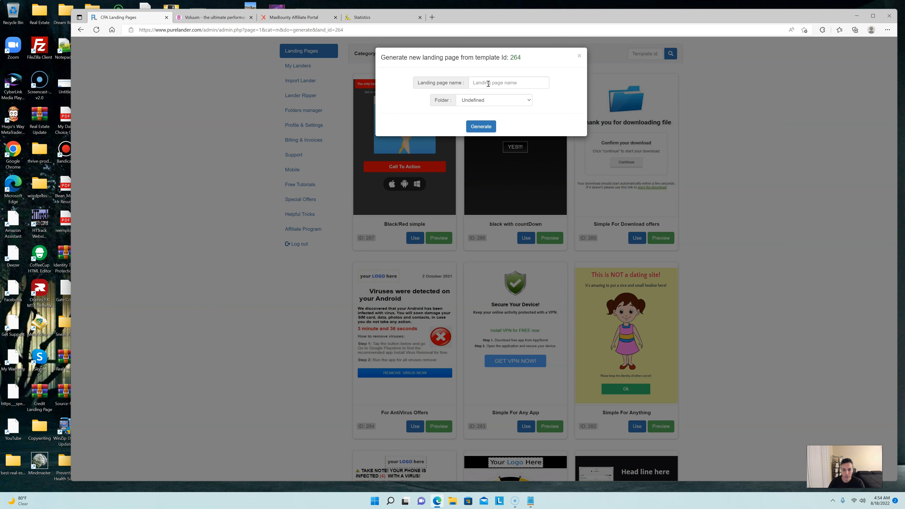
left_click(496, 79)
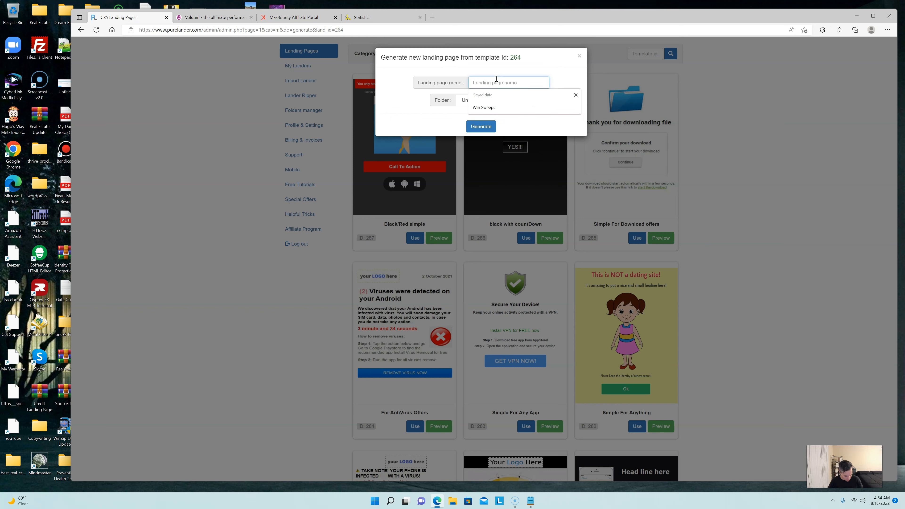
type("Sweepstakes")
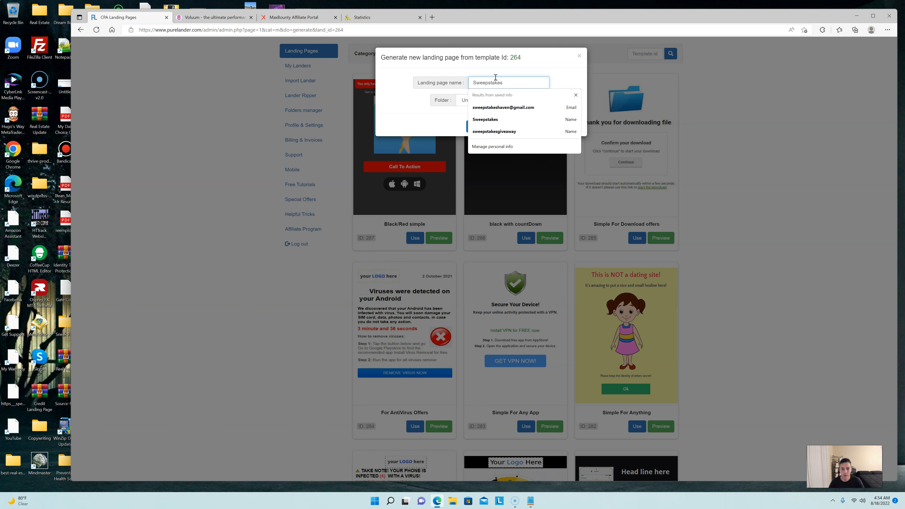
left_click(495, 76)
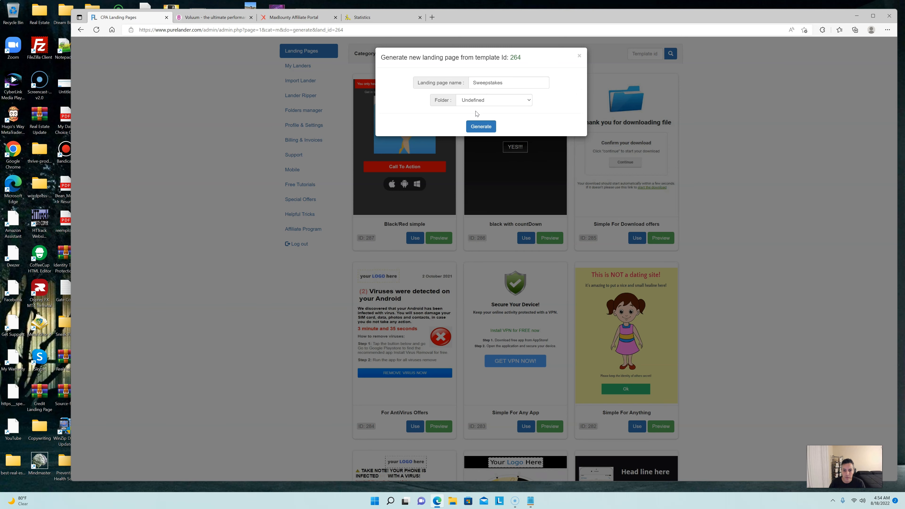
left_click(476, 128)
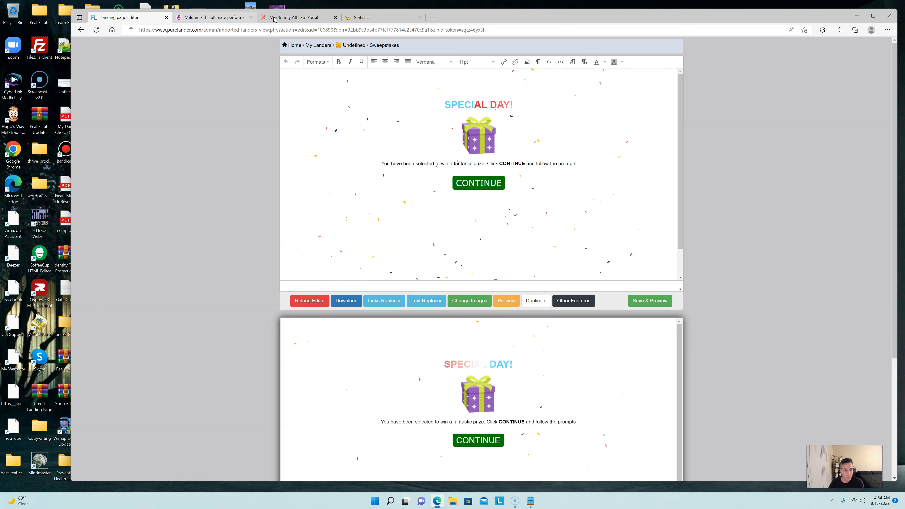
- Preview the SweepsPal offer's default landing page from MaxBounty and compare it with the Sweepstakes lander in the PureLander editor
left_click(294, 18)
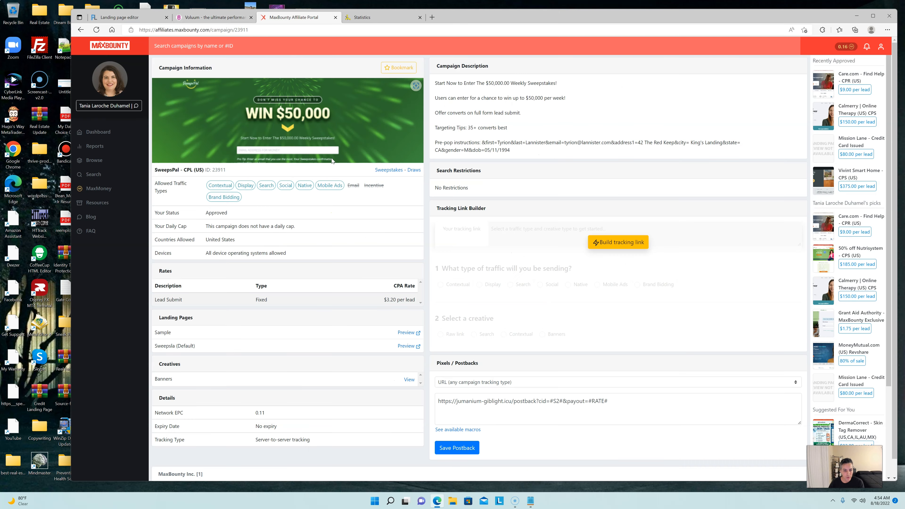
left_click(406, 346)
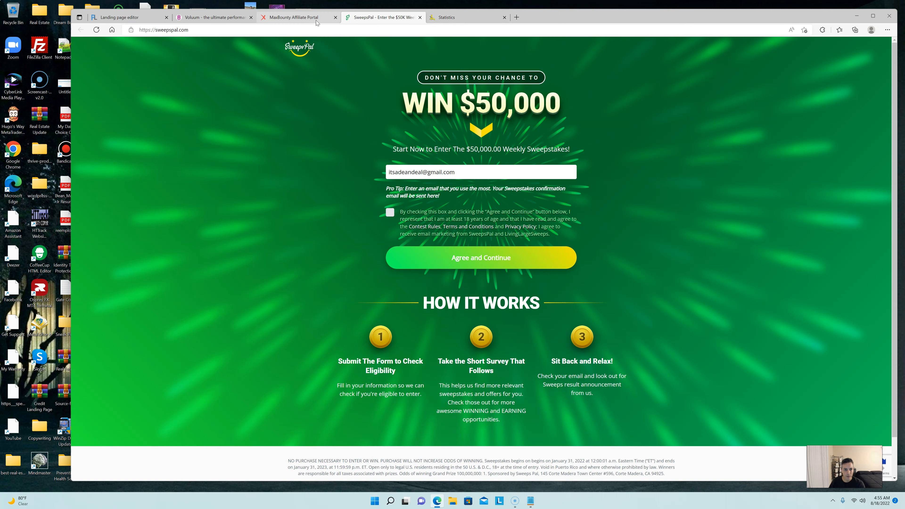
left_click(119, 17)
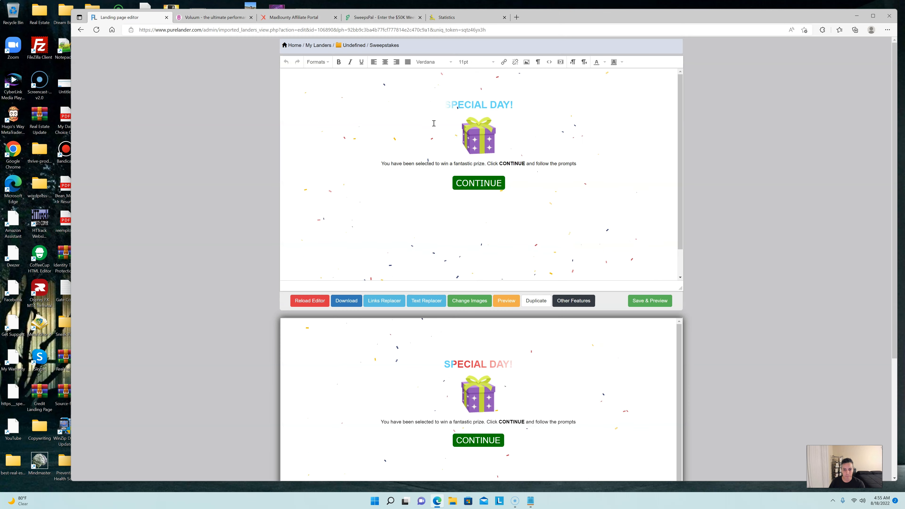
left_click(373, 18)
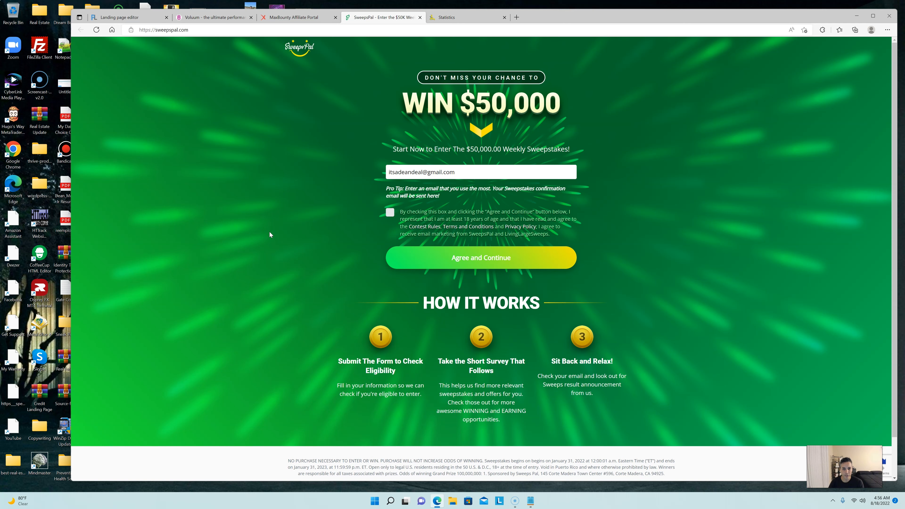
left_click(285, 18)
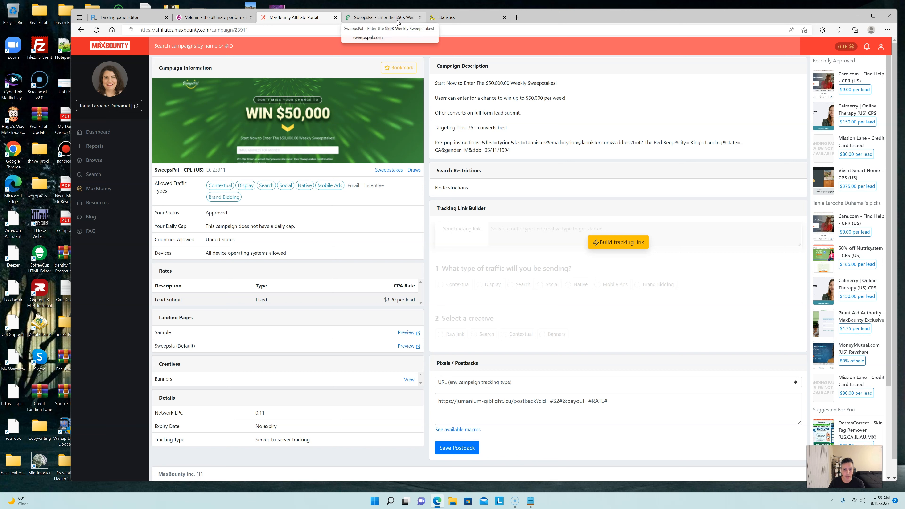
left_click(377, 19)
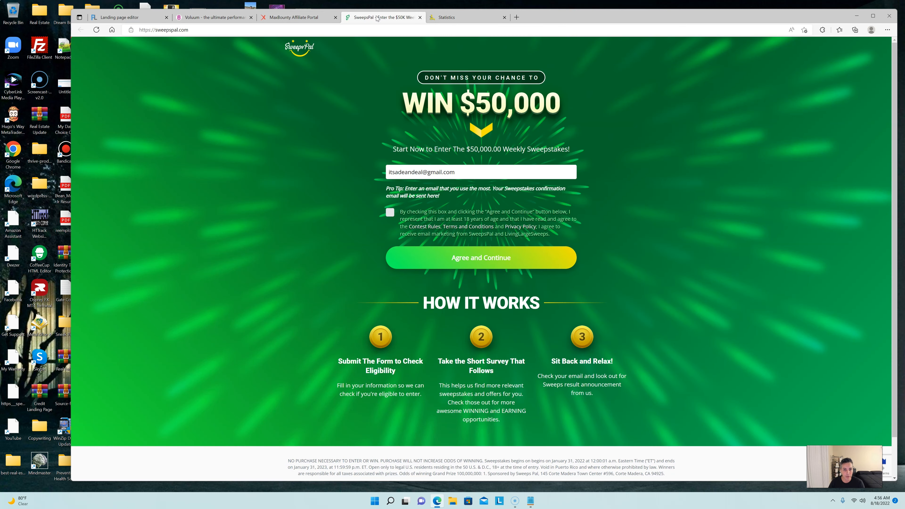
left_click(147, 19)
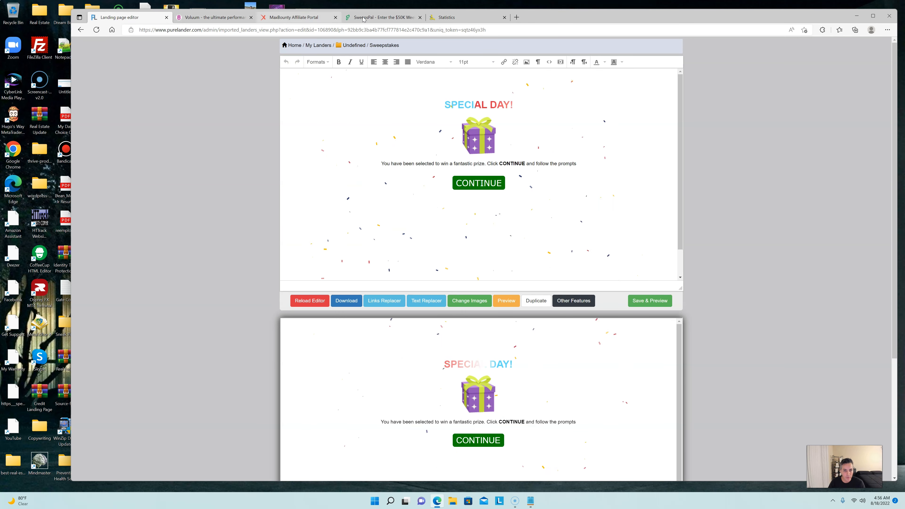
left_click(380, 17)
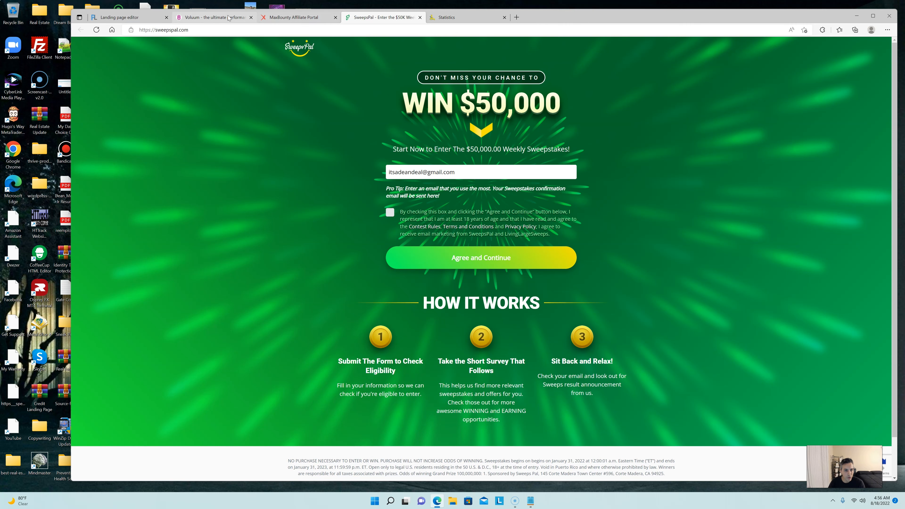
- Switch to PropellerAds, start a new campaign and name it Sweepstakes
left_click(455, 17)
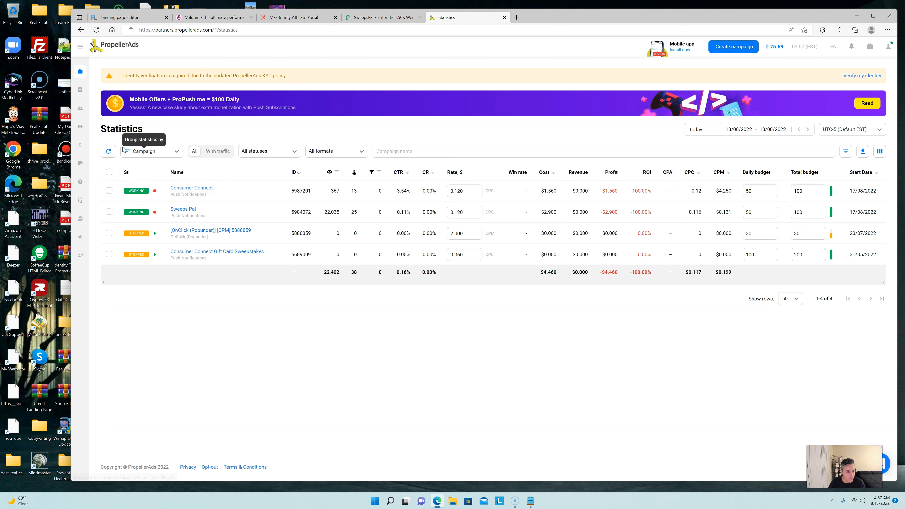
left_click(736, 49)
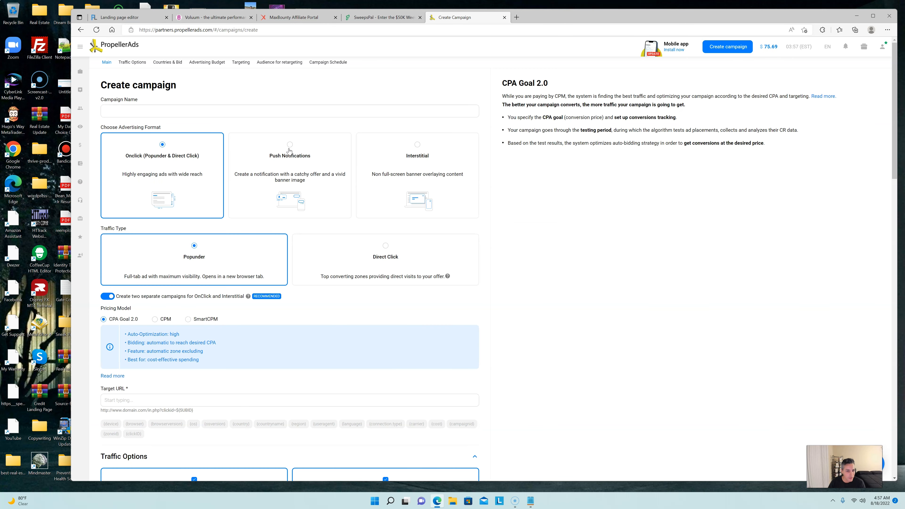
left_click(121, 111)
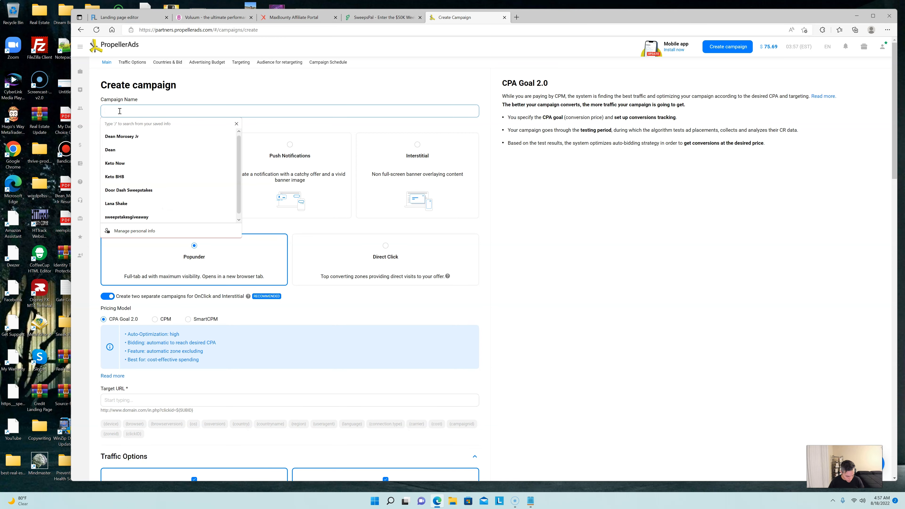
type("Sweepstakes")
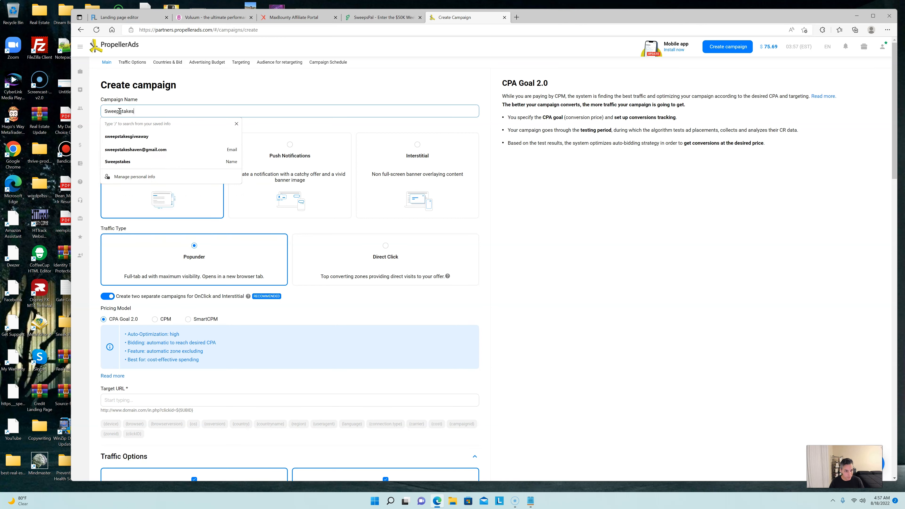
- Set the campaign's advertising format to Push Notifications and deselect In-Page Push, keeping only Classic Push
left_click(553, 211)
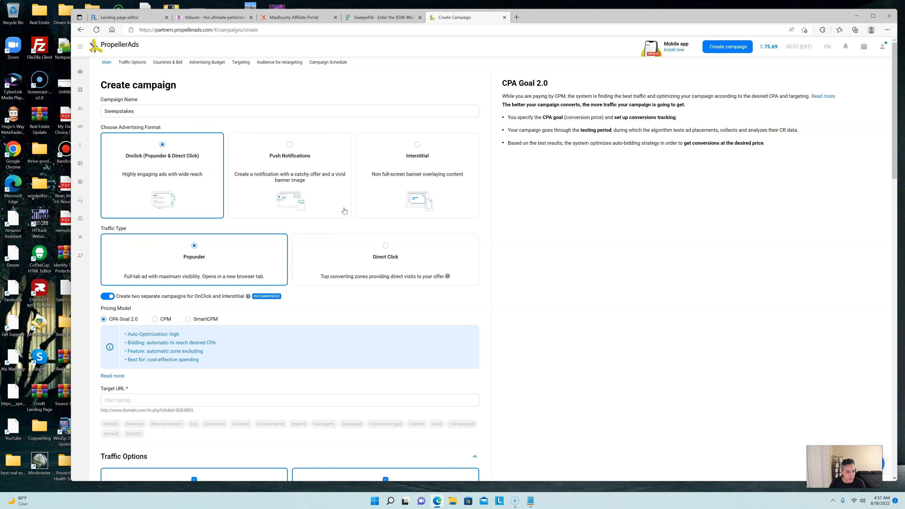
left_click(290, 145)
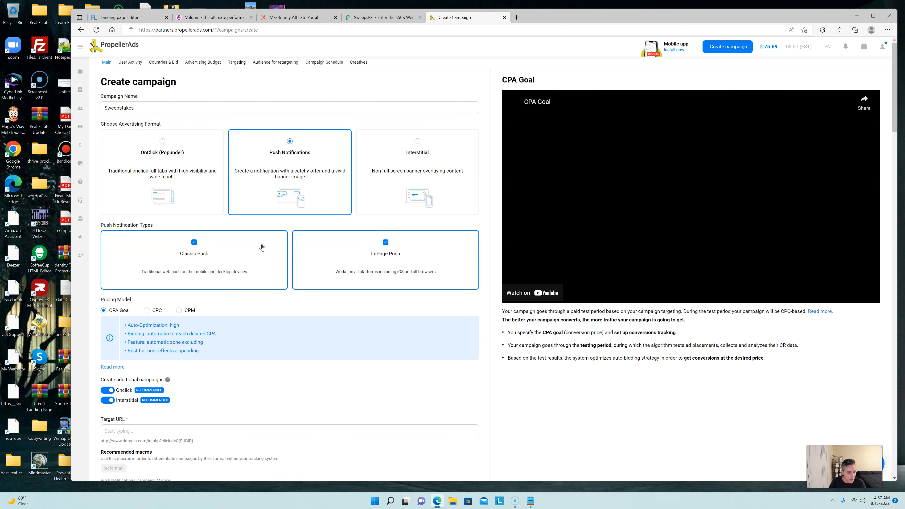
scroll(262, 247, "down", 2)
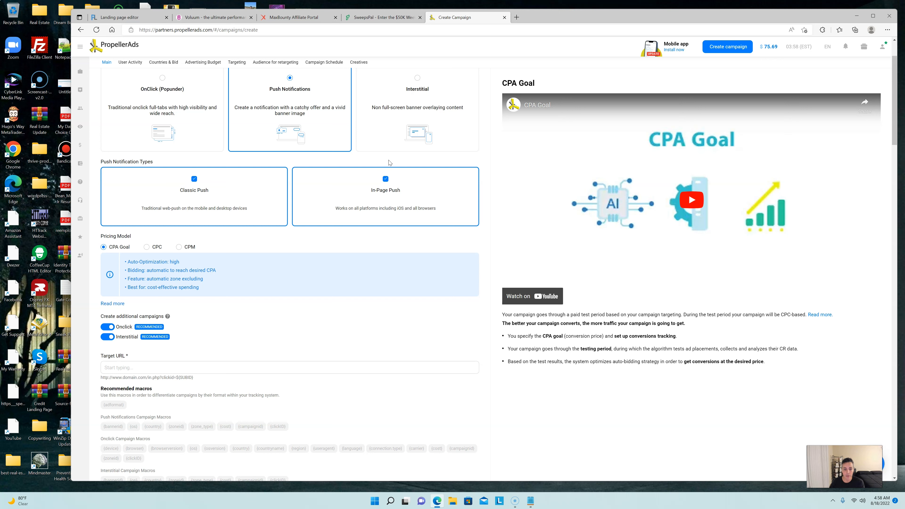
left_click(385, 180)
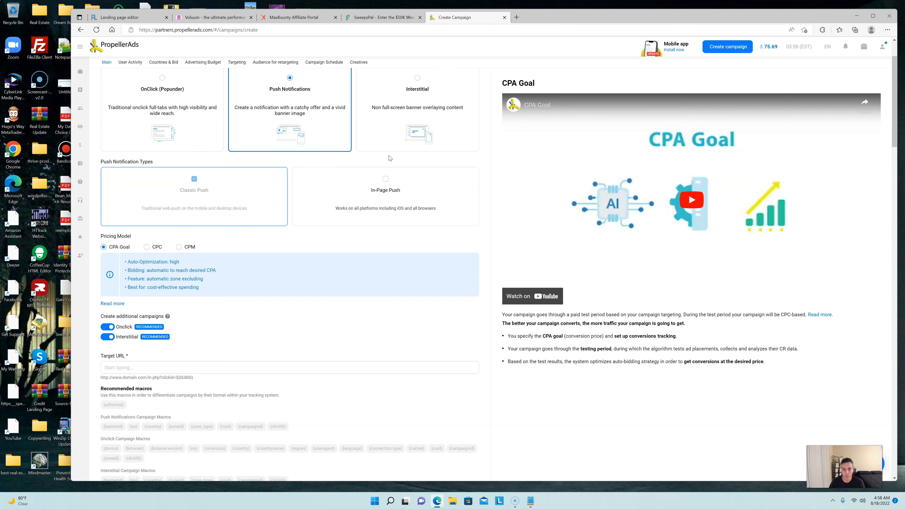
- Review the campaign's pricing and target URL settings, and switch to Voluum to open the list of landers
scroll(332, 202, "down", 2)
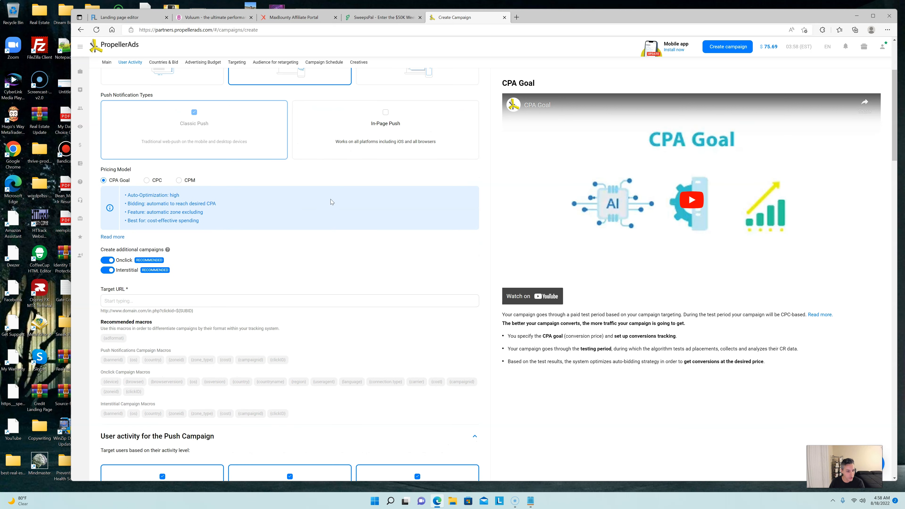
scroll(242, 281, "down", 2)
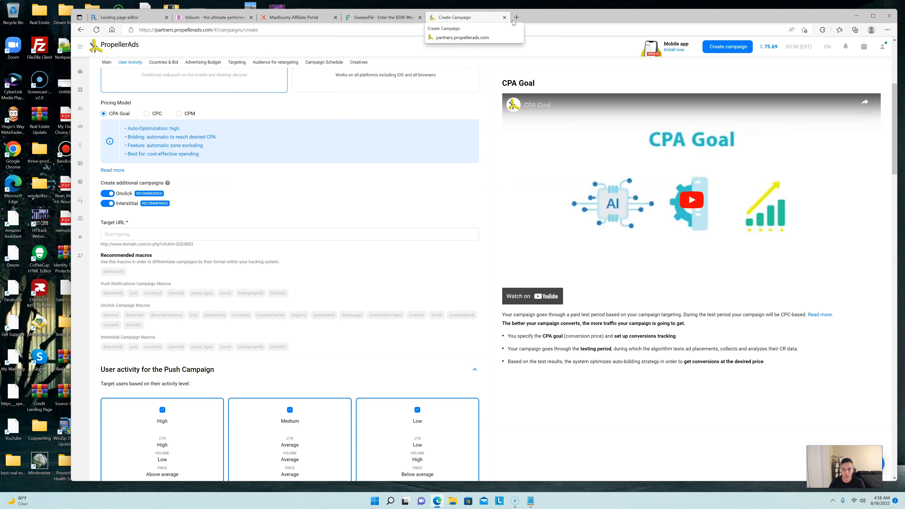
left_click(201, 18)
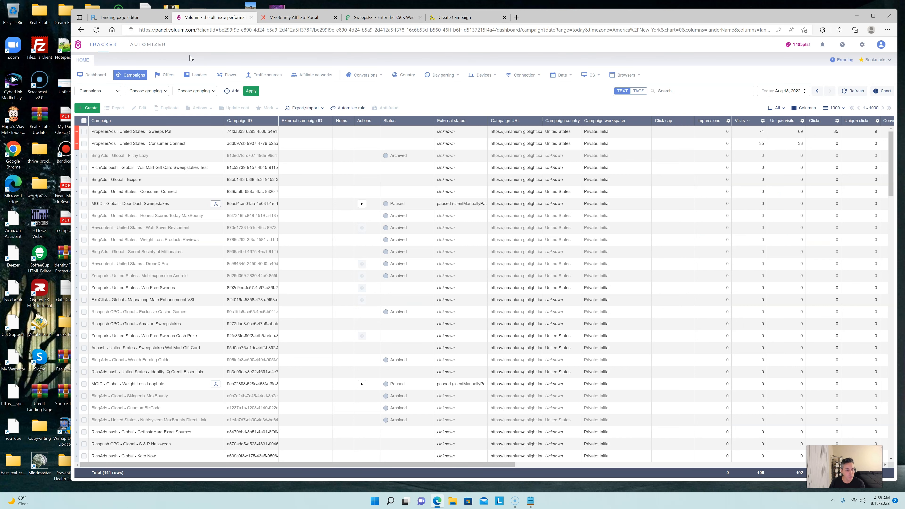
left_click(196, 75)
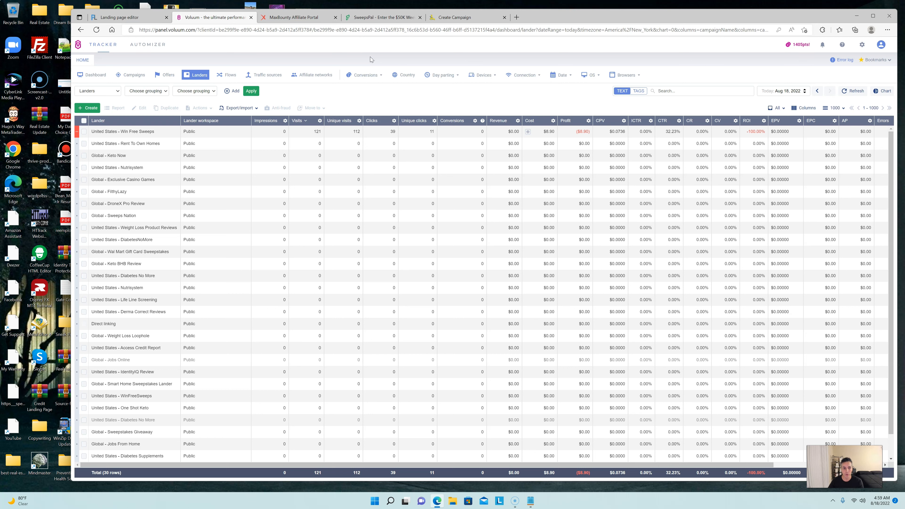
- Open the landing page at winfreesweeps.com in a new browser tab
left_click(516, 18)
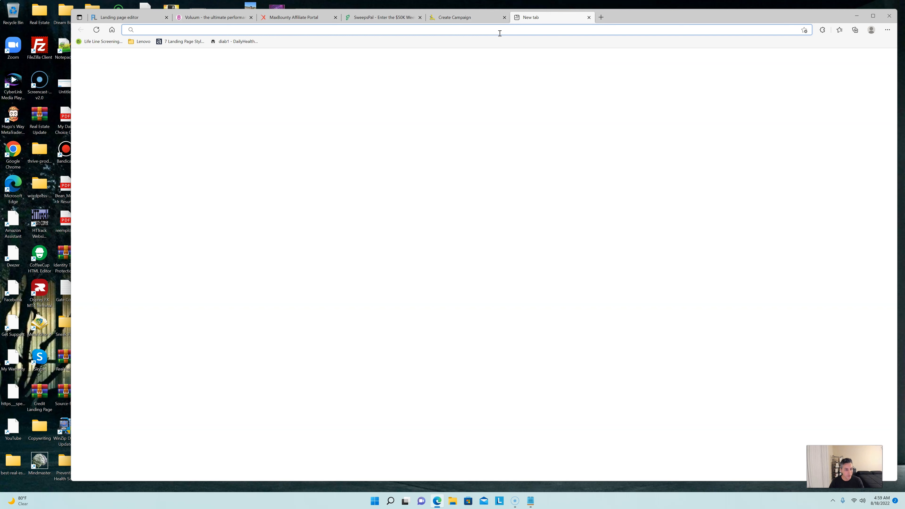
type("winfee")
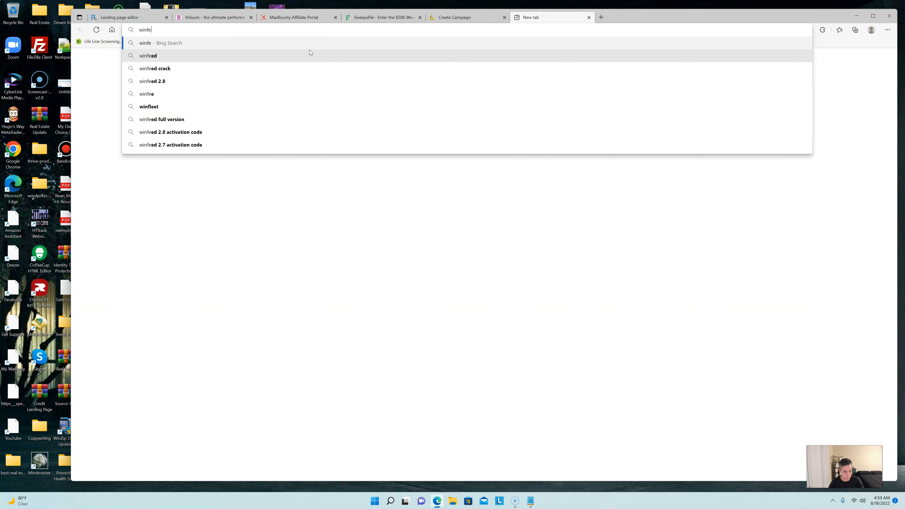
key("BackSpace")
key("BackSpace")
type("ree")
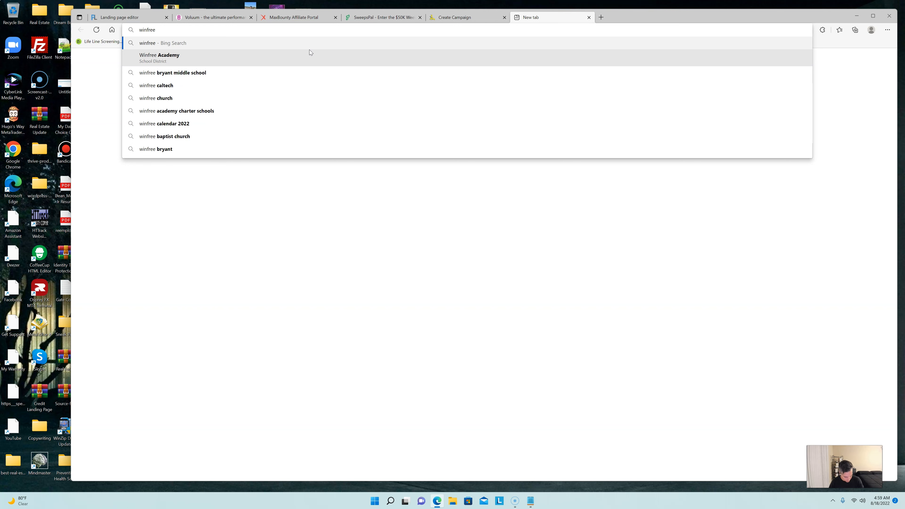
type("sweeps")
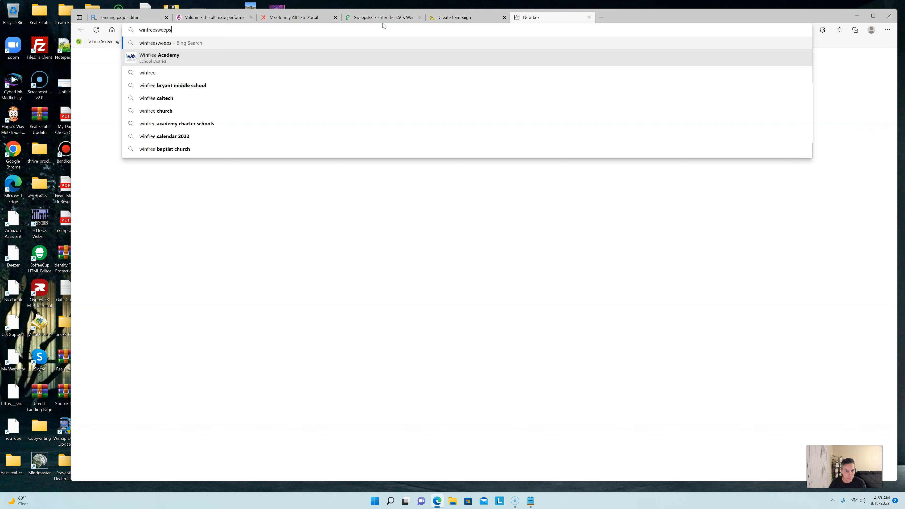
type(".c")
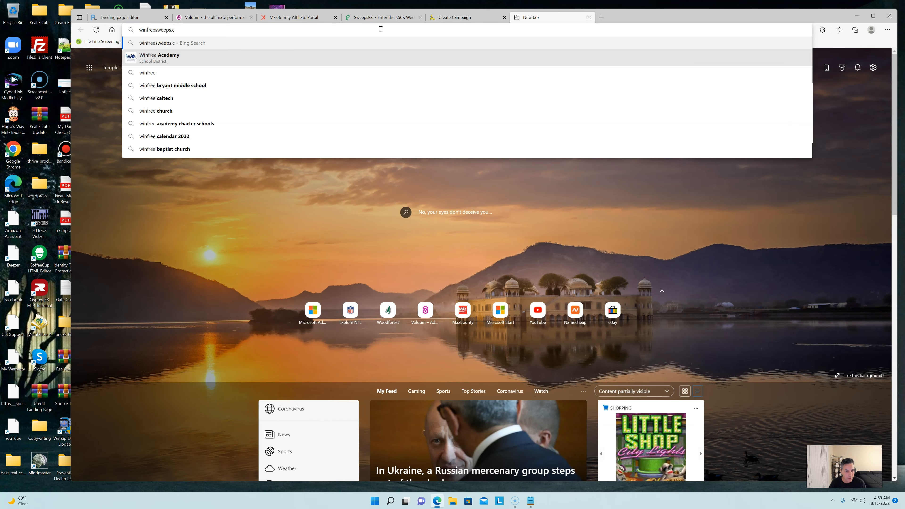
type("om")
key("Return")
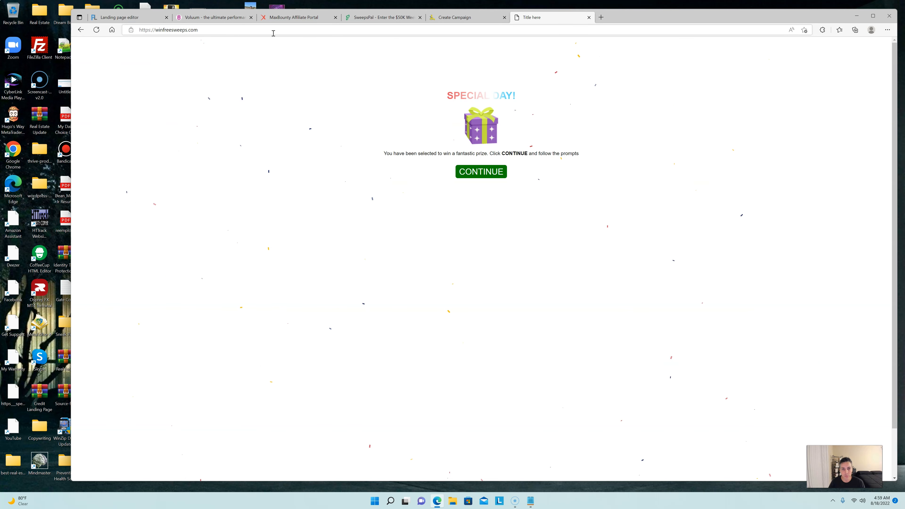
- Return to Voluum, start a new lander and enter winfreesweeps.com as its lander URL
left_click(458, 20)
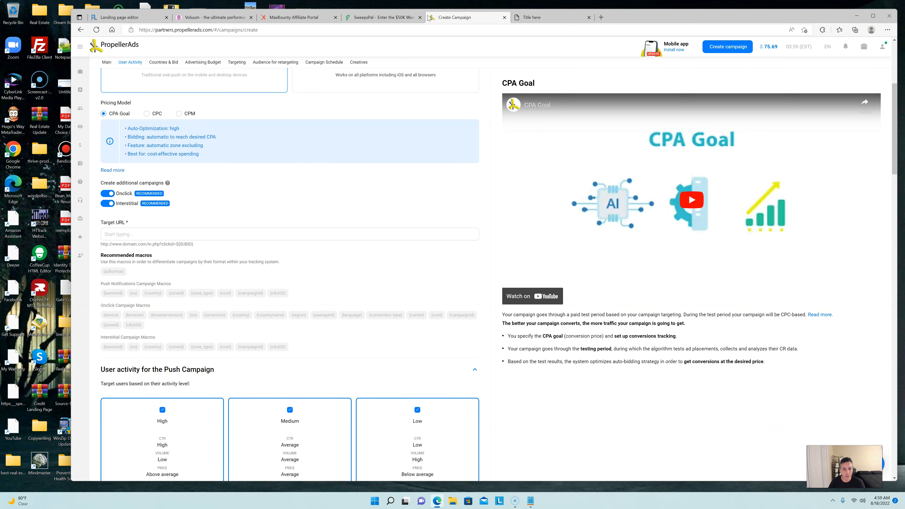
left_click(214, 18)
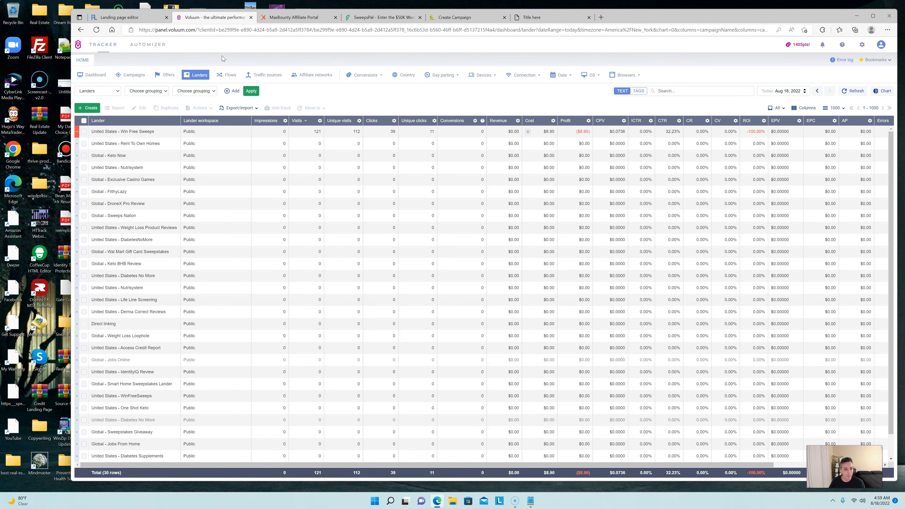
left_click(95, 109)
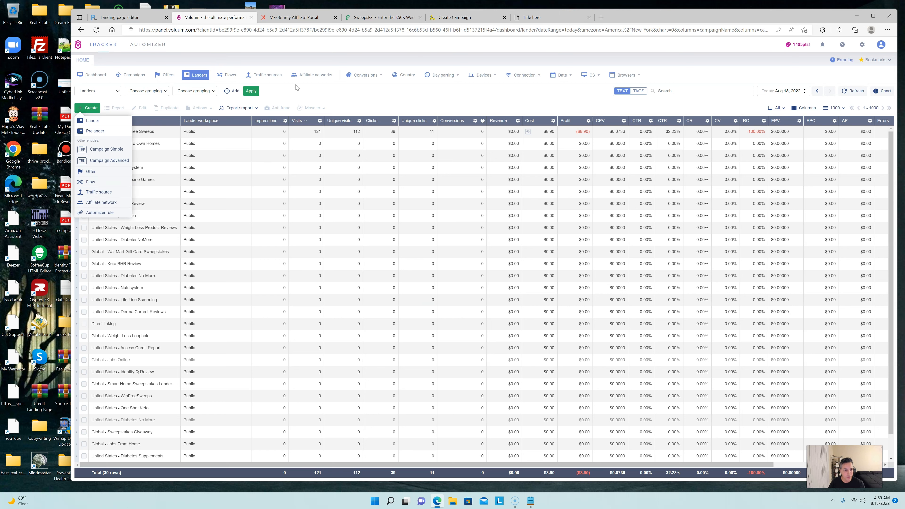
left_click(94, 122)
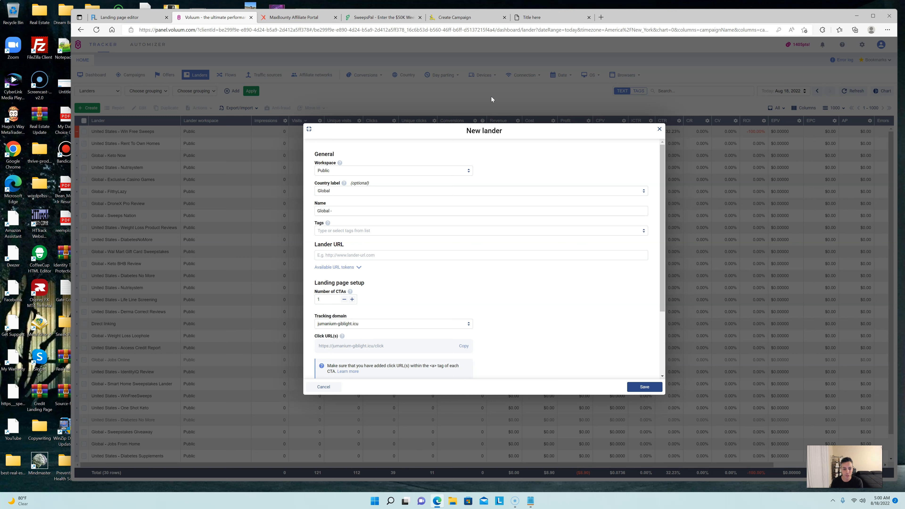
left_click(390, 258)
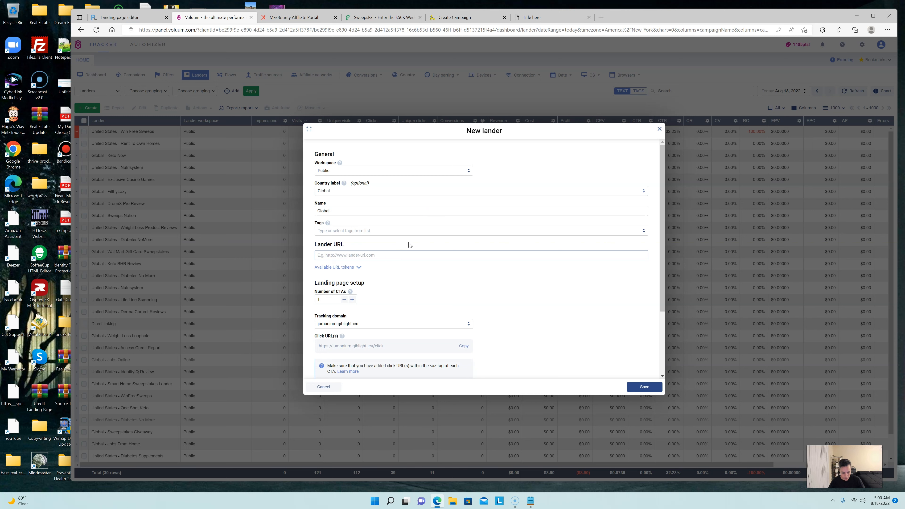
type("winf")
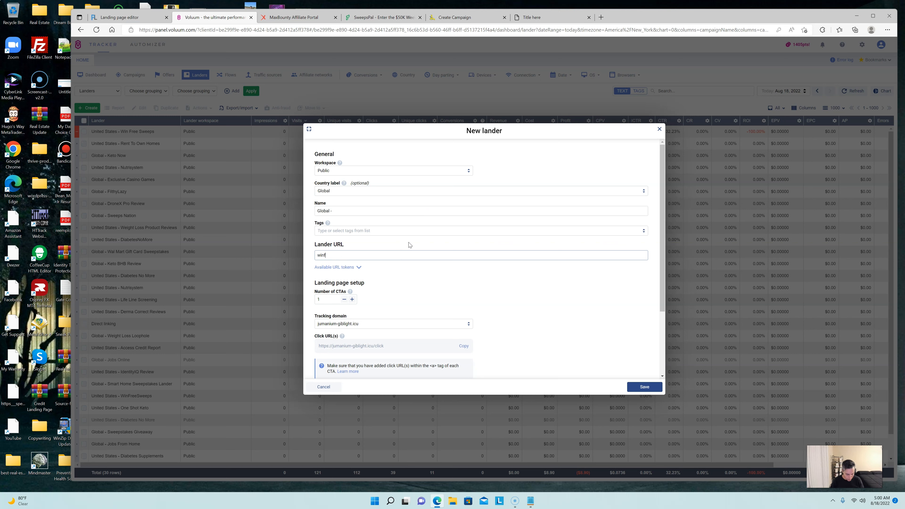
type("reesweeps.com")
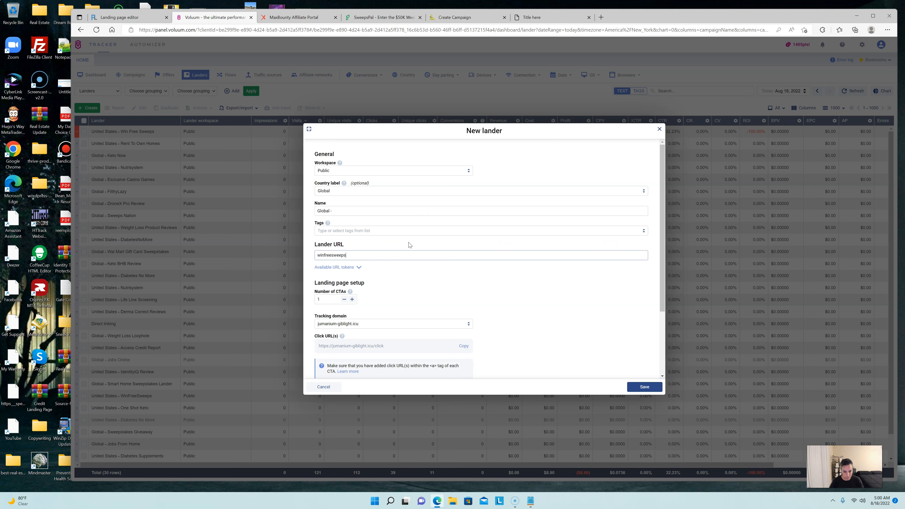
- Append SweepstakesPal to the new lander's name and set its country label to United States
left_click(358, 211)
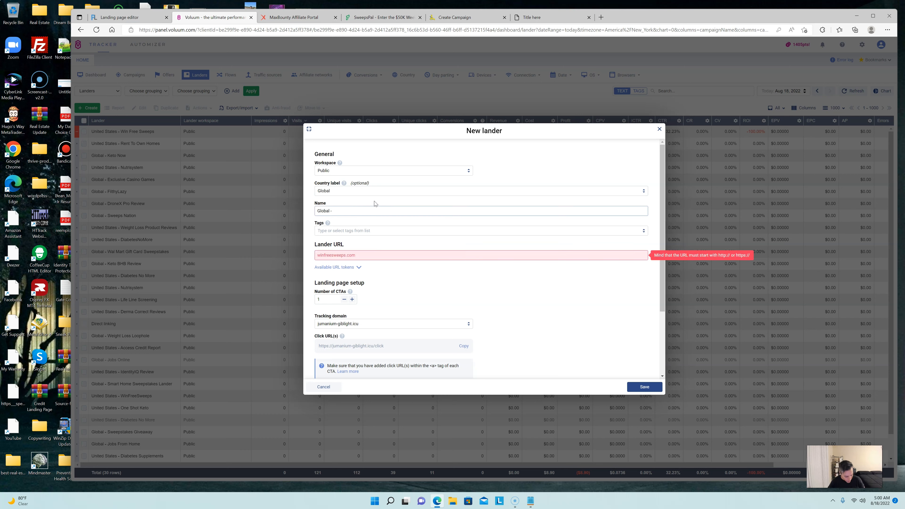
type("SweepstakesPal")
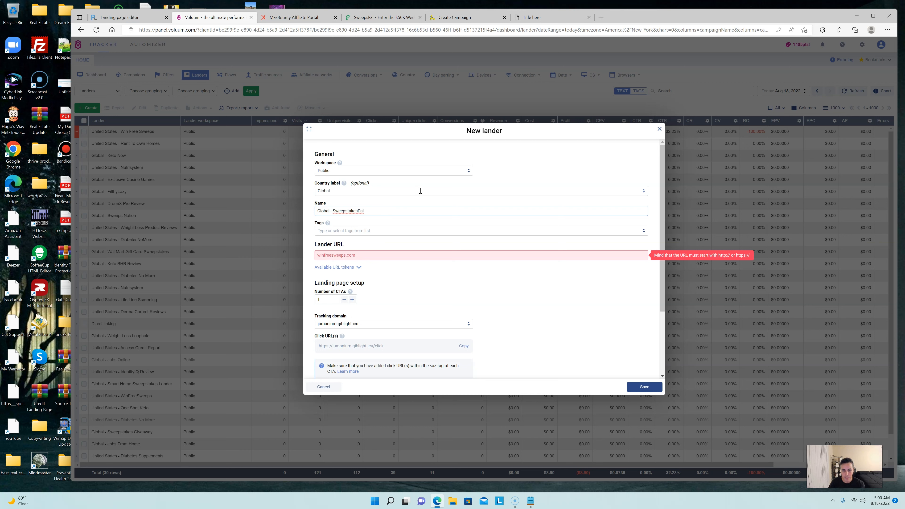
left_click(384, 230)
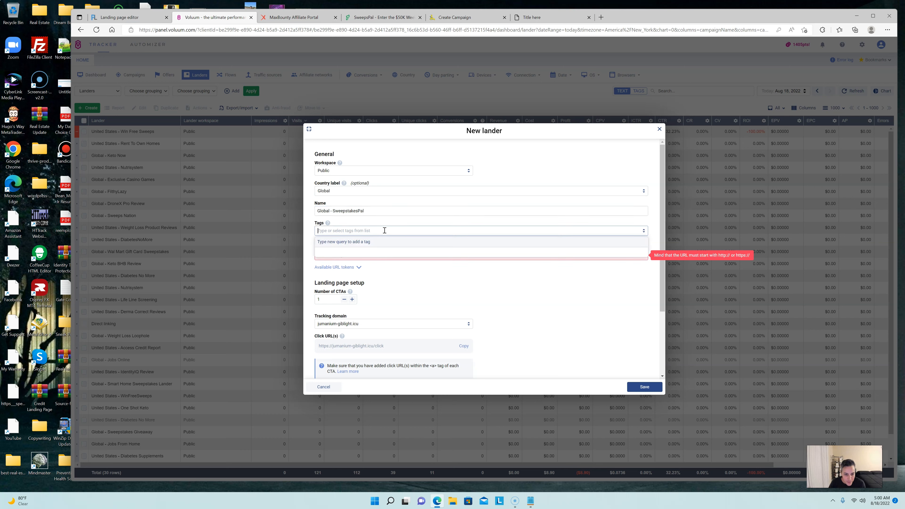
left_click(416, 220)
left_click(416, 191)
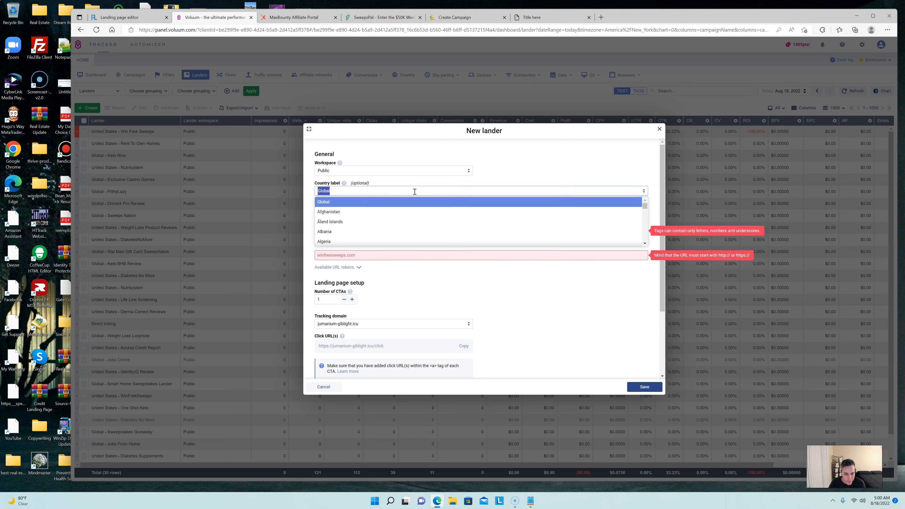
left_click_drag(645, 205, 642, 243)
scroll(472, 225, "up", 3)
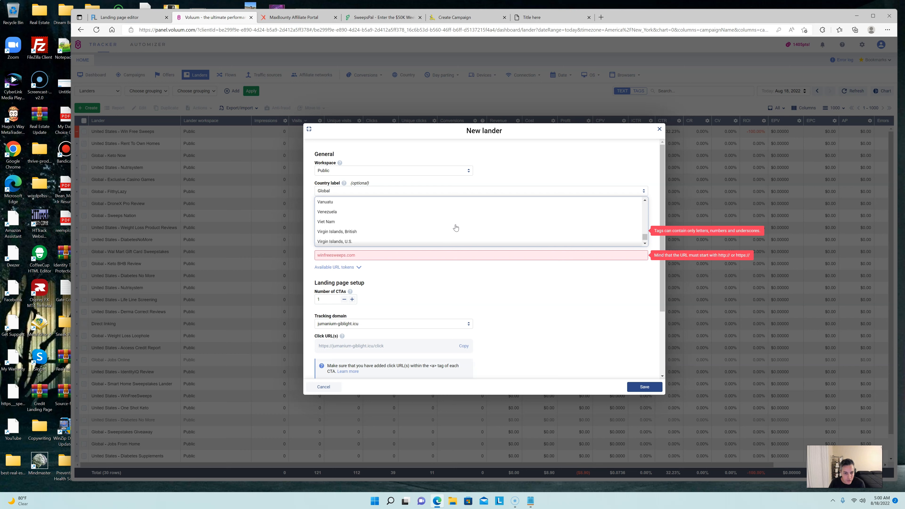
scroll(394, 228, "up", 3)
left_click(353, 206)
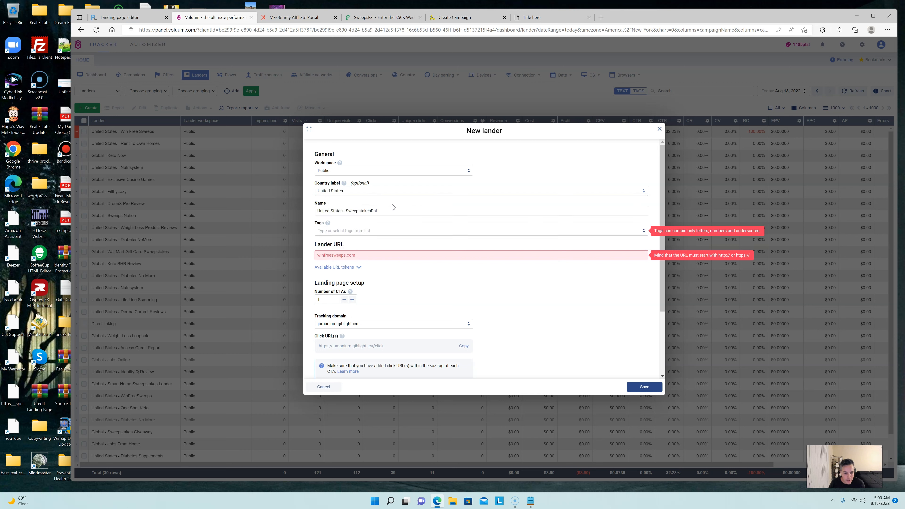
left_click(318, 255)
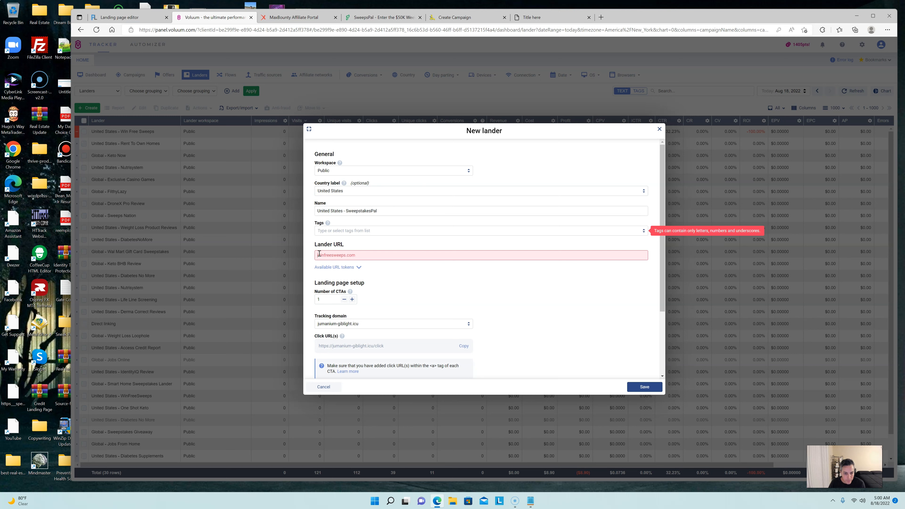
type("https:/")
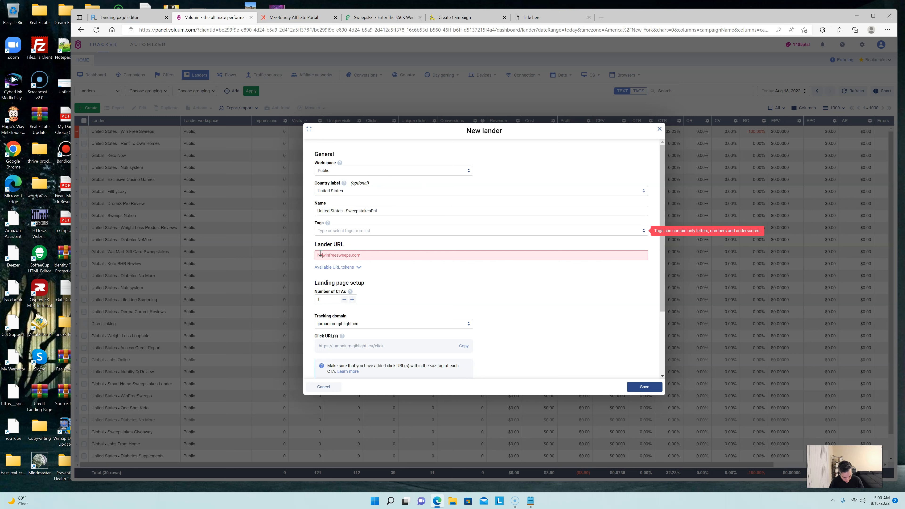
type("//")
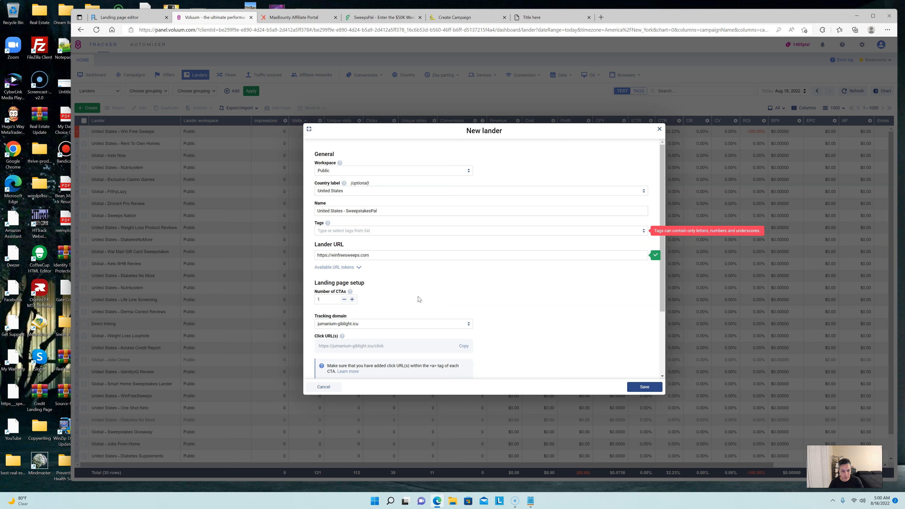
- Examine the new lander's click URL, tracking script and verification settings, and compare them with the winfreesweeps.com page and its Continue call to action
scroll(415, 298, "down", 2)
scroll(563, 317, "down", 2)
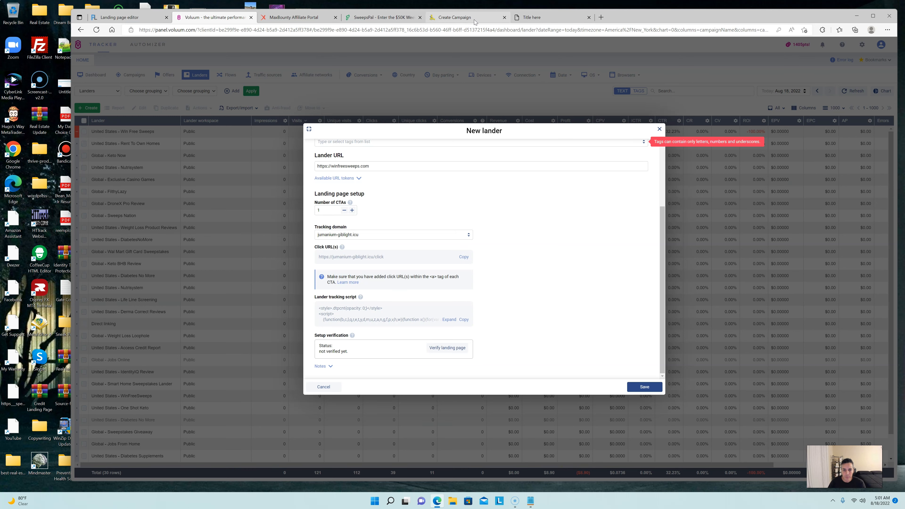
left_click(556, 18)
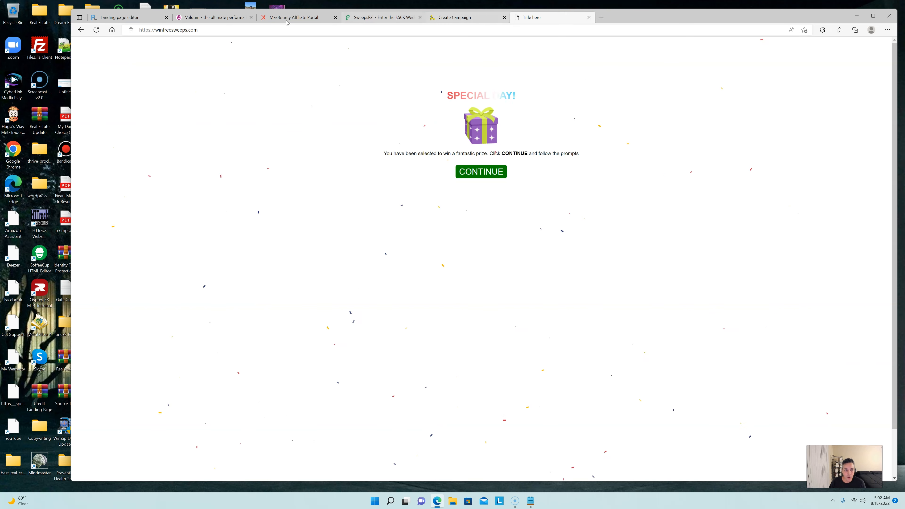
left_click(228, 18)
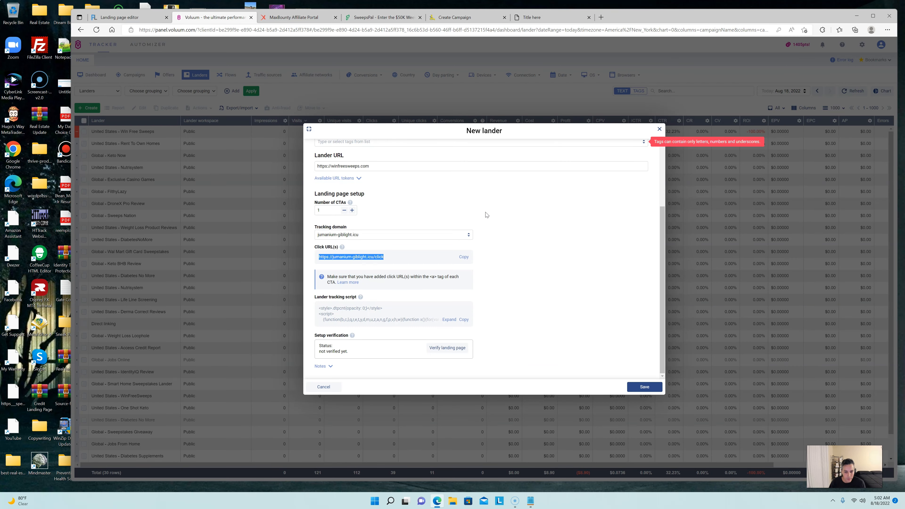
left_click(527, 236)
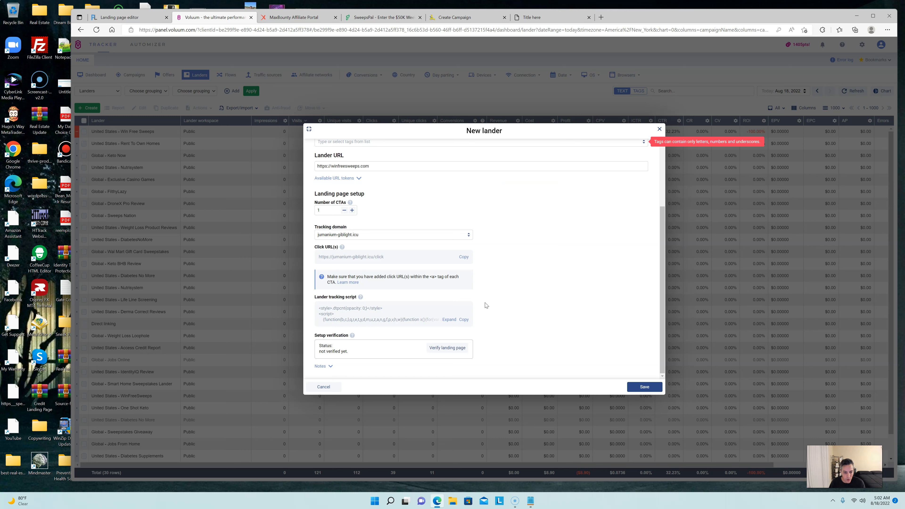
scroll(486, 314, "up", 3)
scroll(490, 320, "down", 3)
scroll(532, 312, "up", 1)
scroll(532, 313, "up", 2)
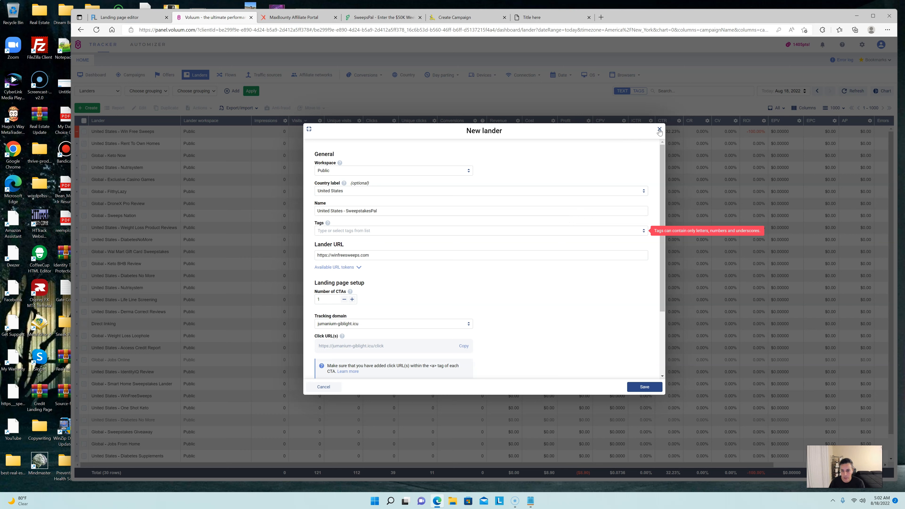
- Close the new SweepstakesPal lander form without saving and discard its entries
scroll(611, 273, "down", 3)
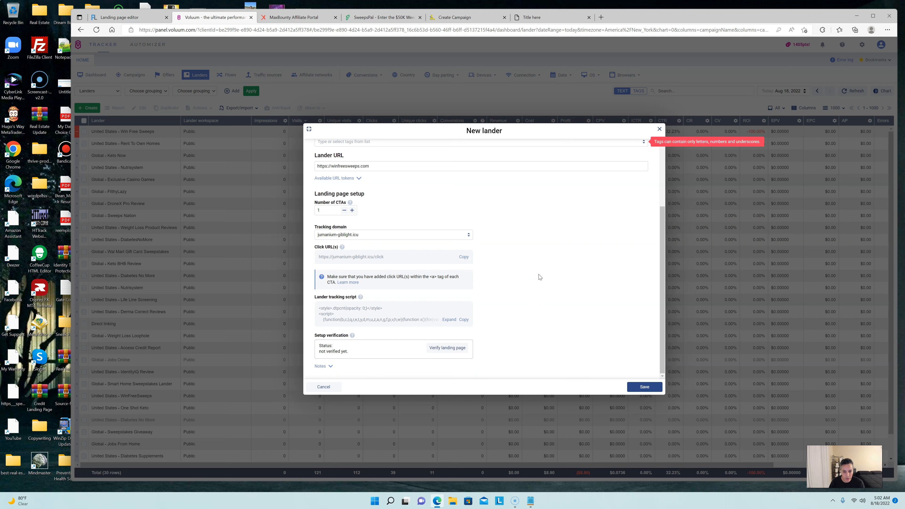
scroll(540, 277, "up", 3)
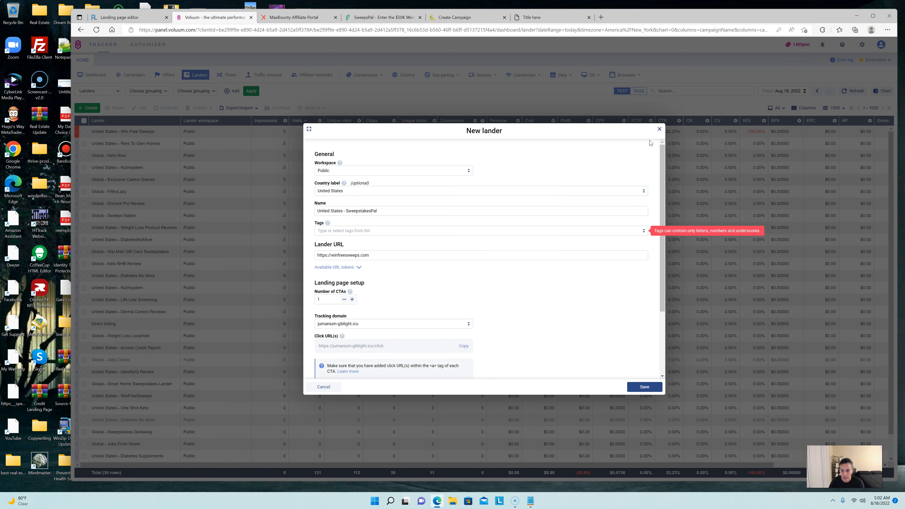
left_click(660, 129)
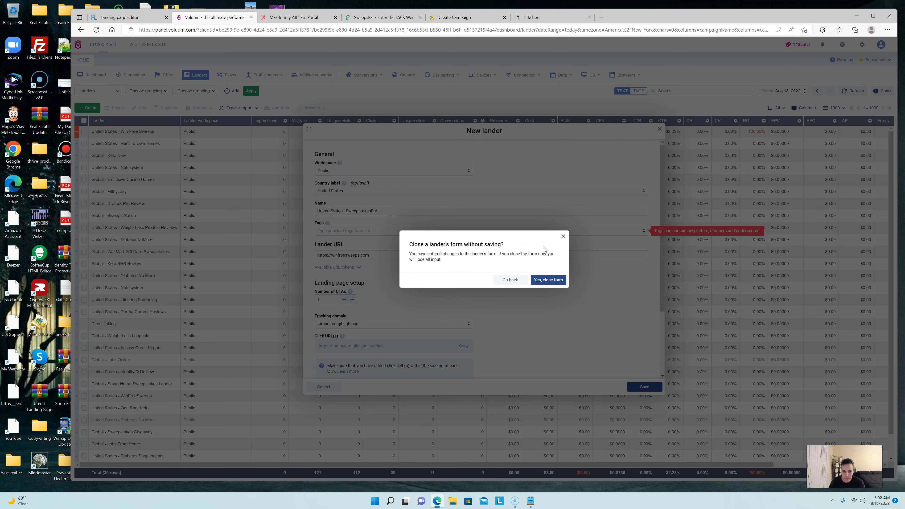
left_click(548, 280)
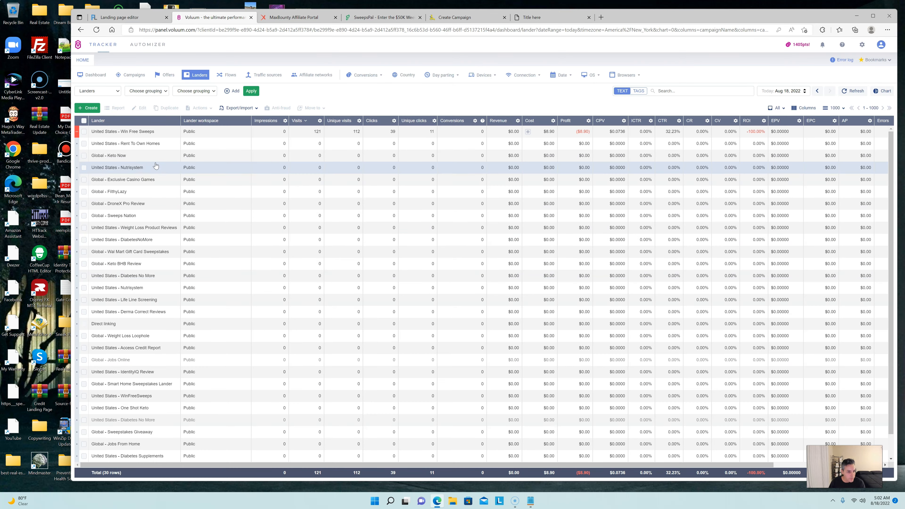
- Open the existing United States - Win Free Sweeps lander, check its landing page verification and close it
left_click(132, 132)
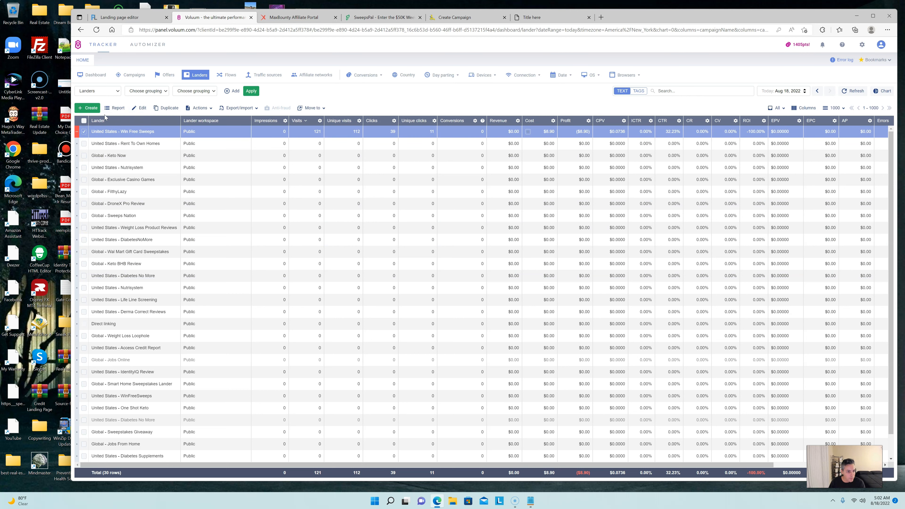
left_click(138, 110)
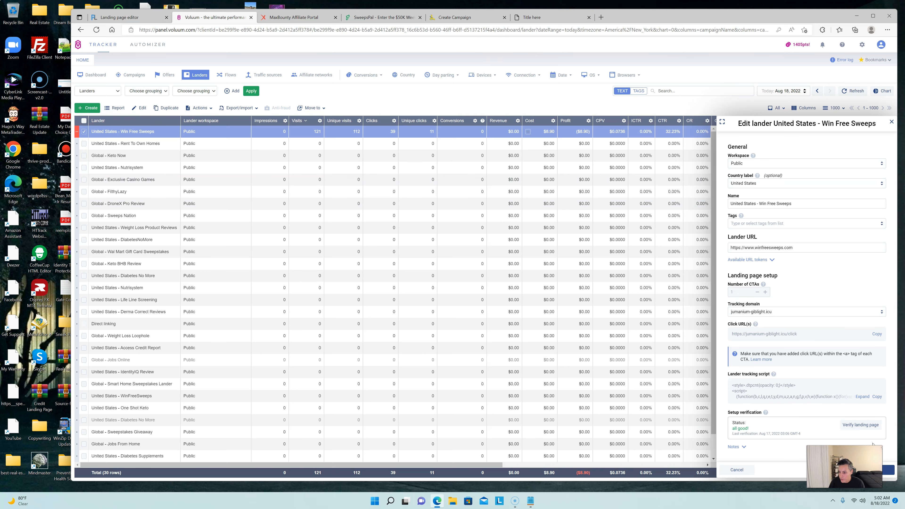
left_click(869, 428)
left_click(892, 123)
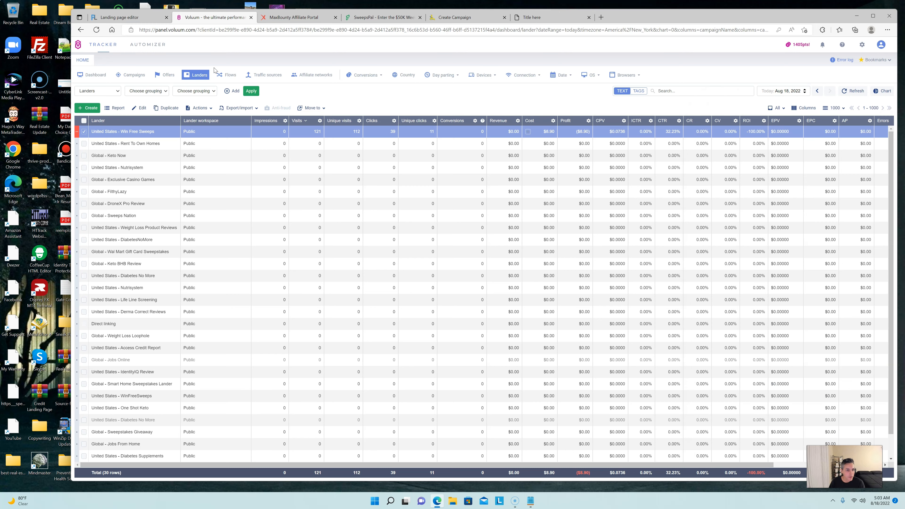
- Open the MaxBounty - United States - Sweeps Pal offer in Voluum for editing
left_click(165, 76)
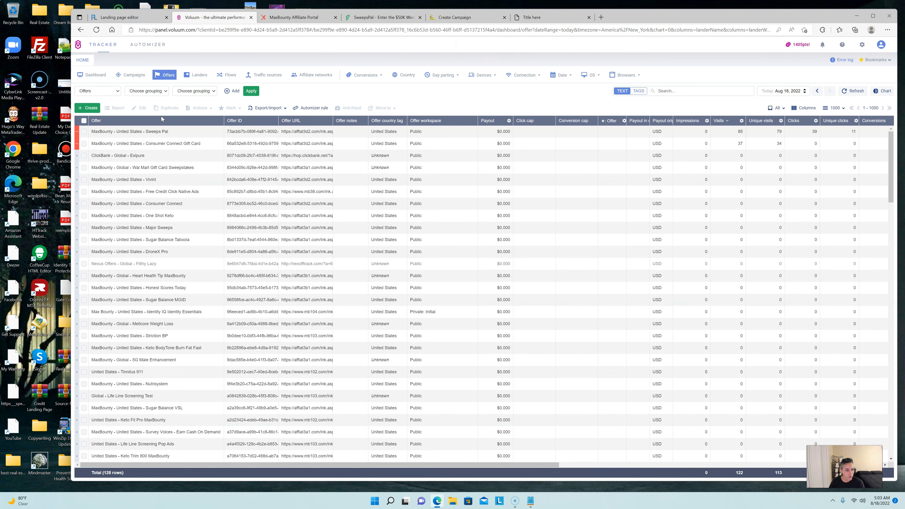
left_click(156, 133)
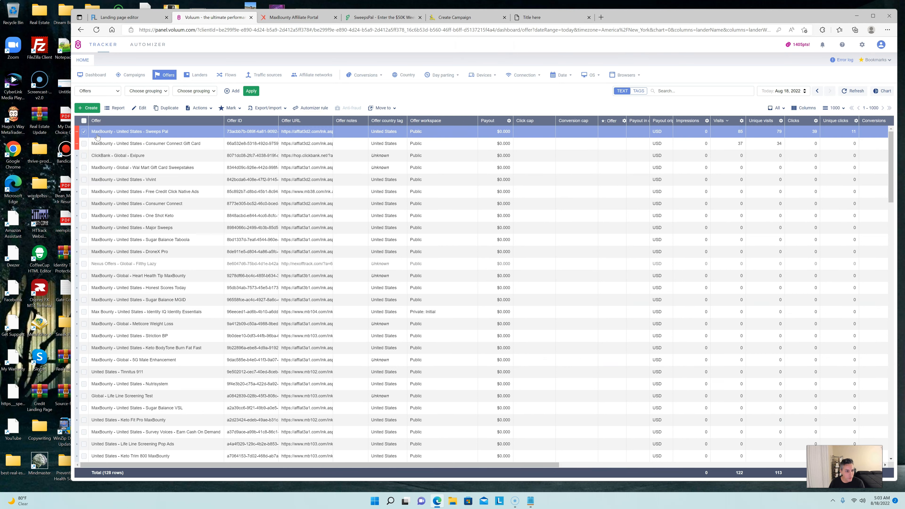
left_click(140, 108)
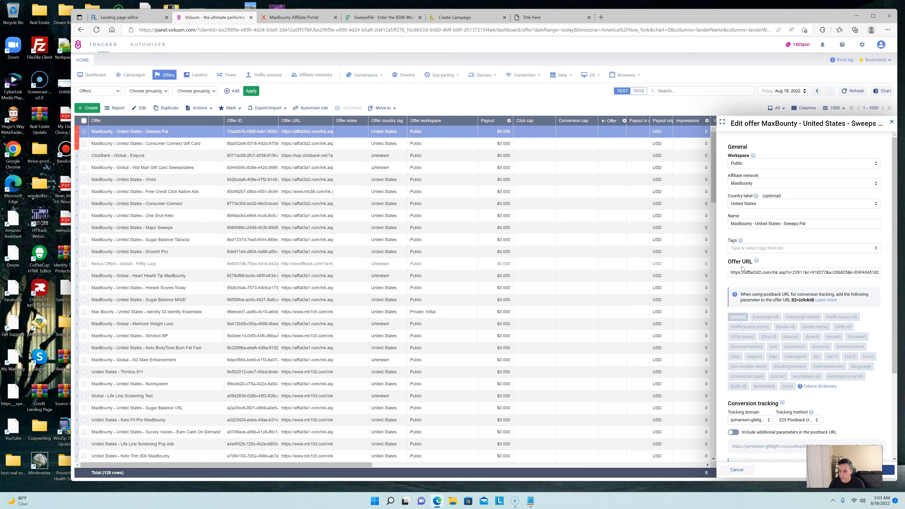
- Switch to MaxBounty, build the SweepsPal tracking link for Mobile Ads traffic with the Raw link creative, and copy it
left_click(304, 19)
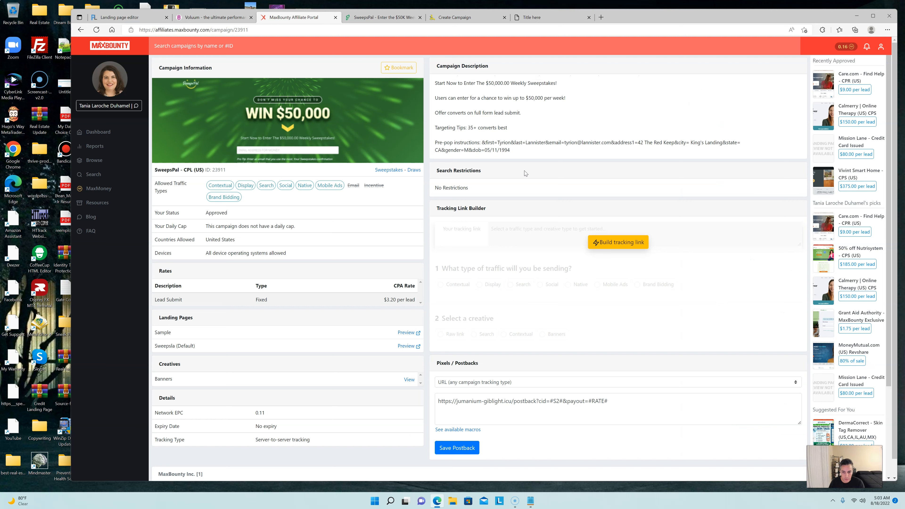
left_click(609, 243)
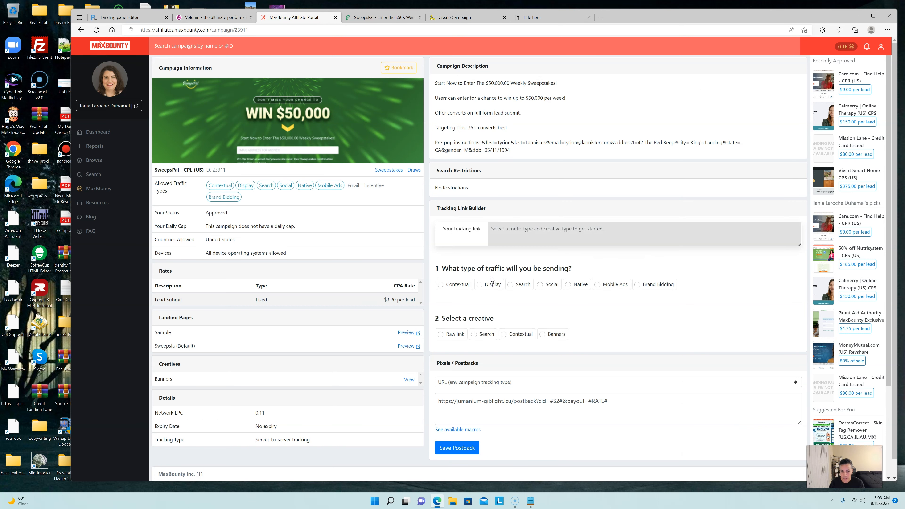
left_click(598, 285)
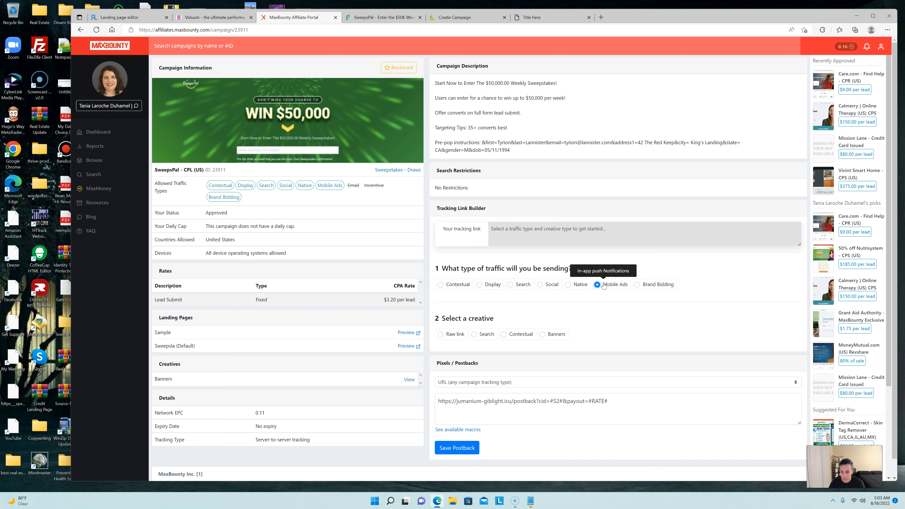
left_click(441, 334)
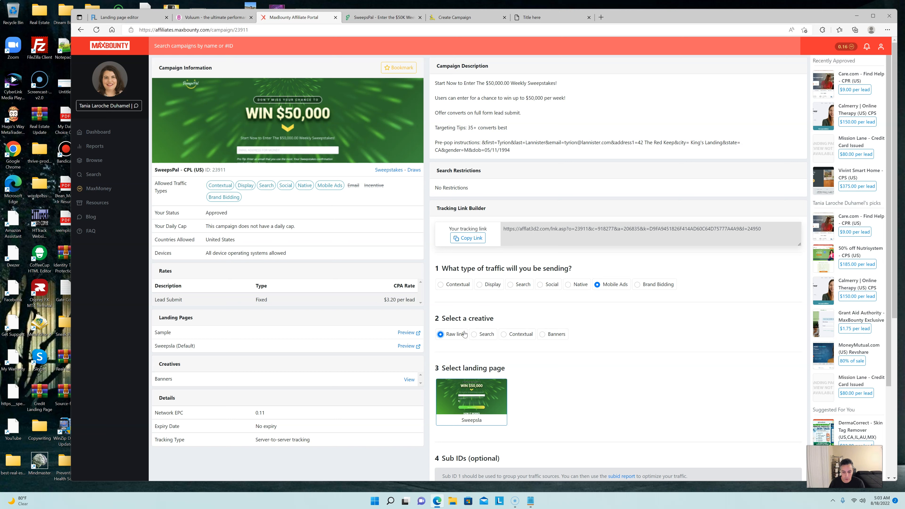
left_click_drag(503, 229, 778, 228)
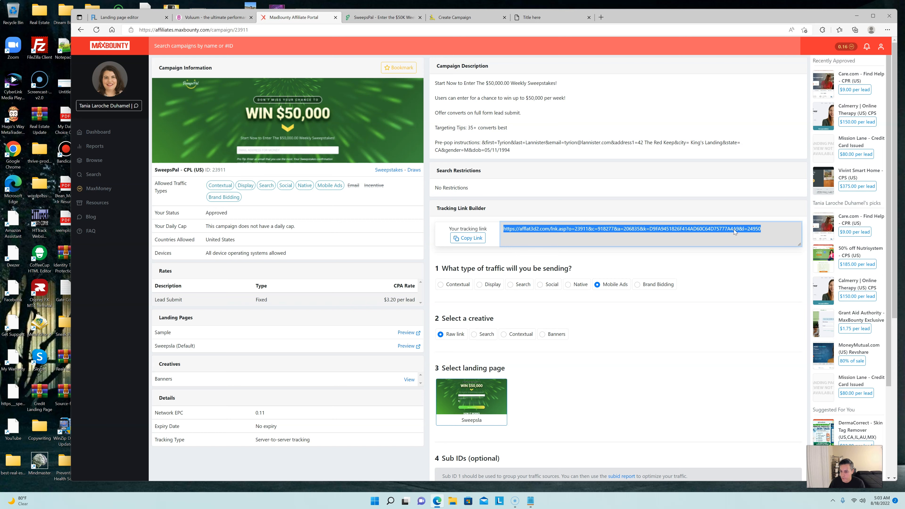
right_click(732, 239)
left_click(737, 239)
- Return to Voluum and replace the Sweeps Pal offer URL with the copied MaxBounty tracking link
left_click(471, 19)
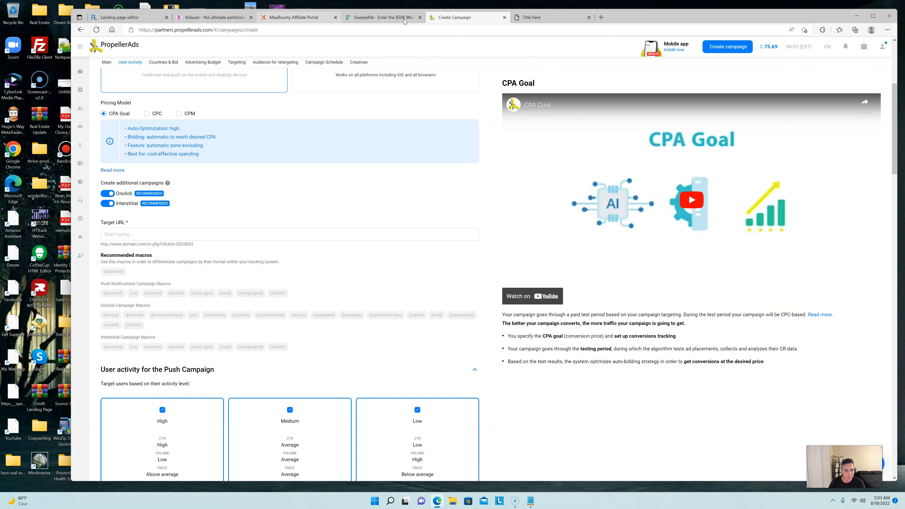
left_click(314, 19)
left_click(241, 21)
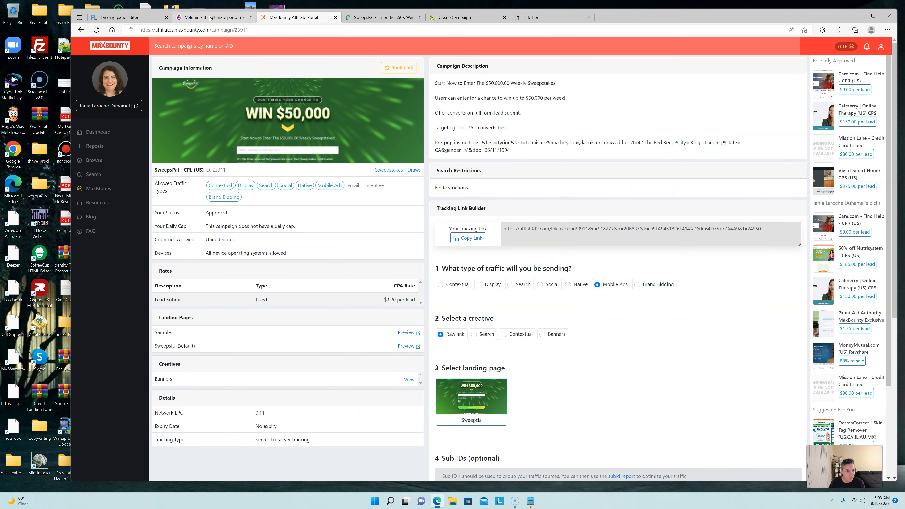
triple_click(773, 272)
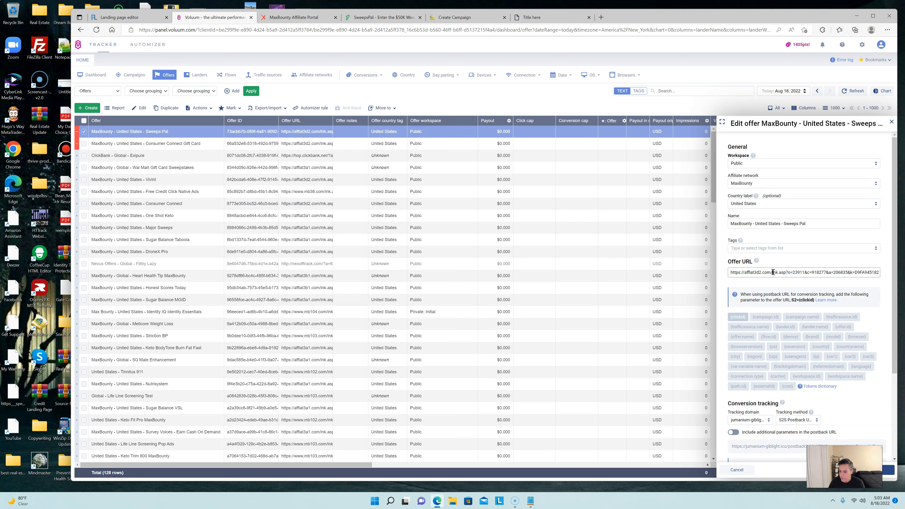
key("BackSpace")
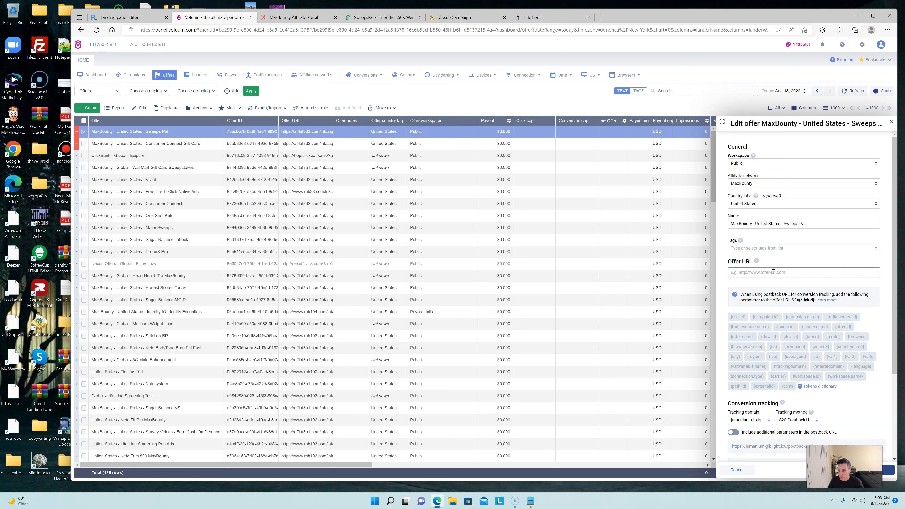
right_click(757, 273)
left_click(793, 355)
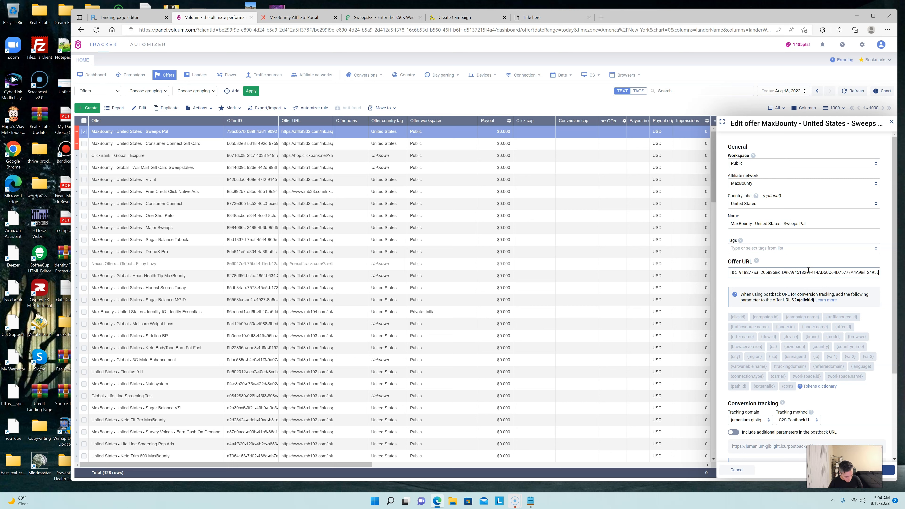
- Append &s2={clickid} to the end of the Sweeps Pal offer URL, using the click ID token
type("&s2=")
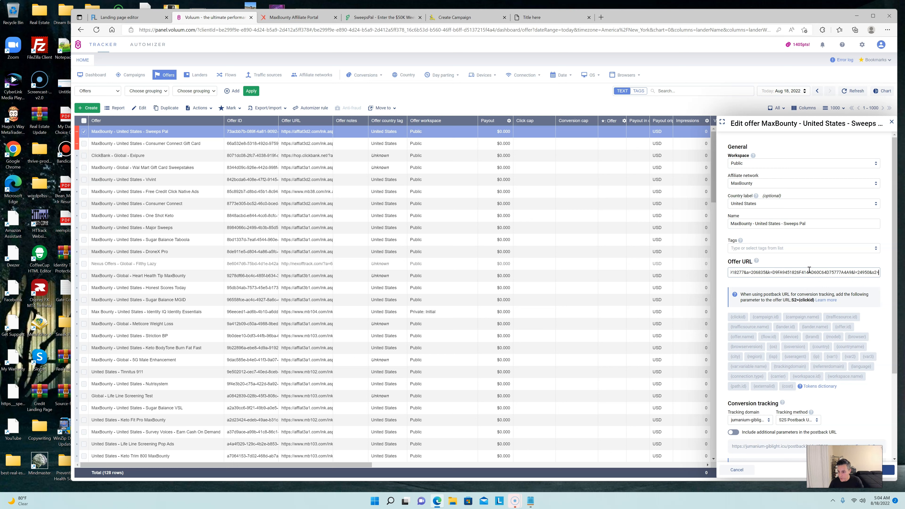
left_click(736, 318)
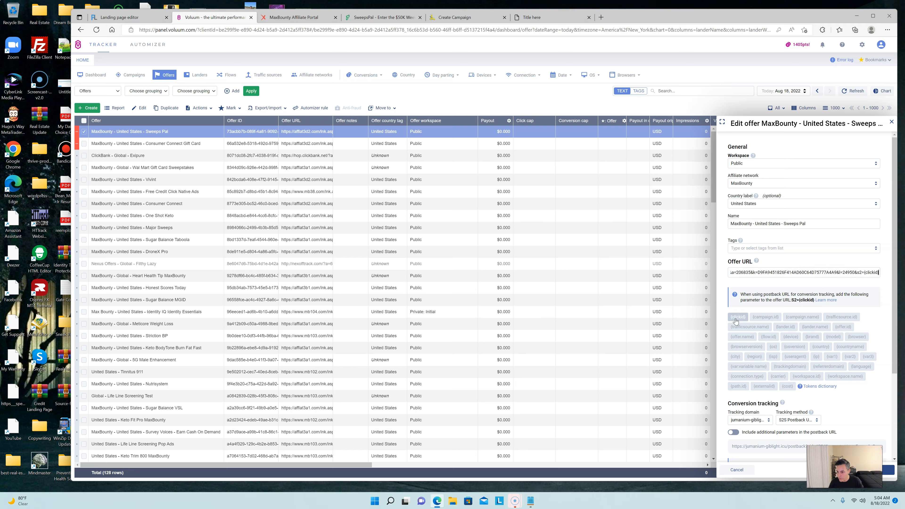
scroll(791, 359, "down", 3)
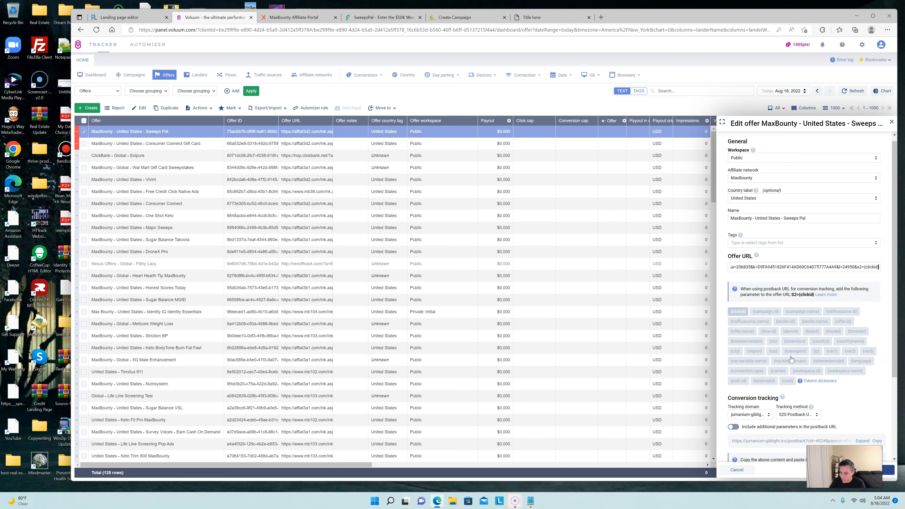
scroll(792, 336, "up", 3)
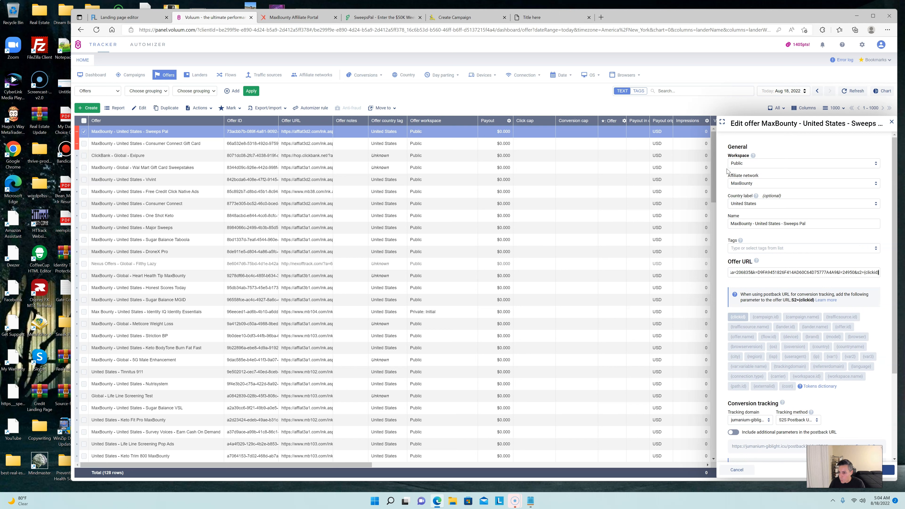
- Copy the offer's conversion tracking postback URL, switch to MaxBounty and clear the SweepsPal campaign's existing postback text
scroll(783, 222, "down", 3)
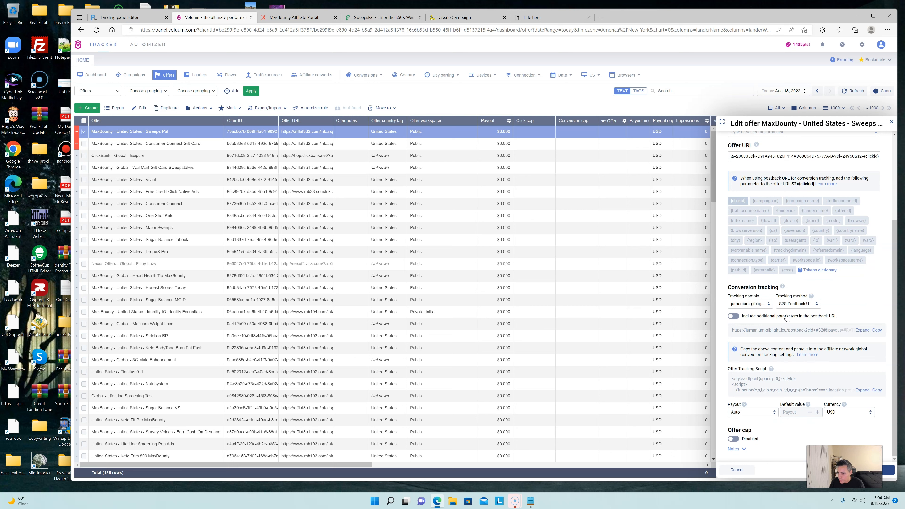
left_click(878, 331)
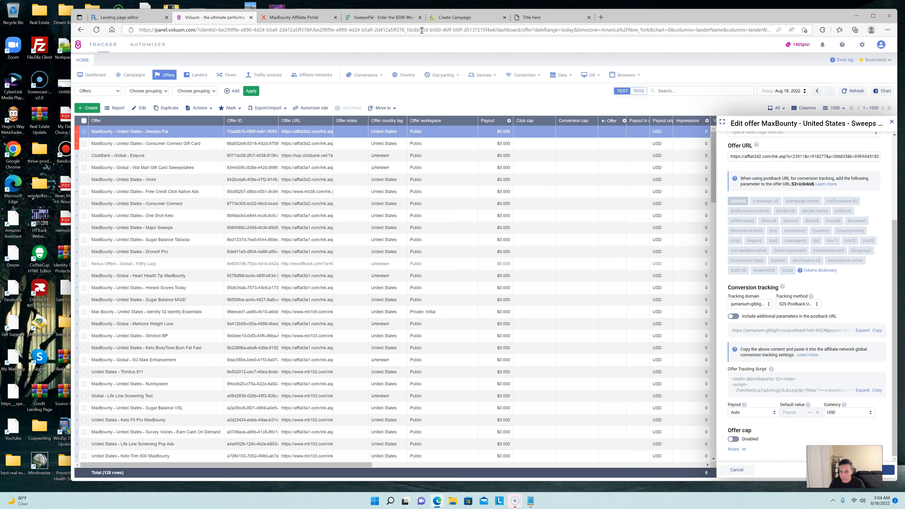
left_click(299, 18)
scroll(660, 341, "down", 7)
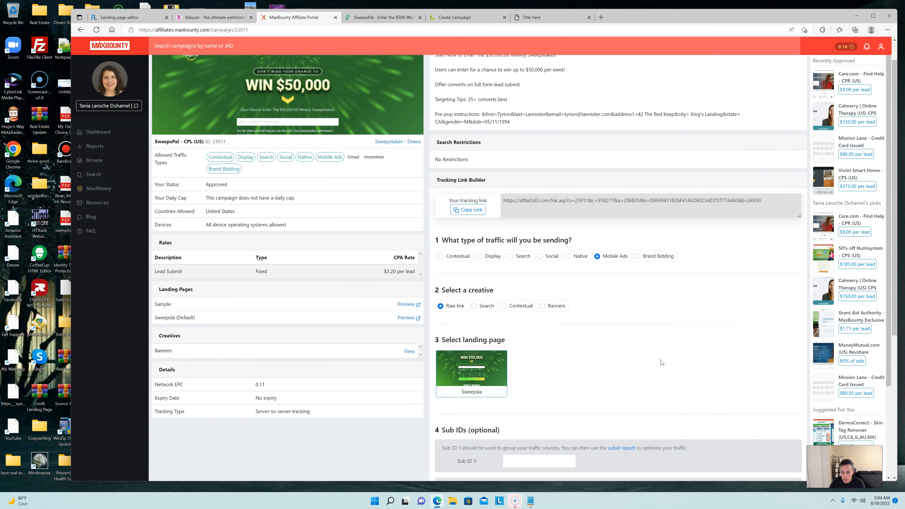
left_click(536, 399)
key("ctrl+a")
key("BackSpace")
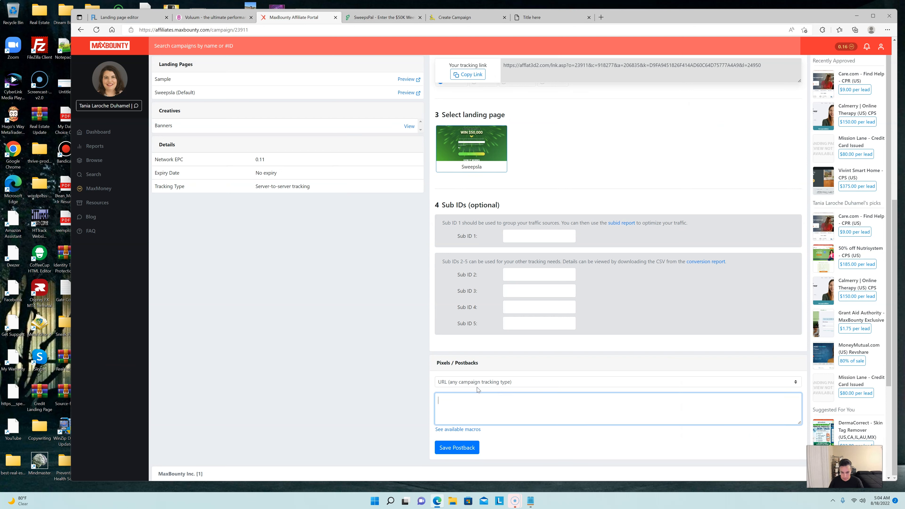
- Keep the URL (any campaign tracking type) postback option, paste the copied postback URL and remove &currency=OPTIONAL from its end
left_click(478, 384)
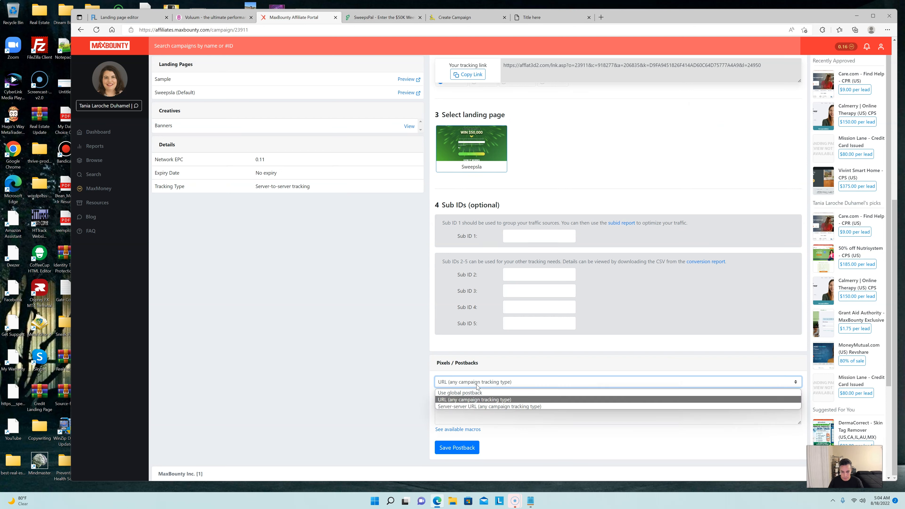
left_click(480, 400)
left_click(482, 400)
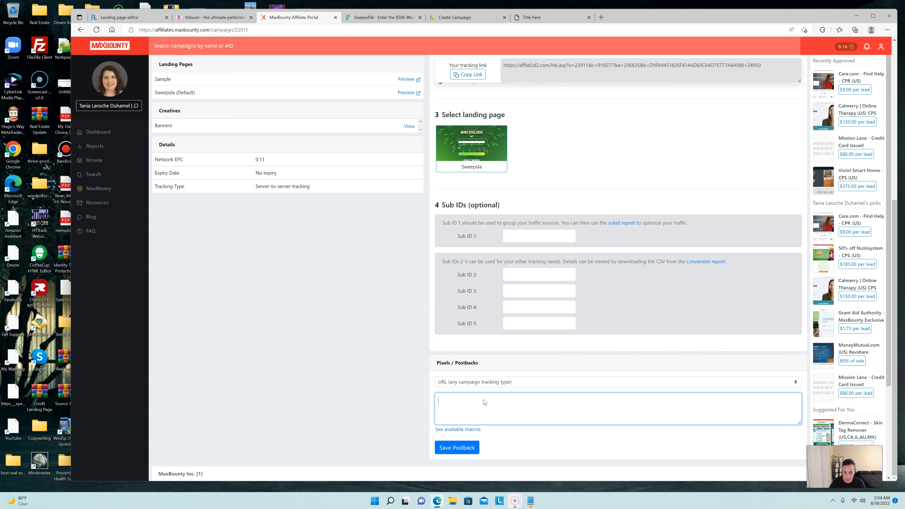
right_click(482, 399)
left_click(514, 297)
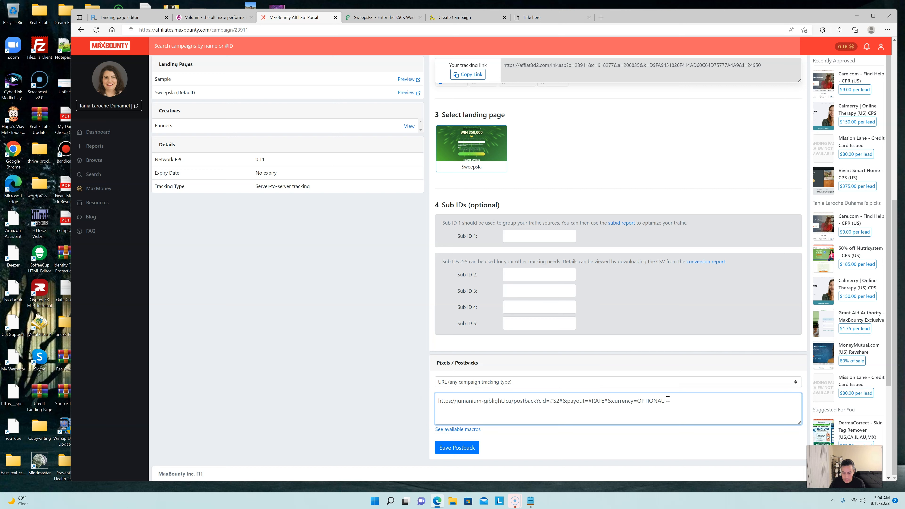
left_click_drag(665, 400, 608, 401)
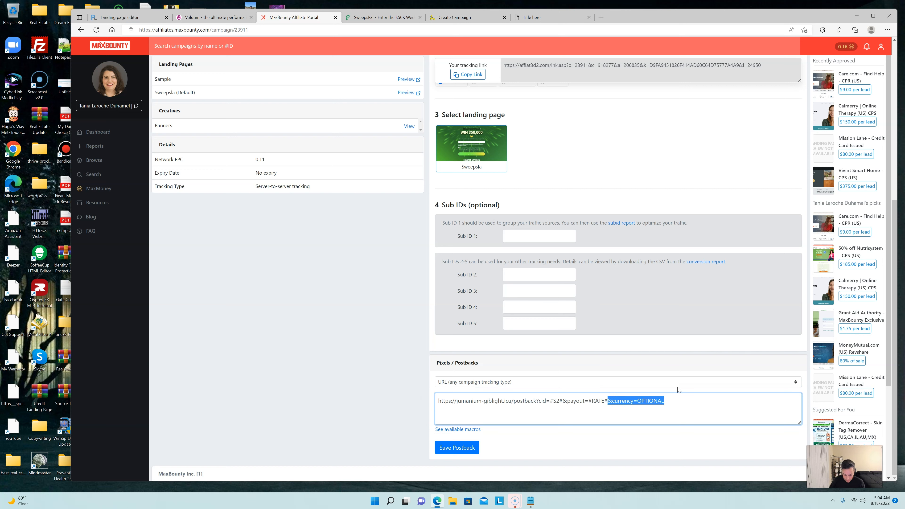
key("BackSpace")
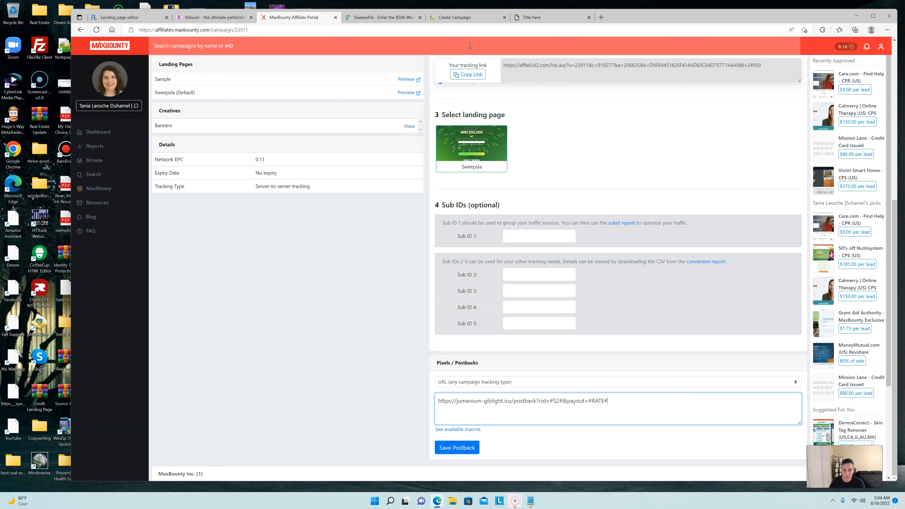
- Return to the Sweeps Pal offer in Voluum and check the click ID parameter at the end of its offer URL
left_click(221, 17)
left_click(840, 331)
scroll(834, 330, "up", 3)
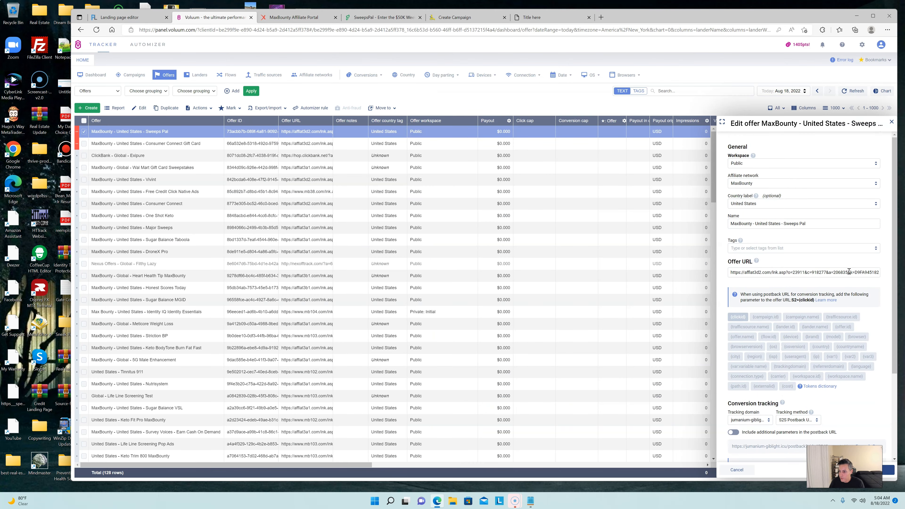
left_click_drag(849, 272, 871, 272)
left_click(870, 272)
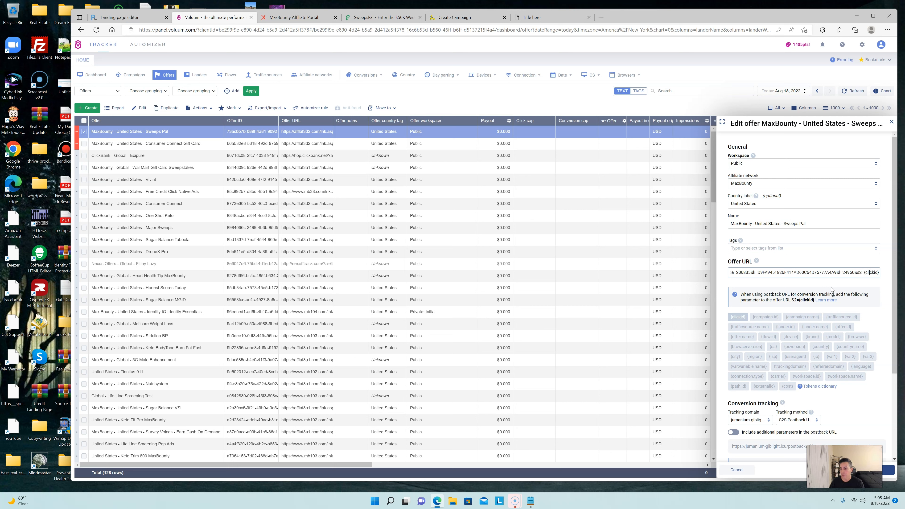
- Review the Sweeps Pal offer's URL and conversion tracking settings, close the offer unchanged and deselect it in the list
scroll(840, 295, "down", 3)
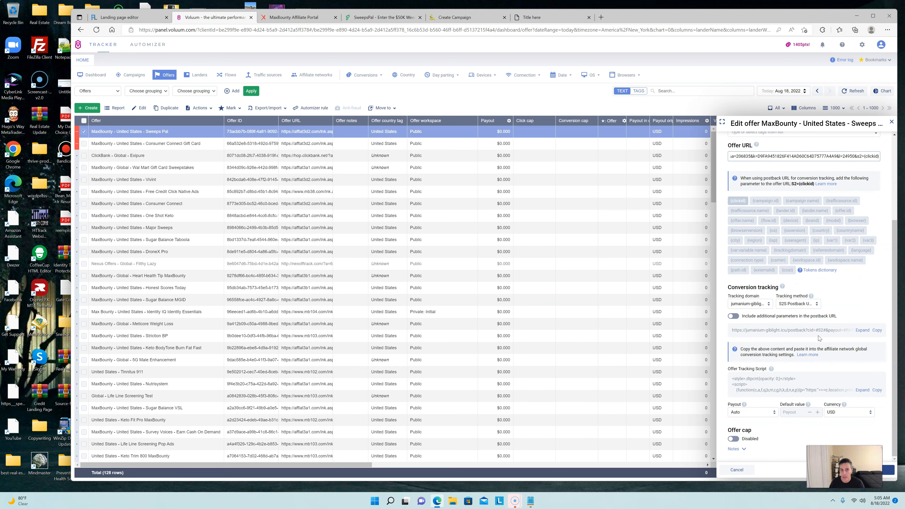
scroll(819, 338, "up", 3)
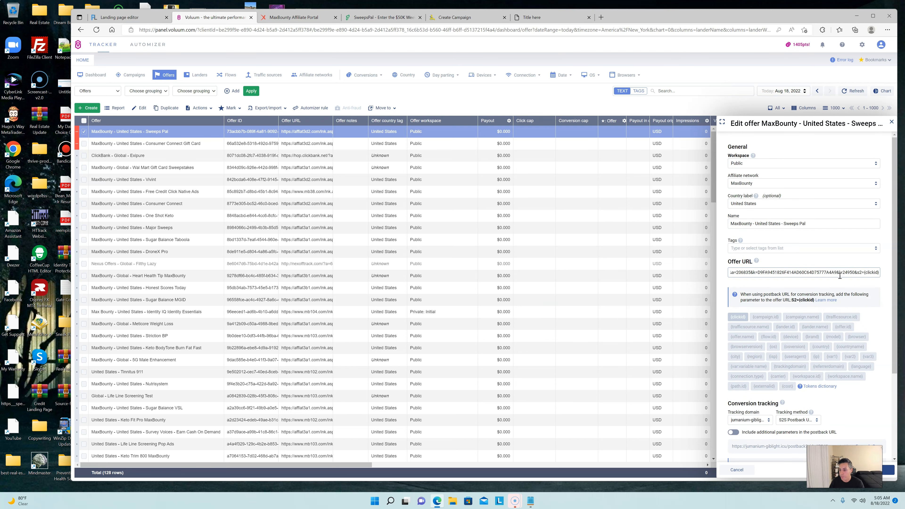
scroll(869, 336, "down", 3)
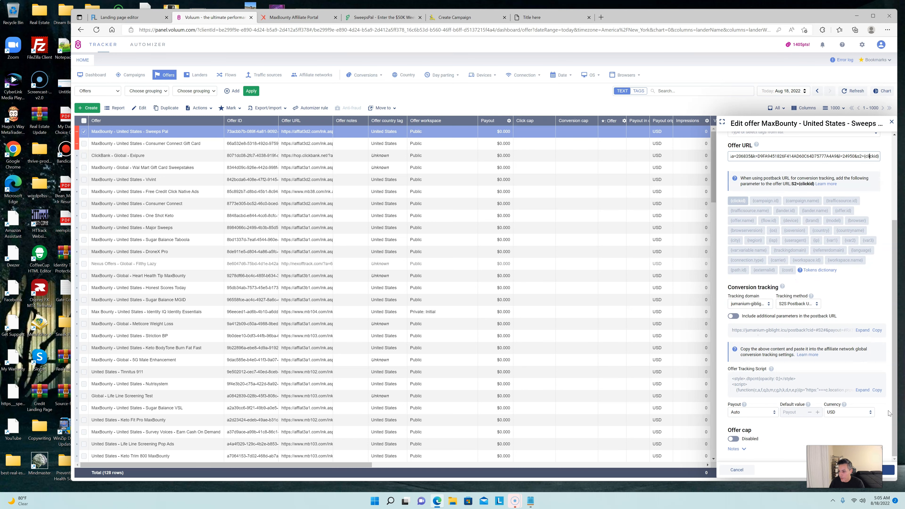
scroll(823, 363, "up", 3)
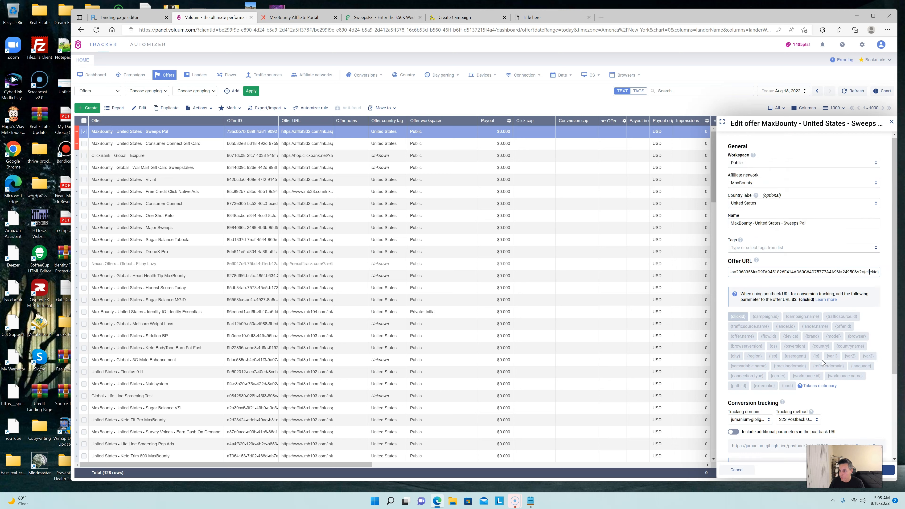
left_click(892, 123)
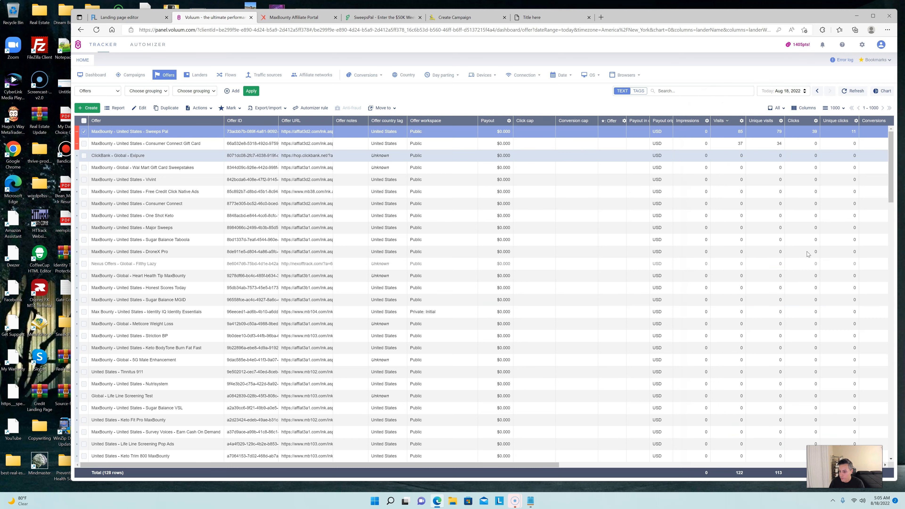
left_click(84, 131)
- Open the PropellerAds - United States - Sweeps Pal campaign for editing and check its traffic source
left_click(138, 77)
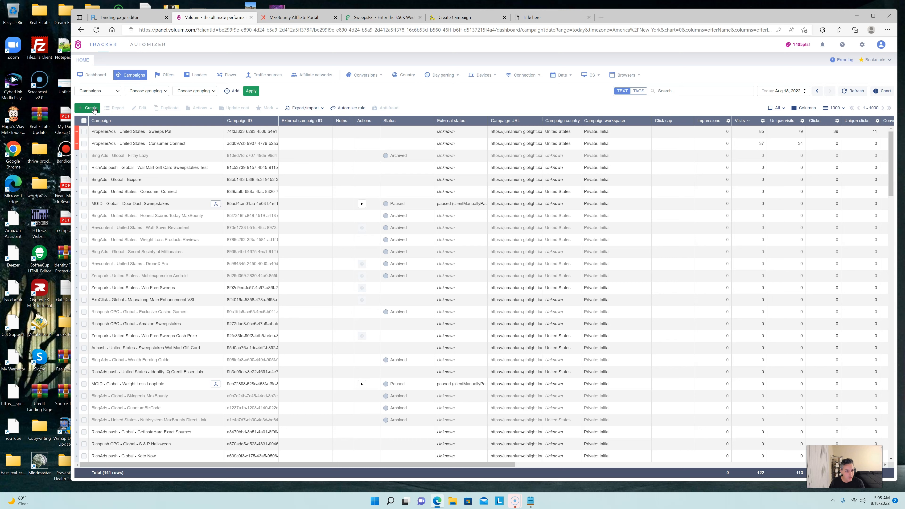
left_click(132, 135)
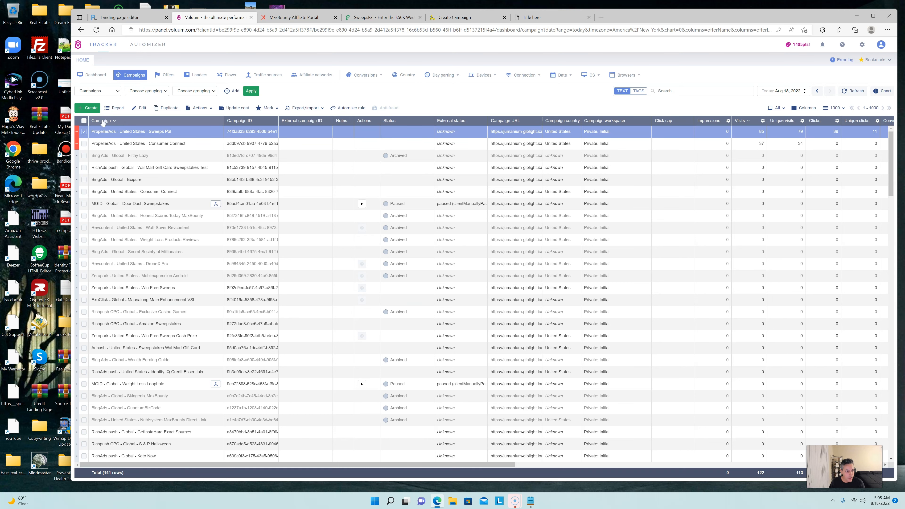
left_click(142, 109)
scroll(802, 292, "down", 1)
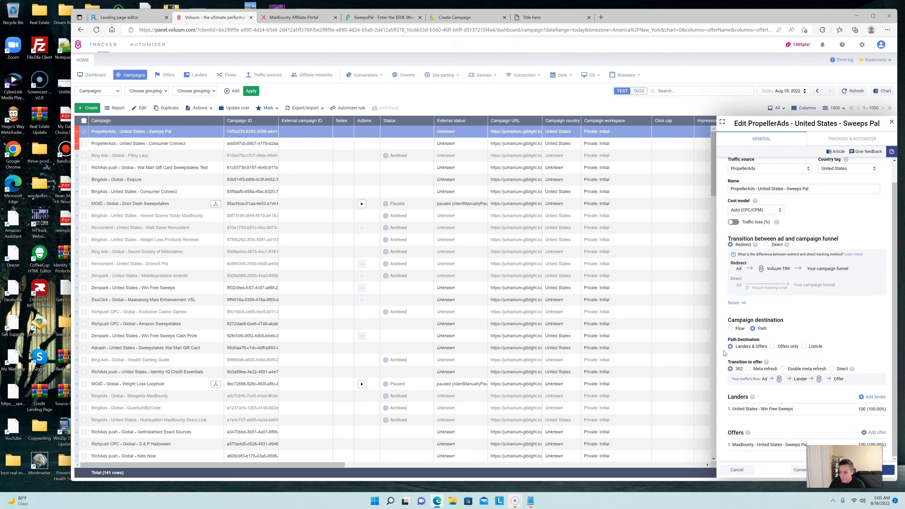
left_click(765, 167)
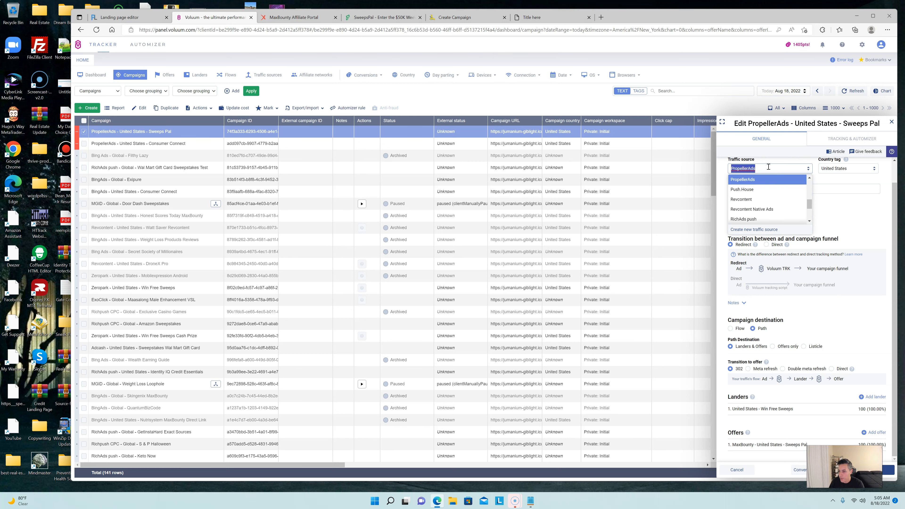
left_click(835, 185)
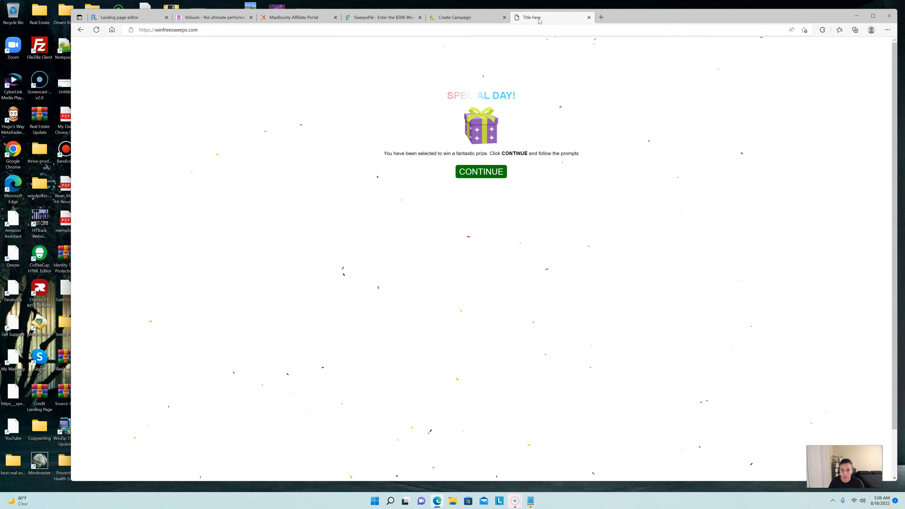
- Compare the winfreesweeps.com landing page with the lander and offer assigned to the Sweeps Pal campaign
left_click(534, 18)
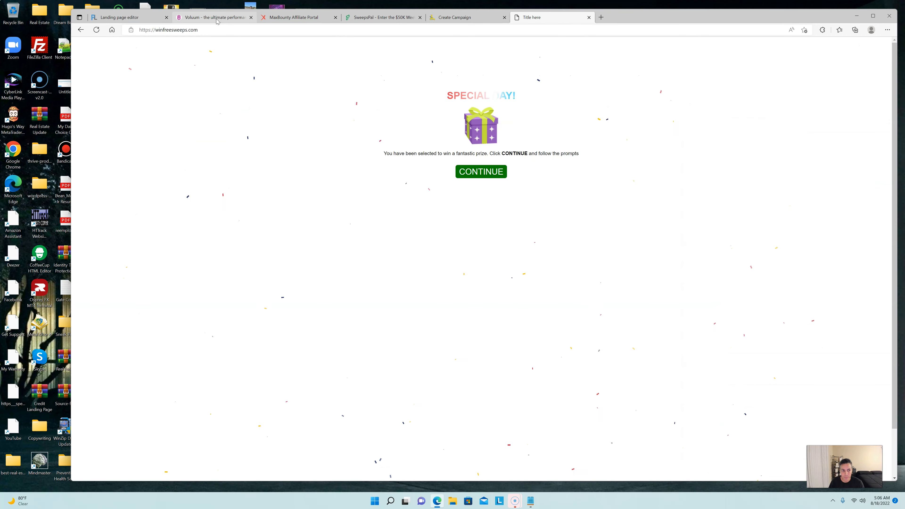
left_click(217, 18)
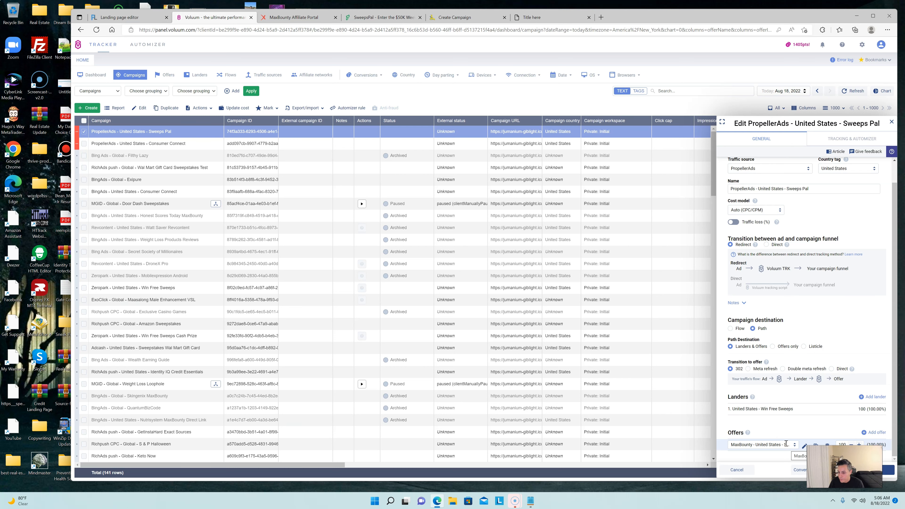
left_click(530, 21)
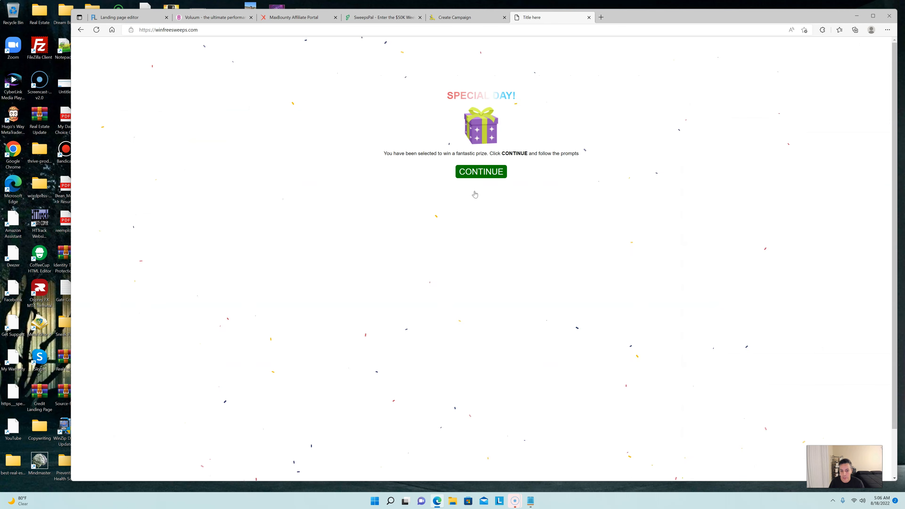
left_click(209, 20)
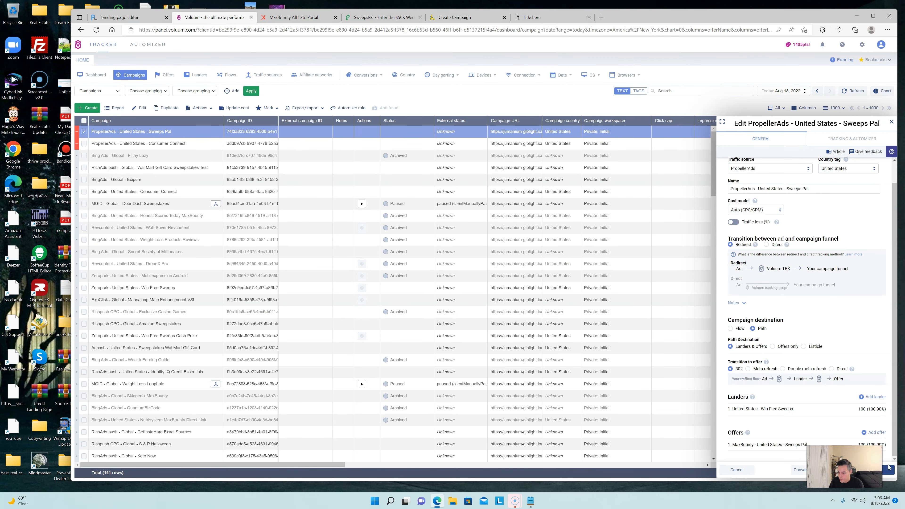
- Copy the Sweeps Pal campaign URL from its tracking settings and close the campaign editor
left_click(842, 143)
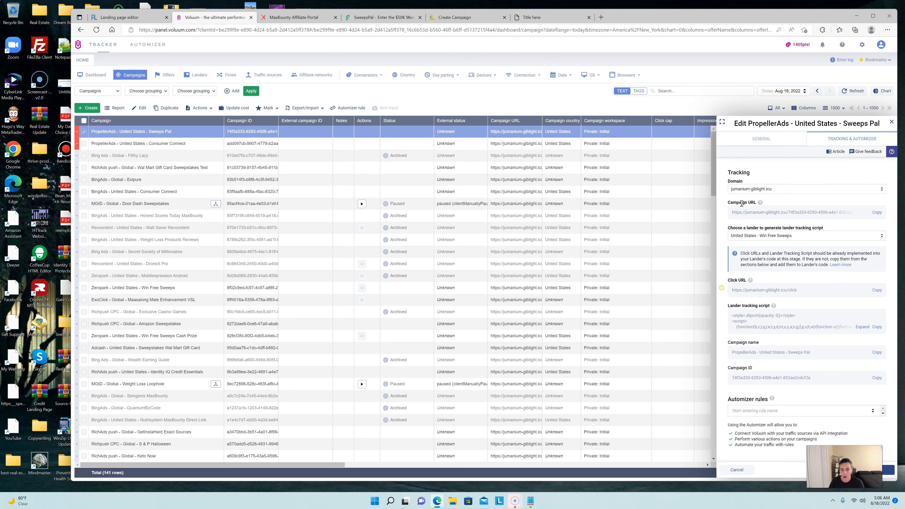
left_click(877, 214)
left_click(891, 122)
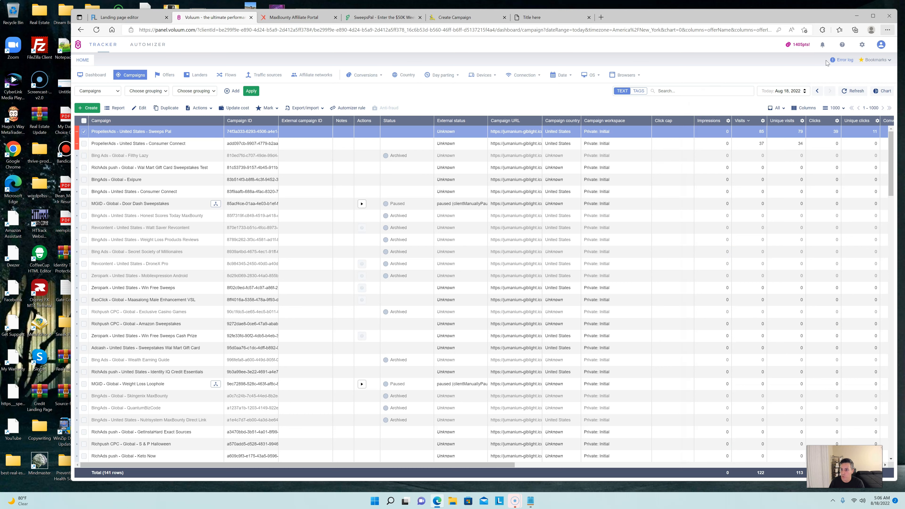
- Open a new InPrivate browser window and load the copied campaign URL in it
key("alt+f")
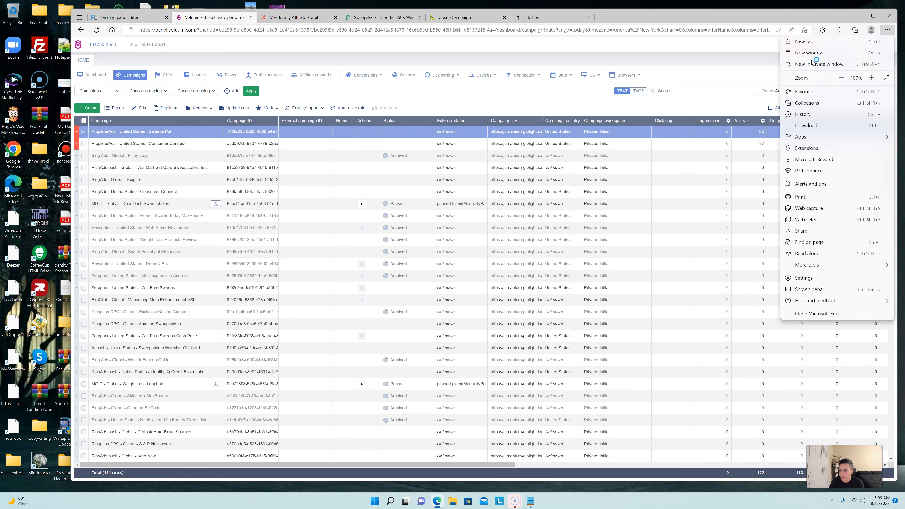
key("Escape")
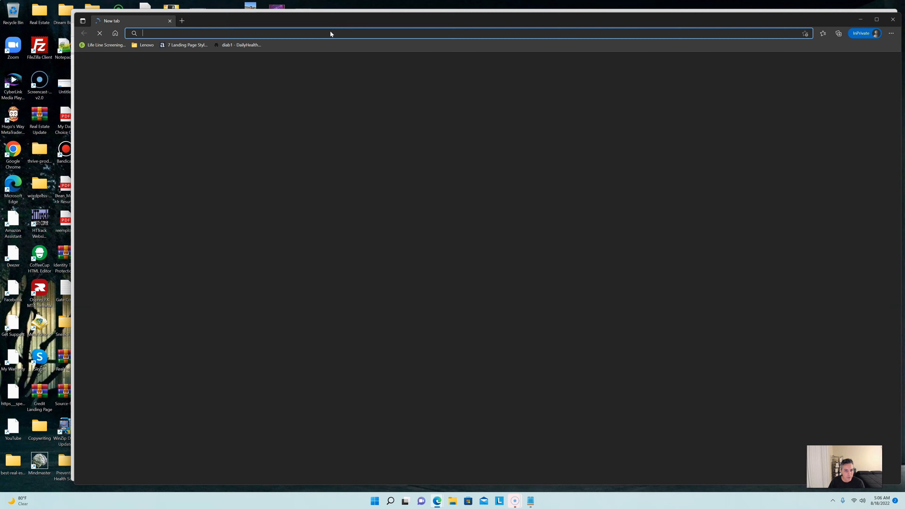
right_click(323, 35)
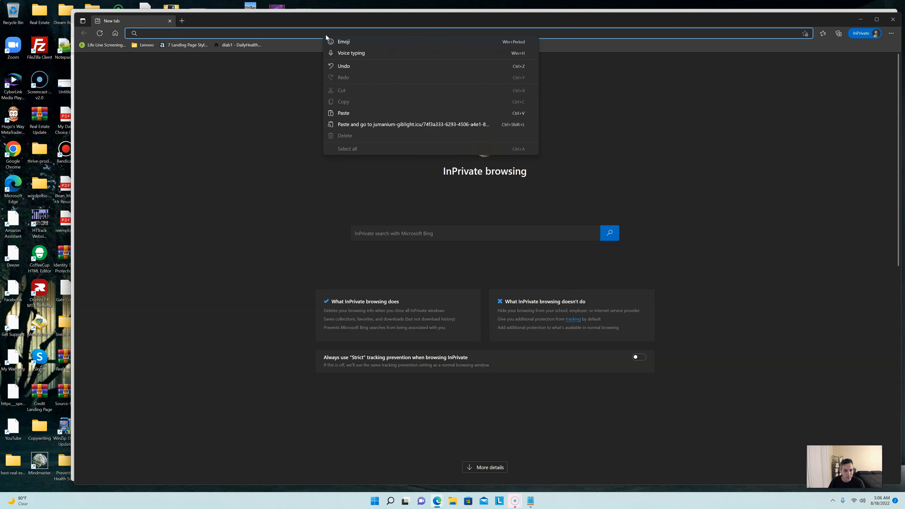
left_click(356, 113)
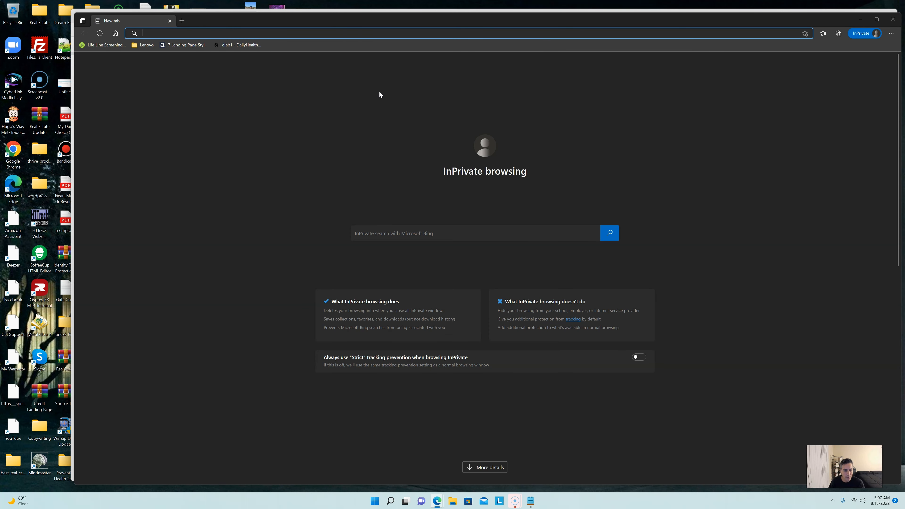
key("ctrl+v")
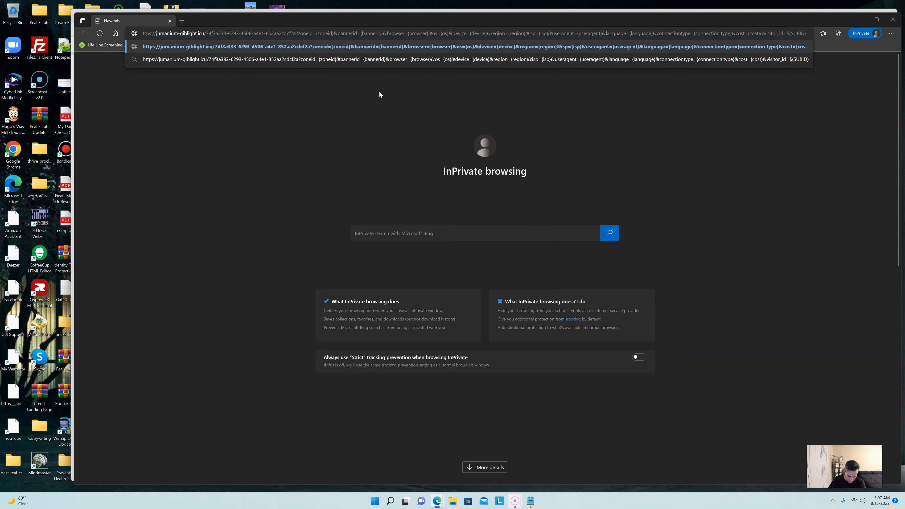
key("Return")
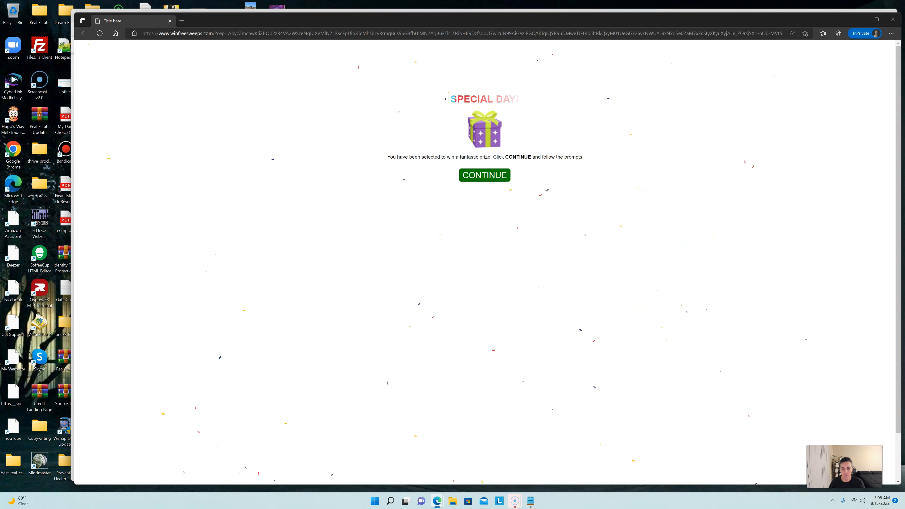
- Continue from the landing page to the SweepsPal offer page to test the funnel, and close the InPrivate window
left_click(485, 177)
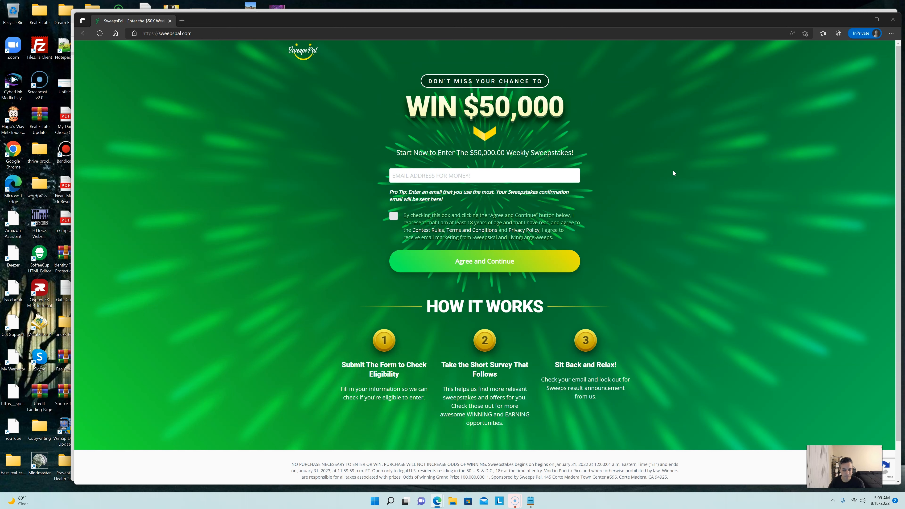
mouse_move(512, 18)
left_click_drag(512, 23, 474, 20)
left_click(521, 193)
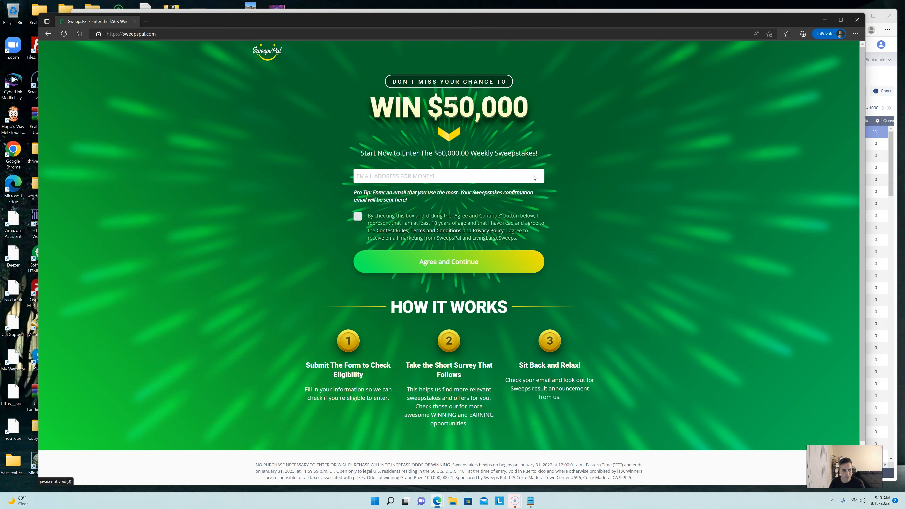
left_click(858, 20)
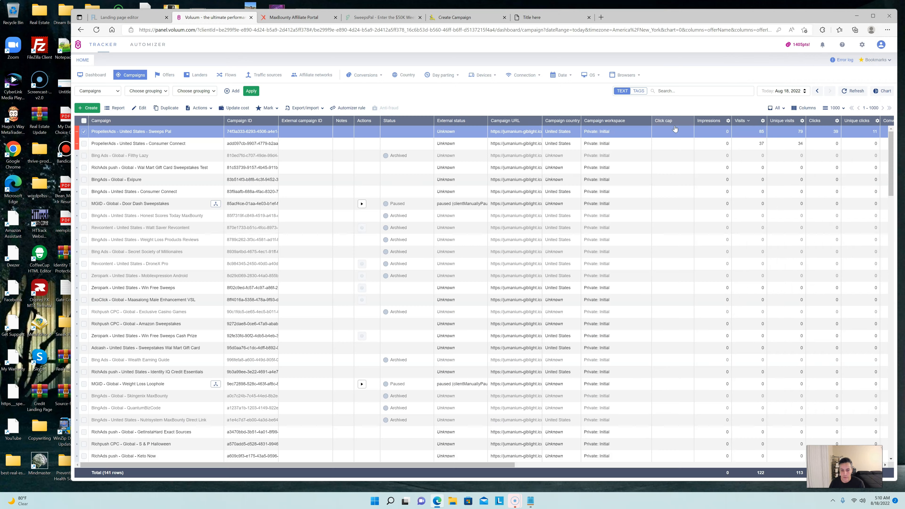
- Switch to the PropellerAds campaign creation form and paste the copied campaign URL as the Target URL
left_click(391, 18)
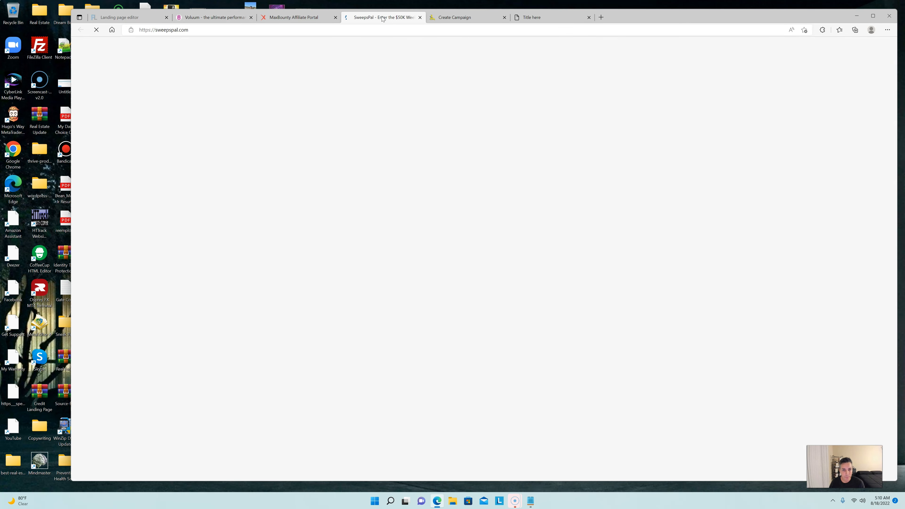
left_click(465, 17)
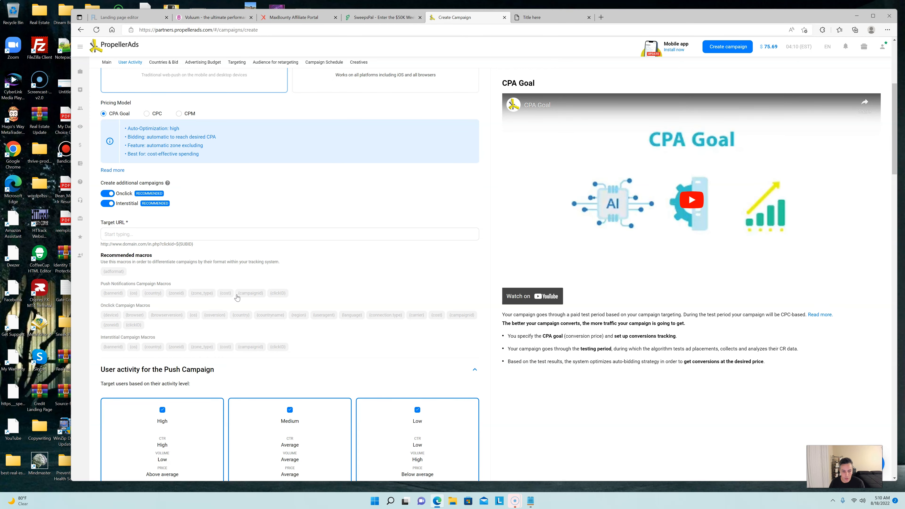
left_click(210, 234)
right_click(210, 235)
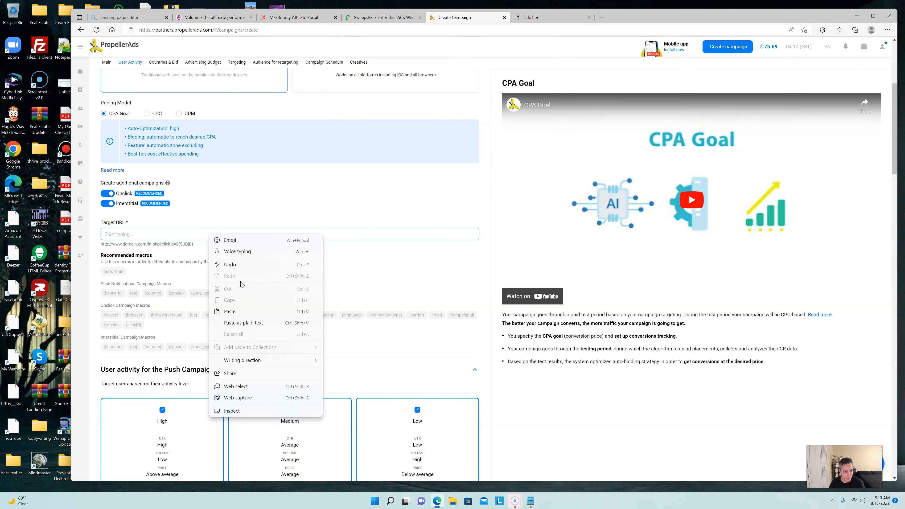
left_click(229, 312)
left_click(317, 202)
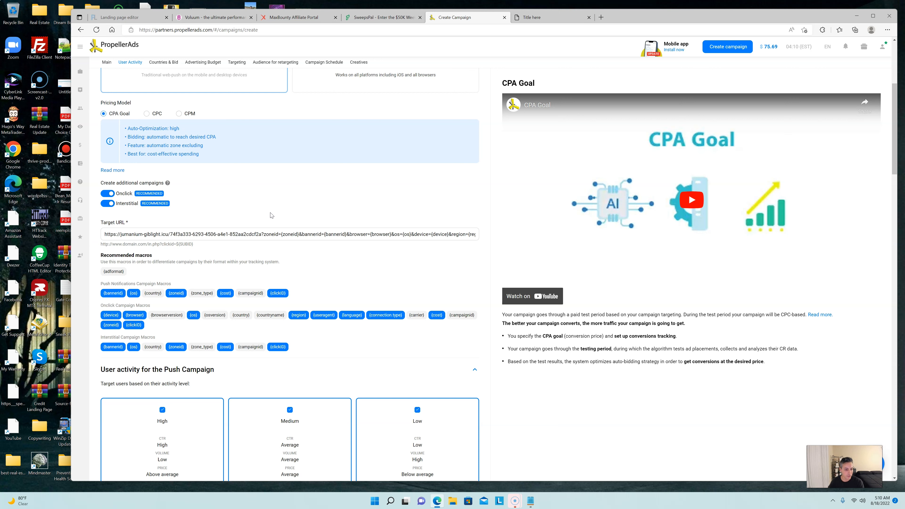
- Limit the push campaign's user activity targeting to Medium by deselecting High and Low
scroll(272, 215, "down", 2)
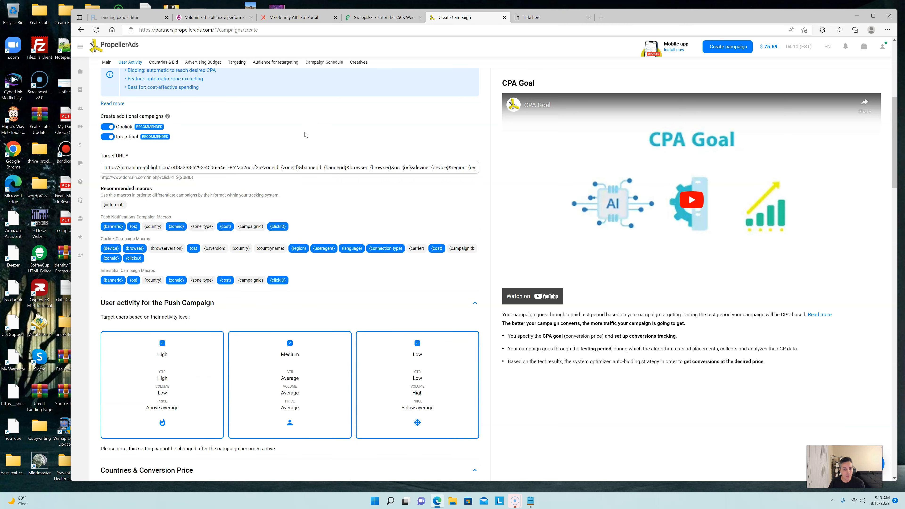
scroll(329, 143, "down", 4)
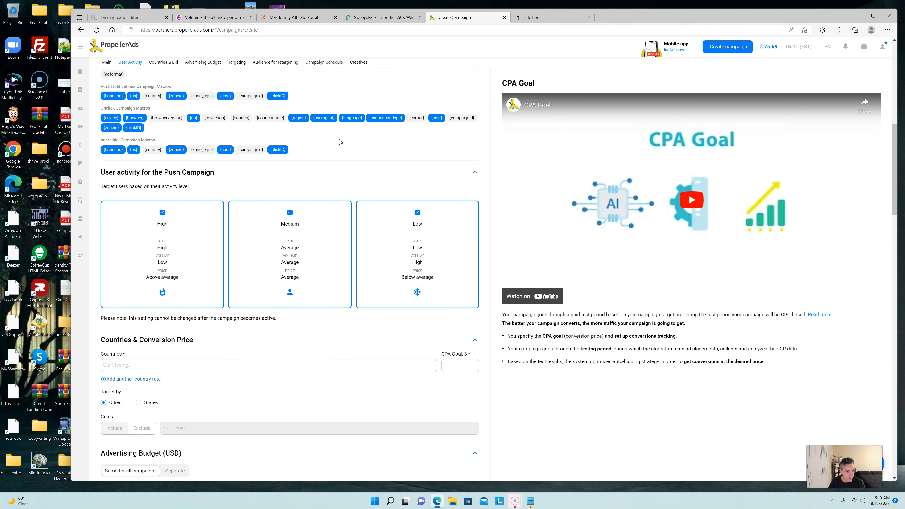
left_click(163, 211)
left_click(418, 211)
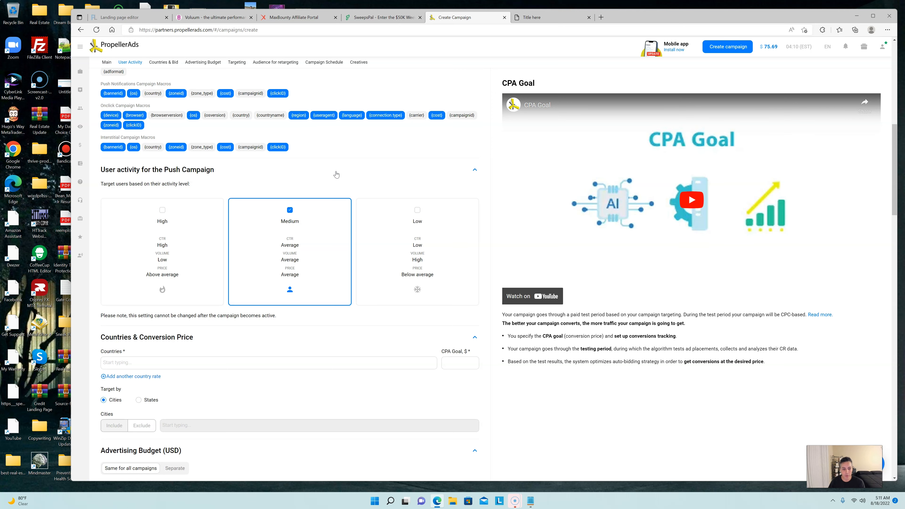
- Add United States as the campaign's target country and collapse the Countries & Conversion Price section
scroll(336, 174, "down", 3)
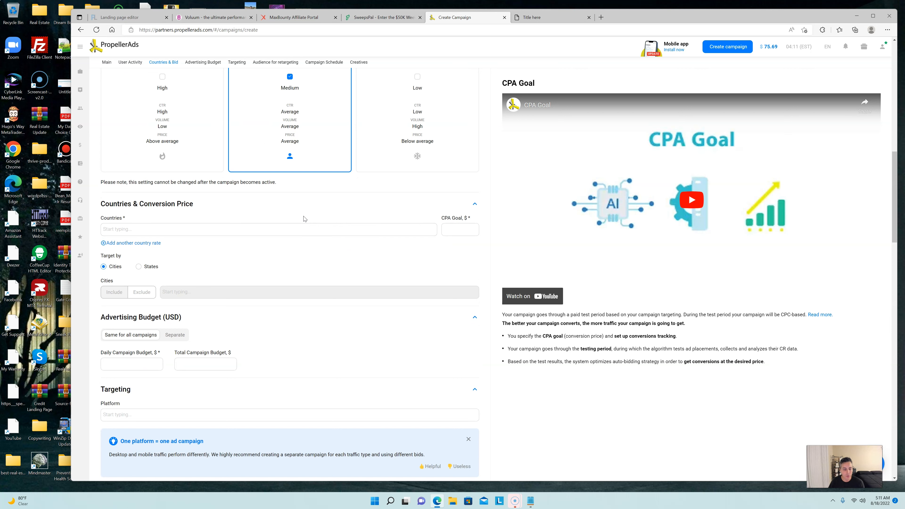
left_click(180, 232)
type("united")
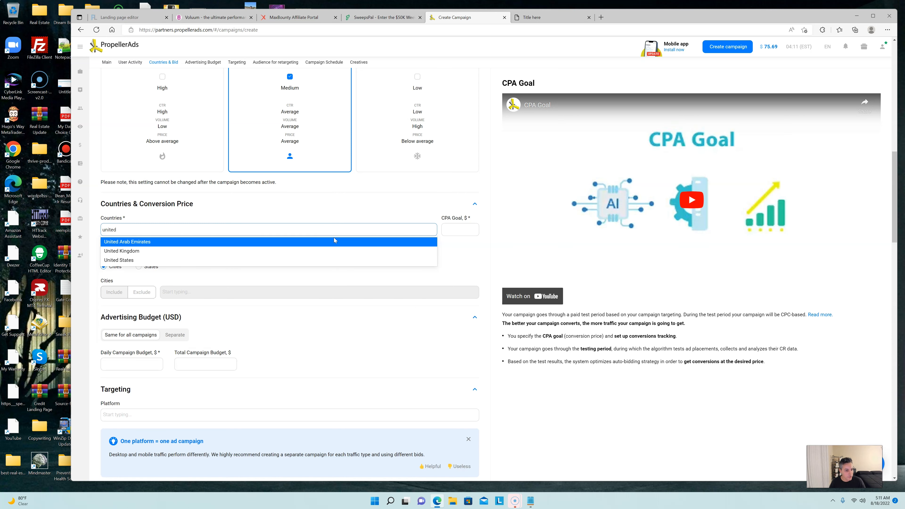
left_click(194, 260)
left_click(258, 205)
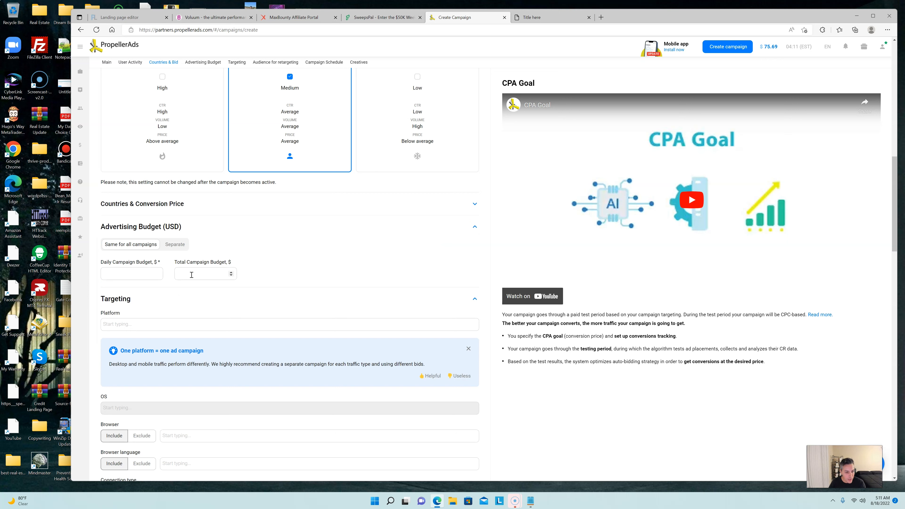
- Set the daily campaign budget to $50 and the total campaign budget to $100
left_click(145, 274)
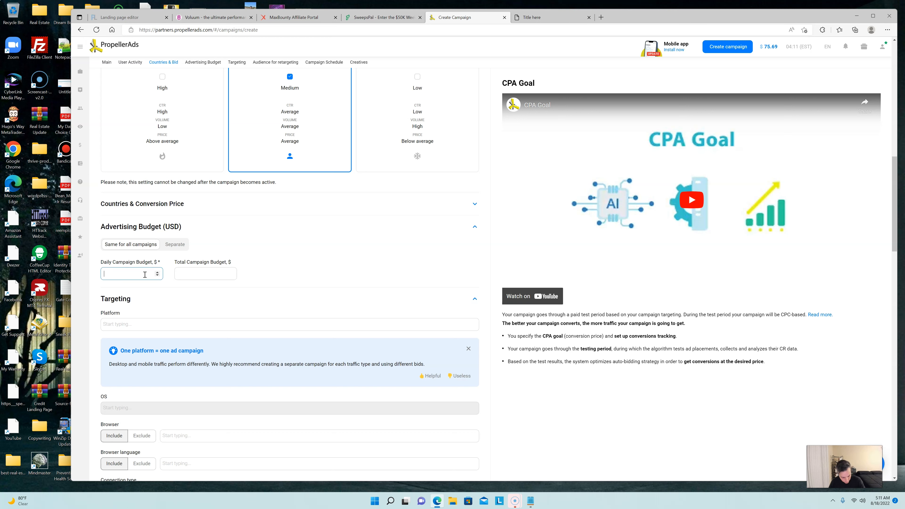
type("50")
left_click(195, 276)
type("100")
left_click(329, 243)
- Target the campaign to the Mobile platform and the Android operating system
scroll(320, 249, "down", 2)
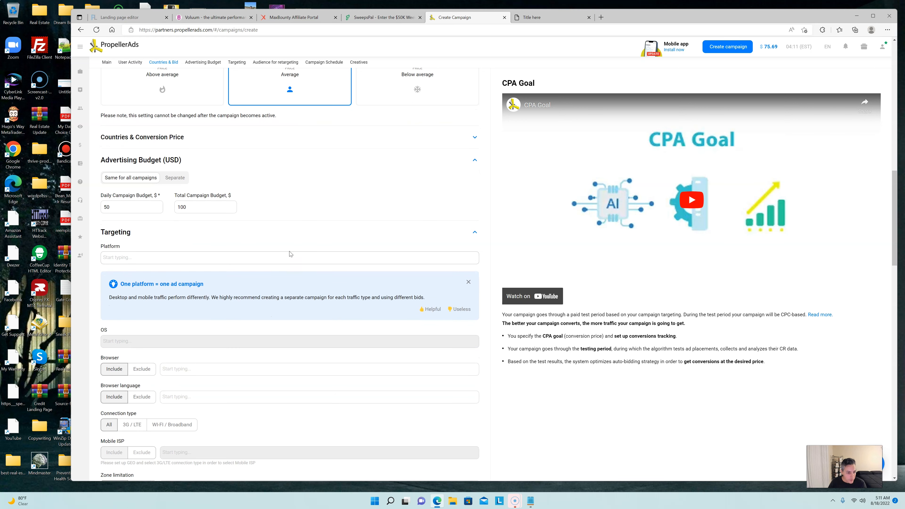
left_click(278, 257)
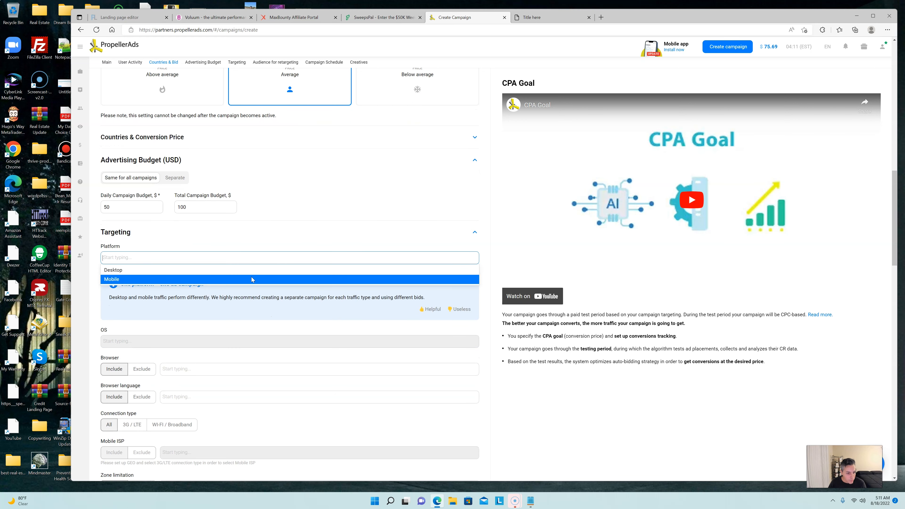
left_click(250, 278)
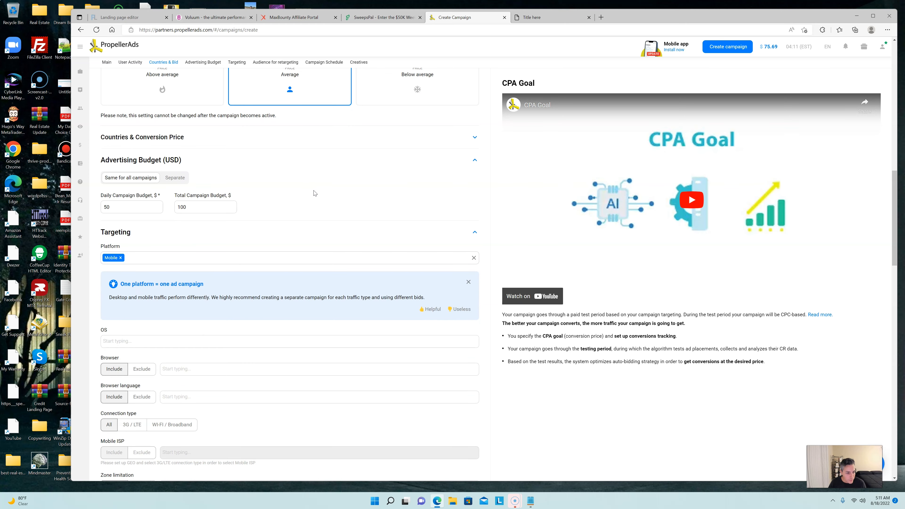
scroll(315, 192, "down", 4)
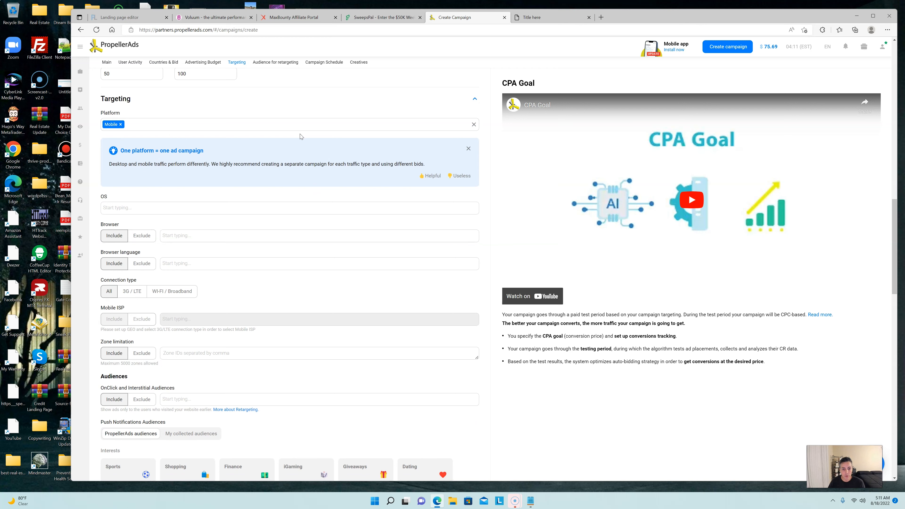
left_click(197, 210)
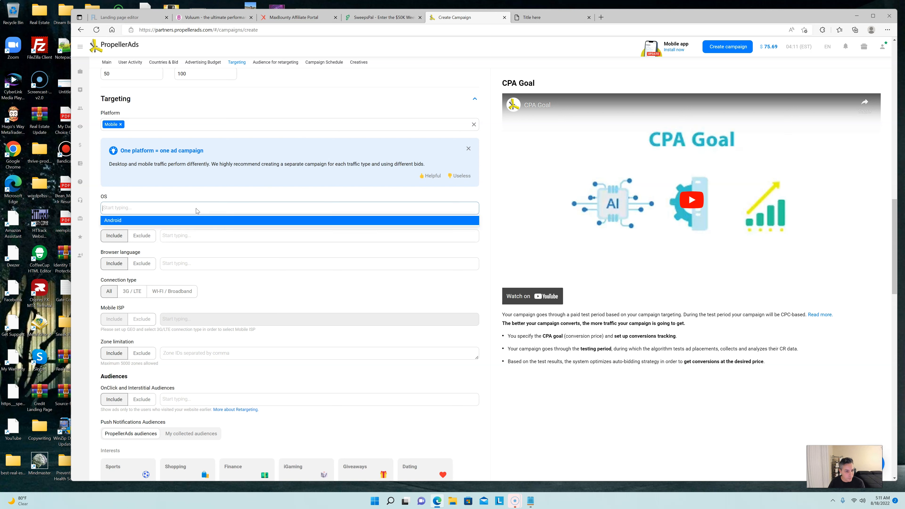
left_click(189, 220)
left_click(487, 206)
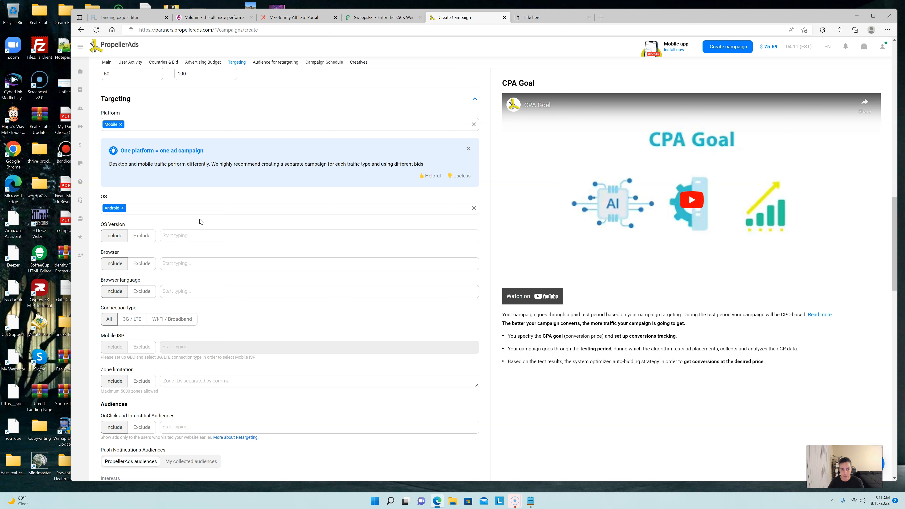
- Include English as the campaign's targeted browser language
left_click(195, 264)
left_click(201, 250)
left_click(185, 296)
scroll(218, 352, "down", 3)
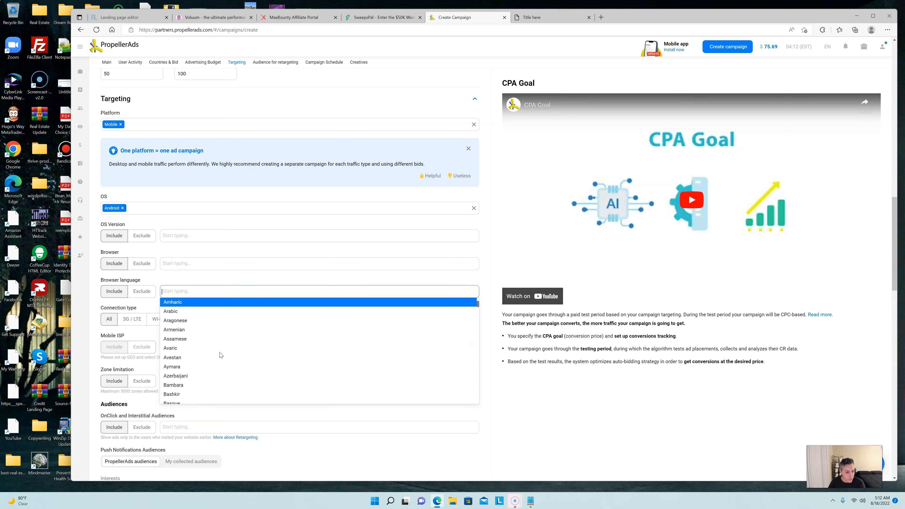
scroll(220, 352, "down", 5)
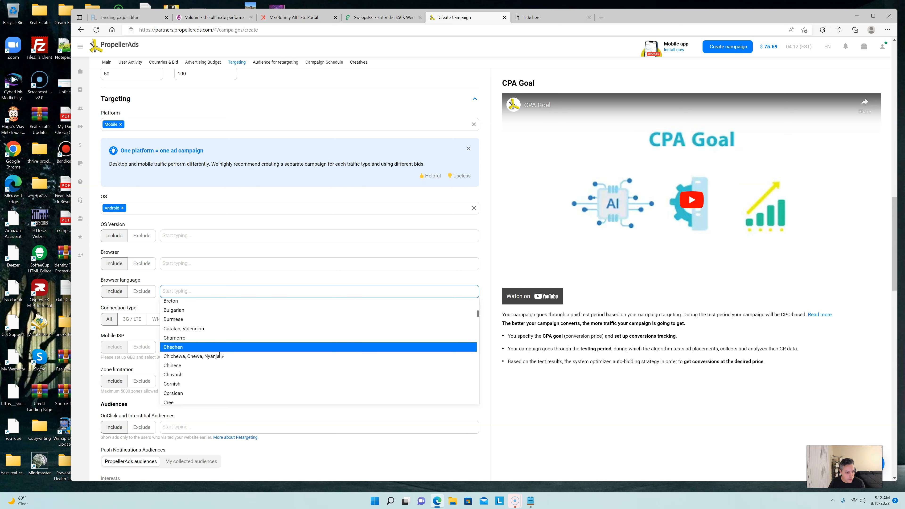
scroll(219, 352, "down", 4)
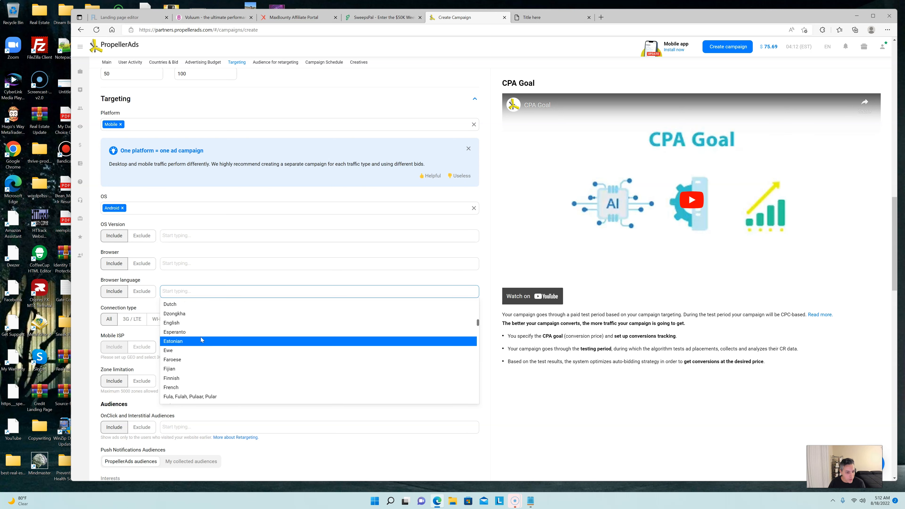
left_click(197, 323)
- Choose Giveaways as the interest for the PropellerAds push notification audience
scroll(216, 316, "down", 3)
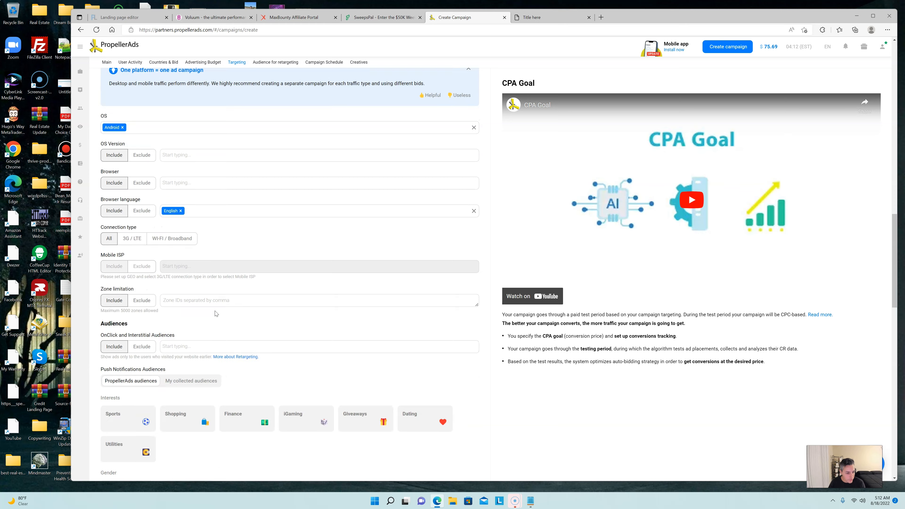
scroll(254, 242, "down", 5)
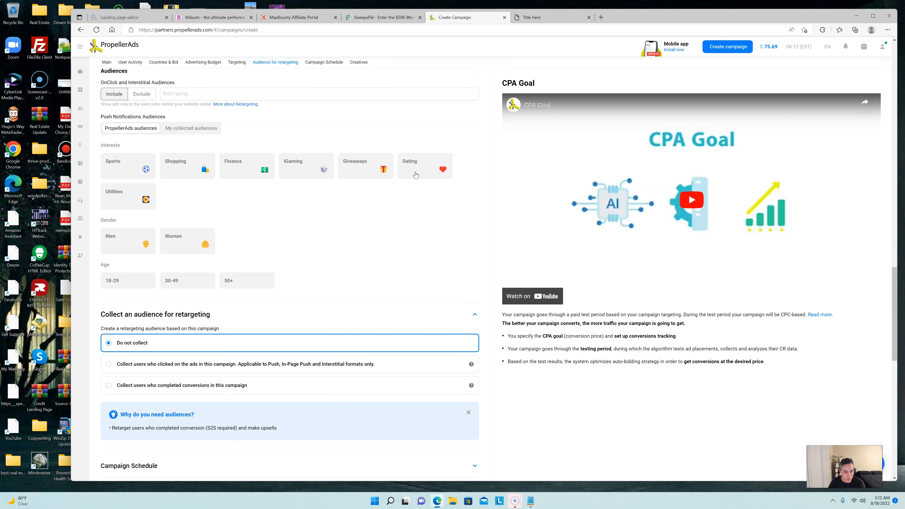
left_click(370, 169)
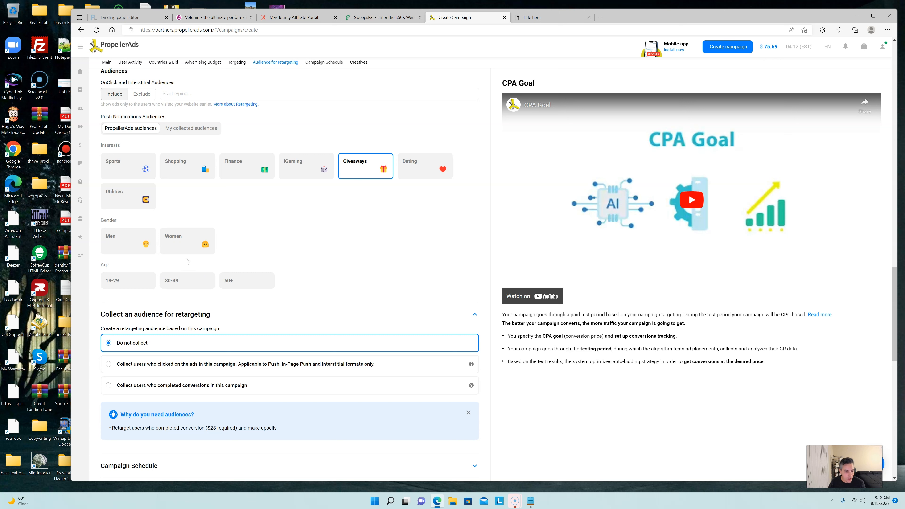
left_click(174, 282)
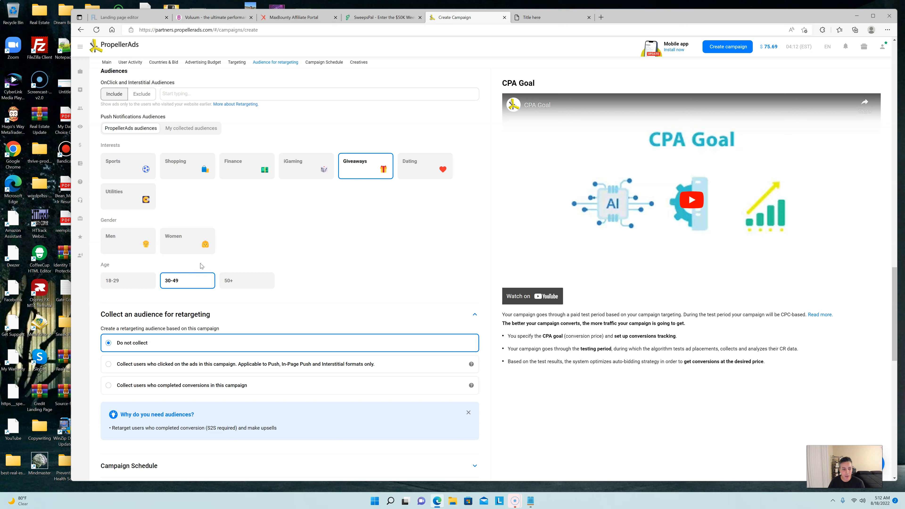
left_click(189, 284)
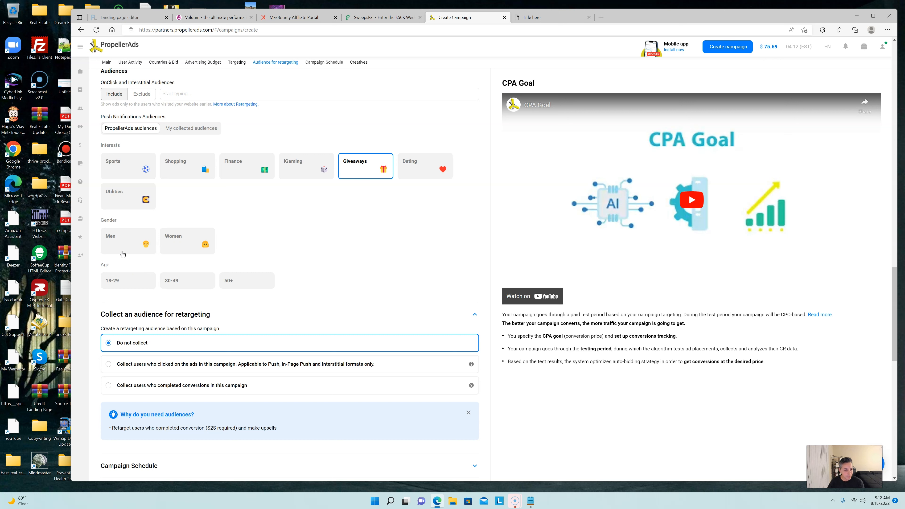
left_click(134, 247)
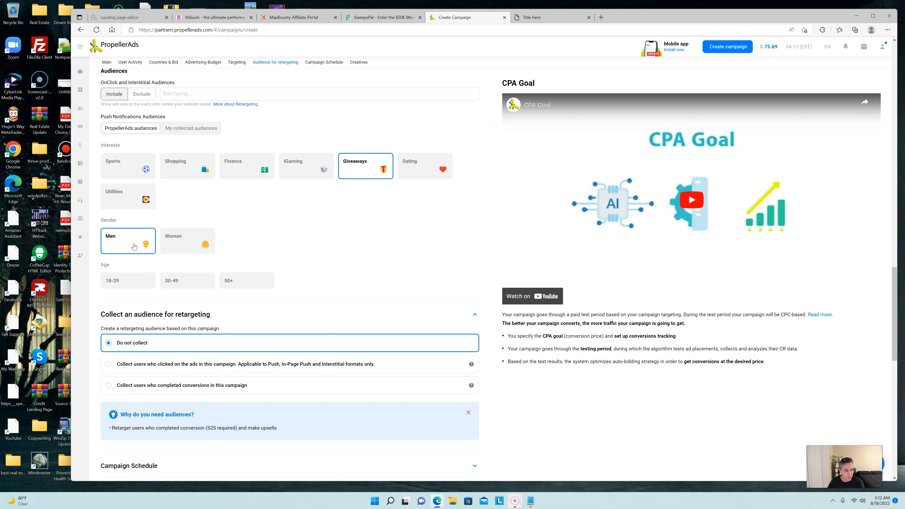
left_click(134, 284)
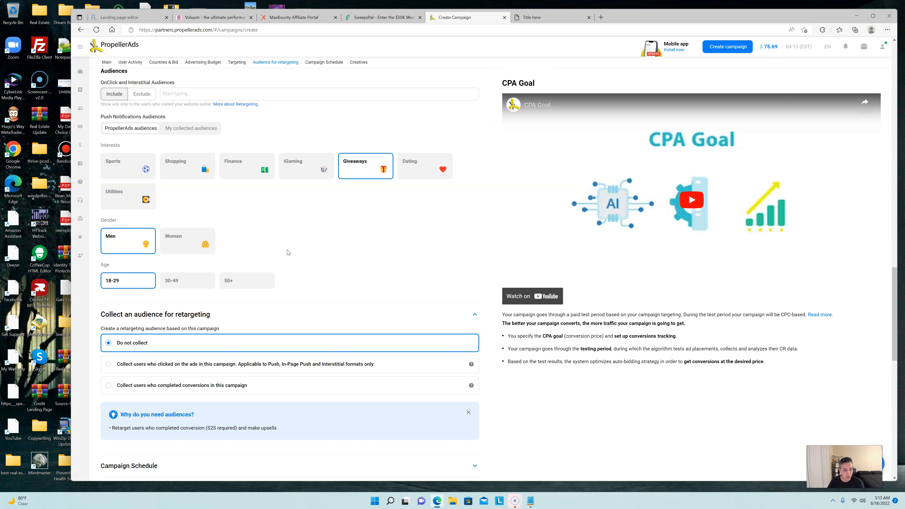
left_click(140, 246)
left_click(138, 280)
left_click(174, 251)
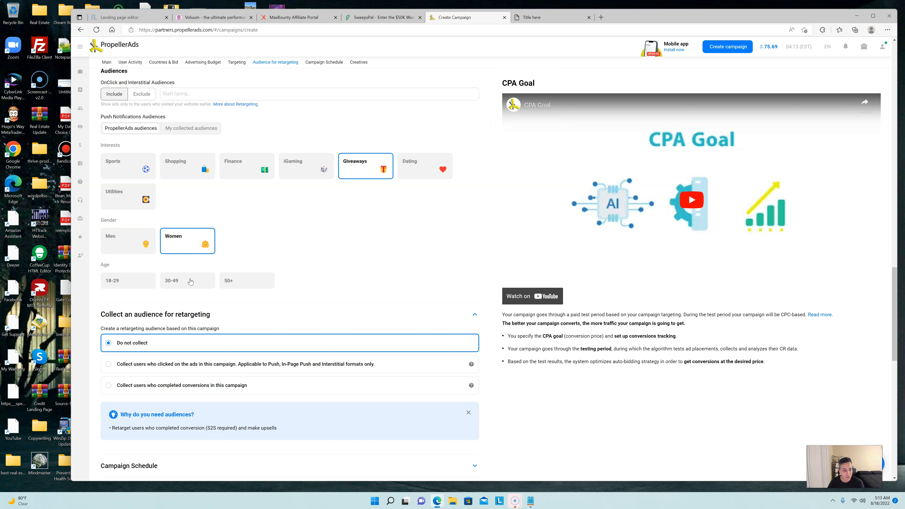
left_click(192, 280)
left_click(189, 243)
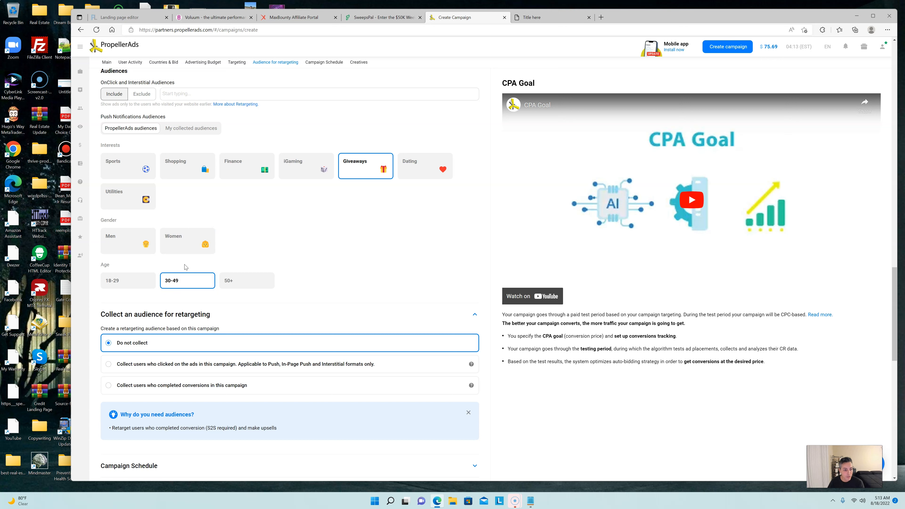
left_click(182, 281)
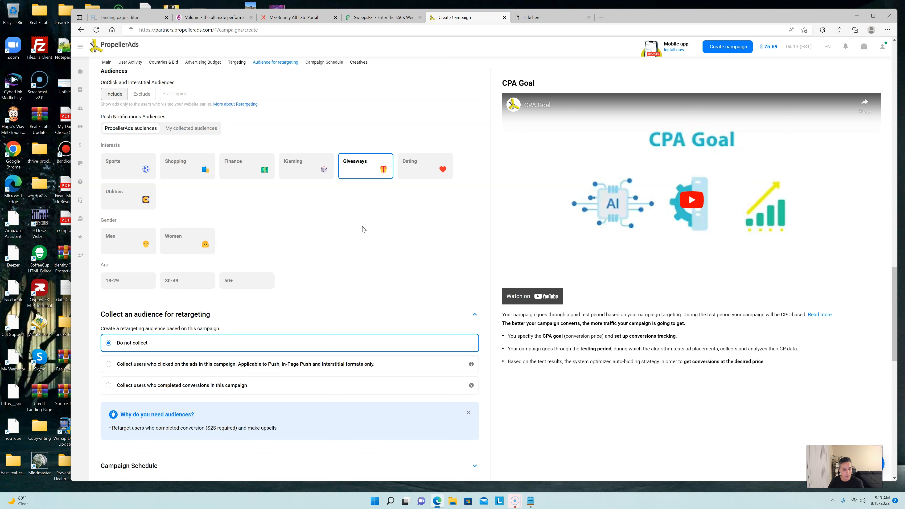
- Check the landing page's headline and set the title of Creative 1 in the push campaign to "Special Day!"
scroll(367, 264, "down", 3)
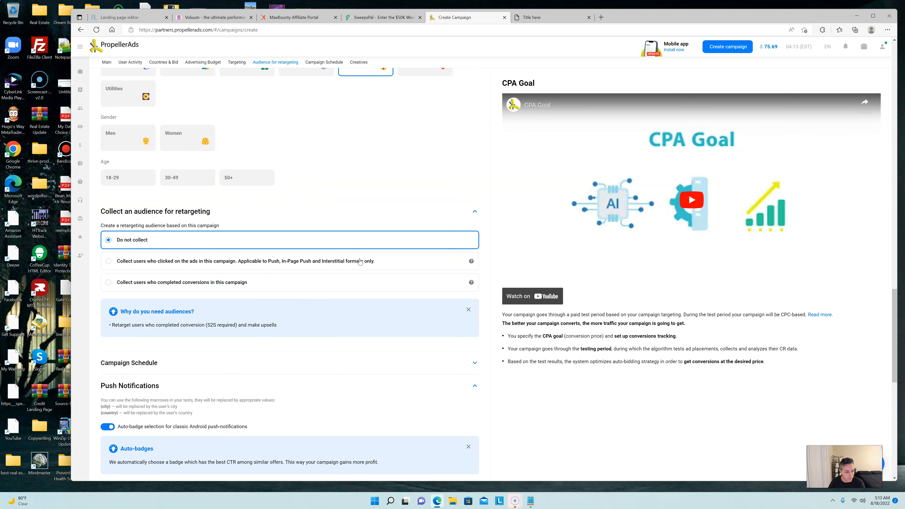
scroll(360, 262, "down", 1)
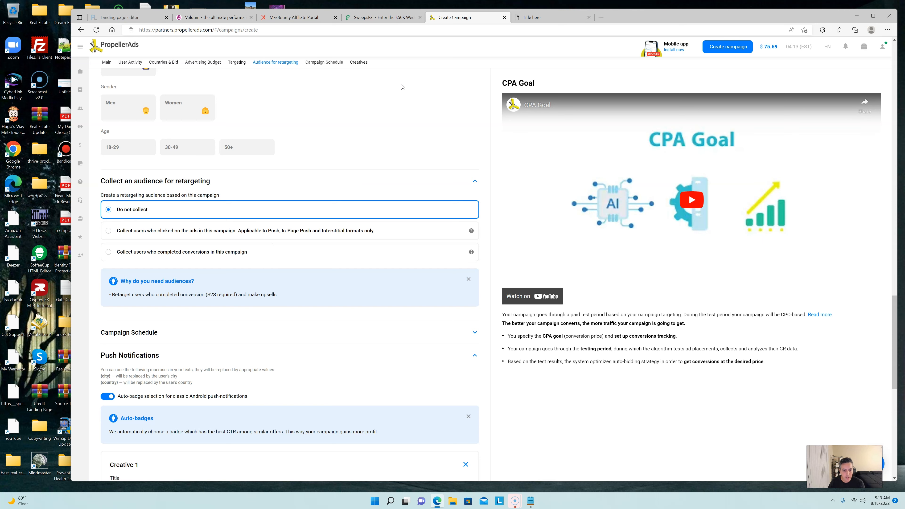
scroll(410, 203, "down", 5)
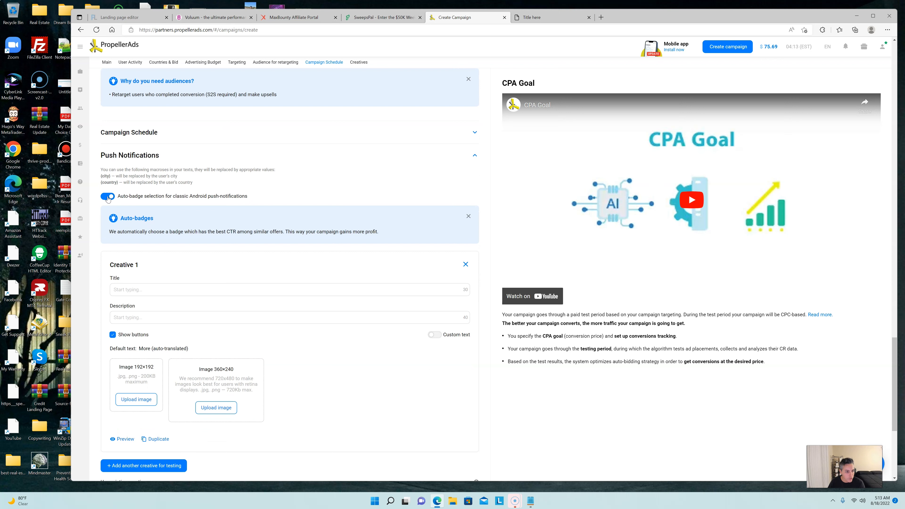
scroll(299, 202, "down", 2)
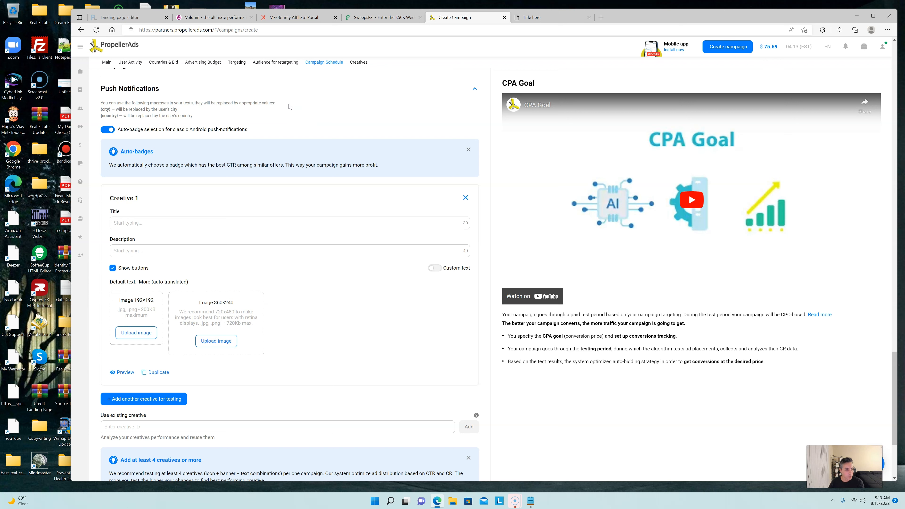
left_click(207, 223)
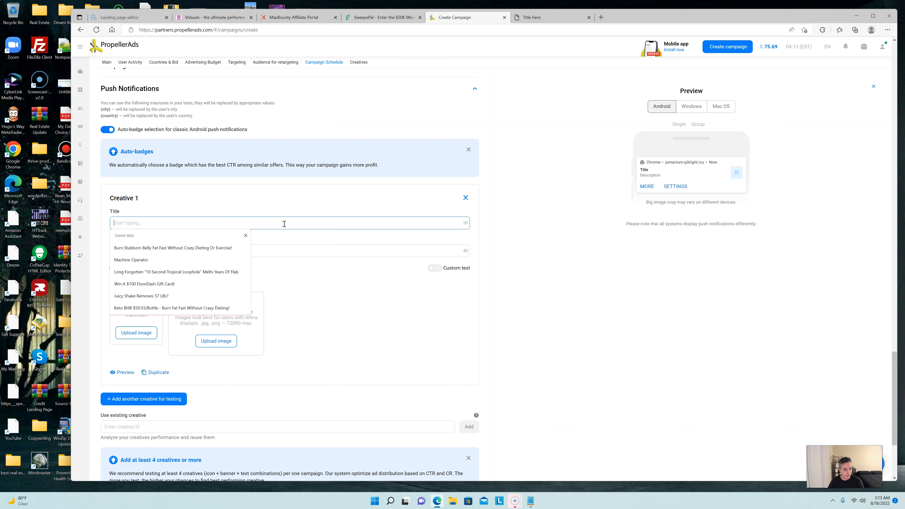
left_click(310, 199)
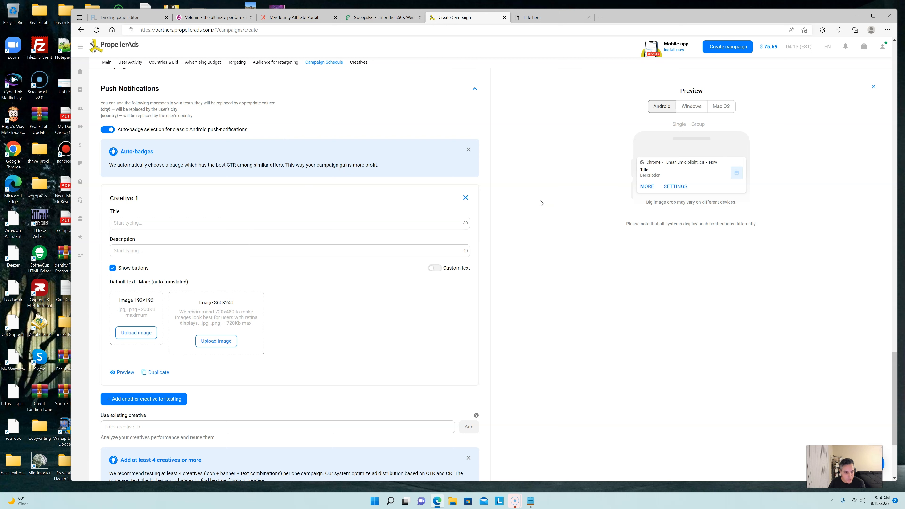
left_click(121, 223)
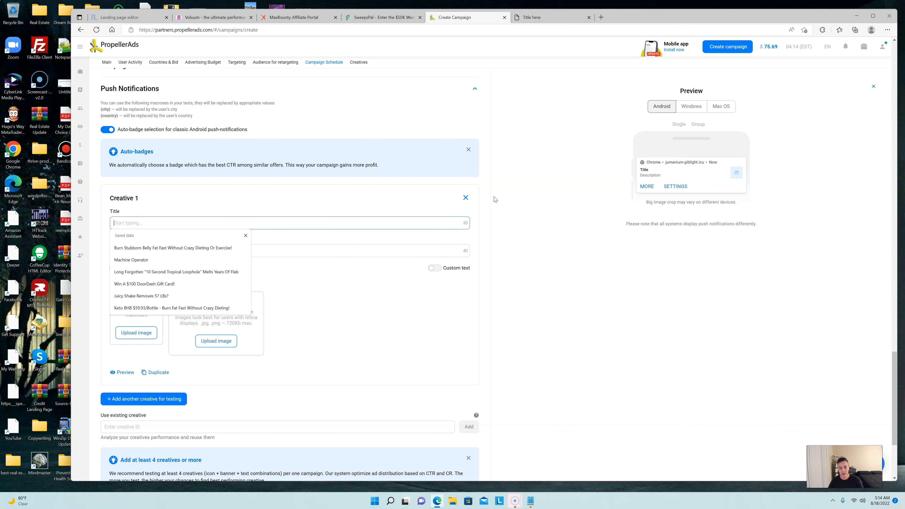
left_click(541, 17)
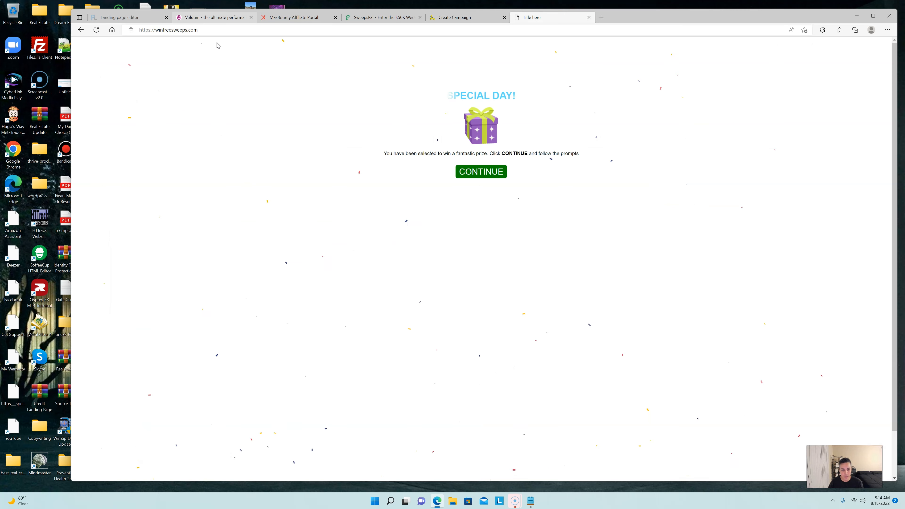
left_click(213, 17)
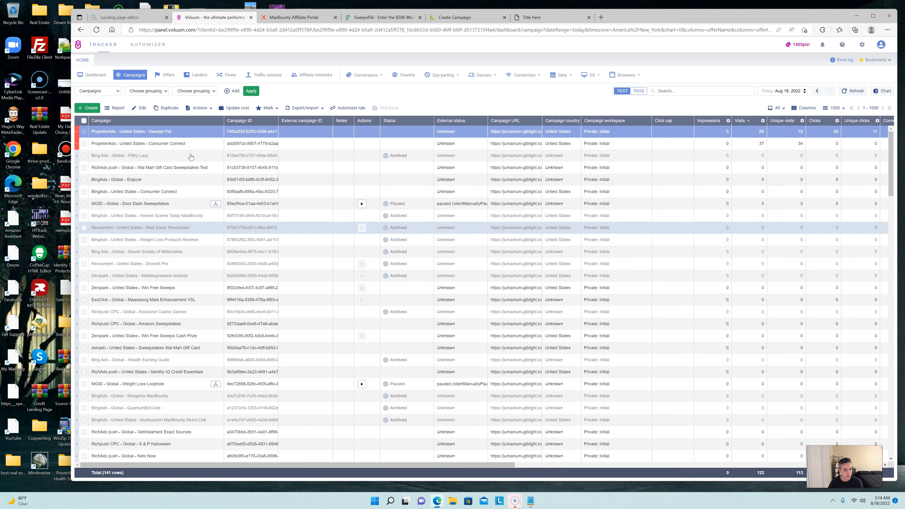
left_click(438, 17)
left_click(232, 218)
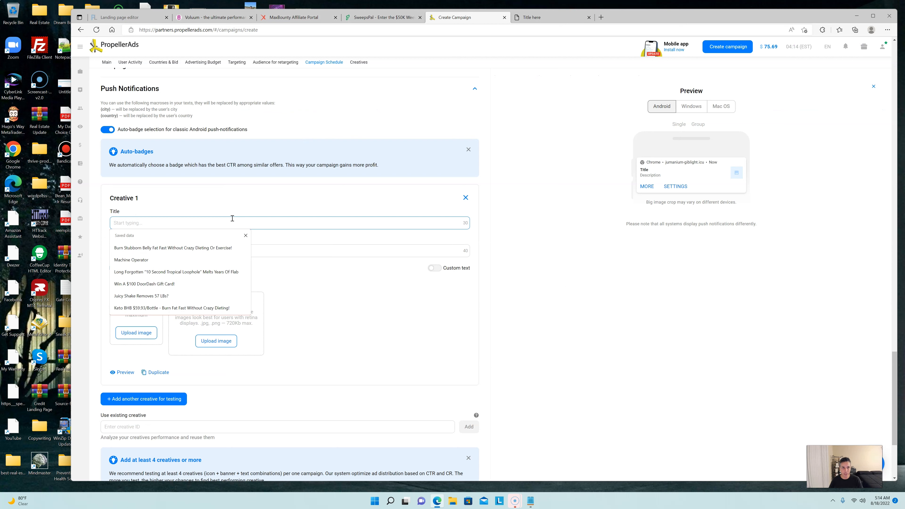
type("Special Day!")
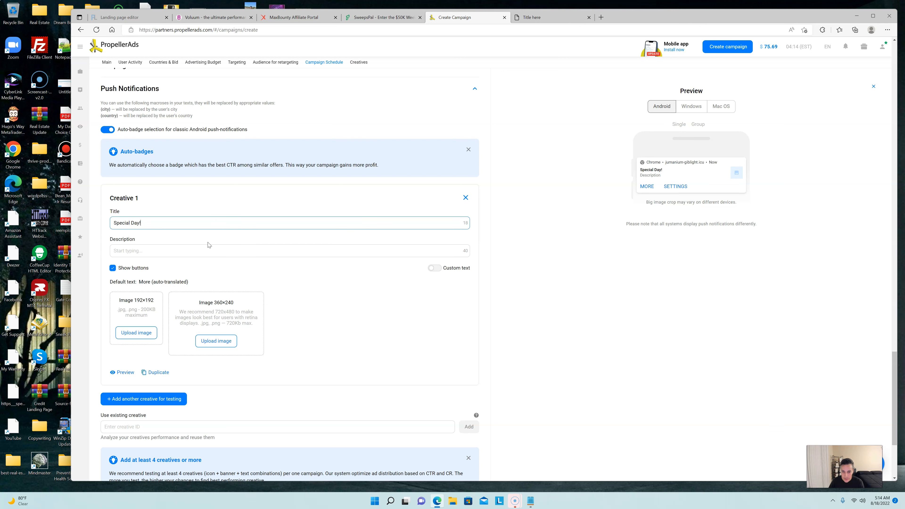
- Check the landing page's wording and set Creative 1's description to "You've Been Selected To Win A Prize!"
left_click(180, 251)
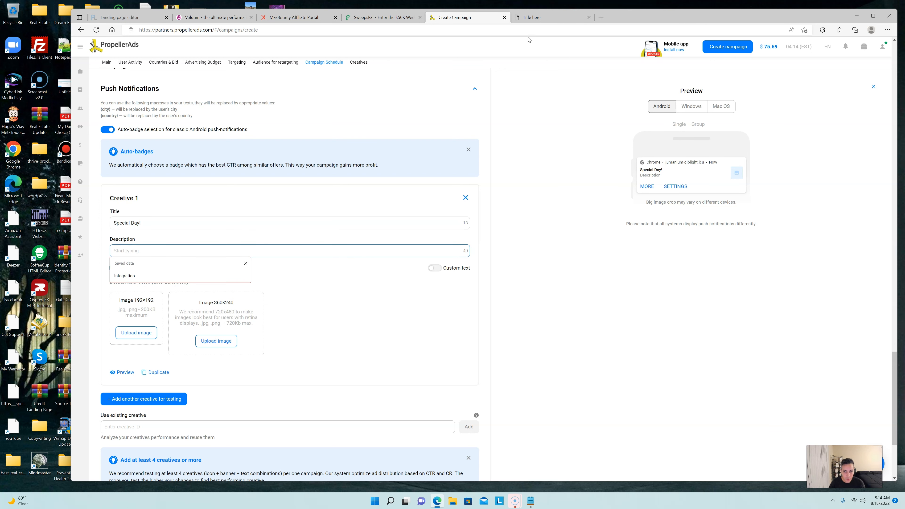
left_click(540, 18)
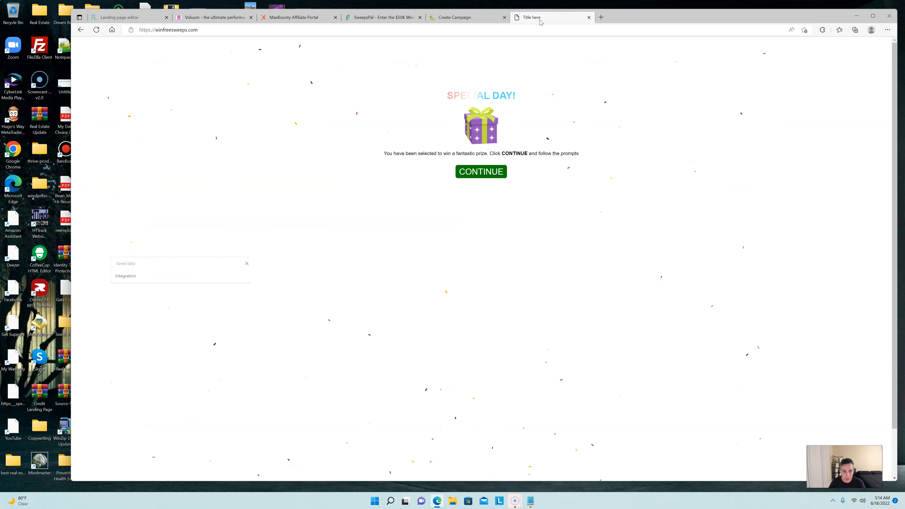
left_click(229, 19)
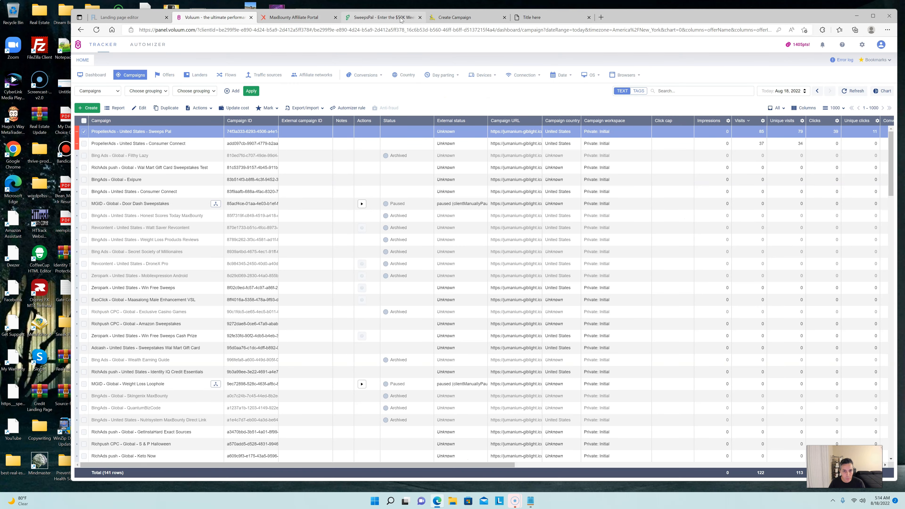
left_click(460, 17)
left_click(228, 250)
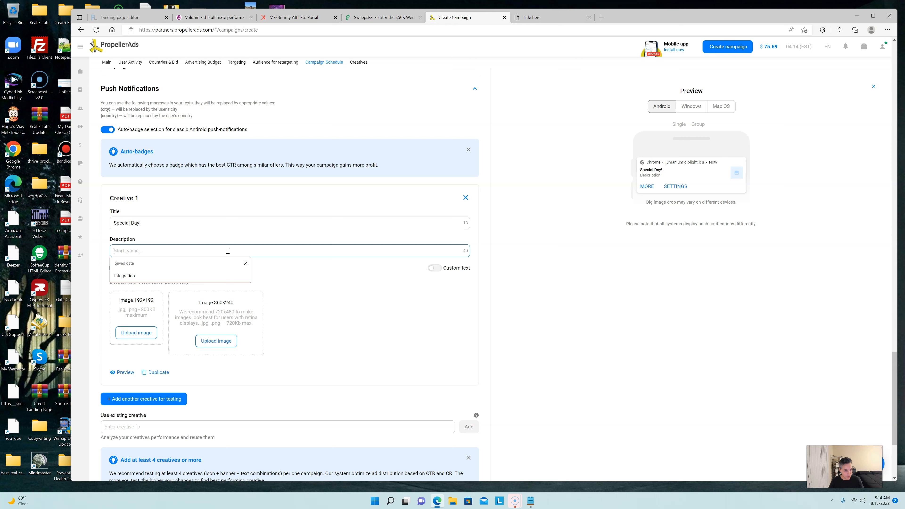
type("You")
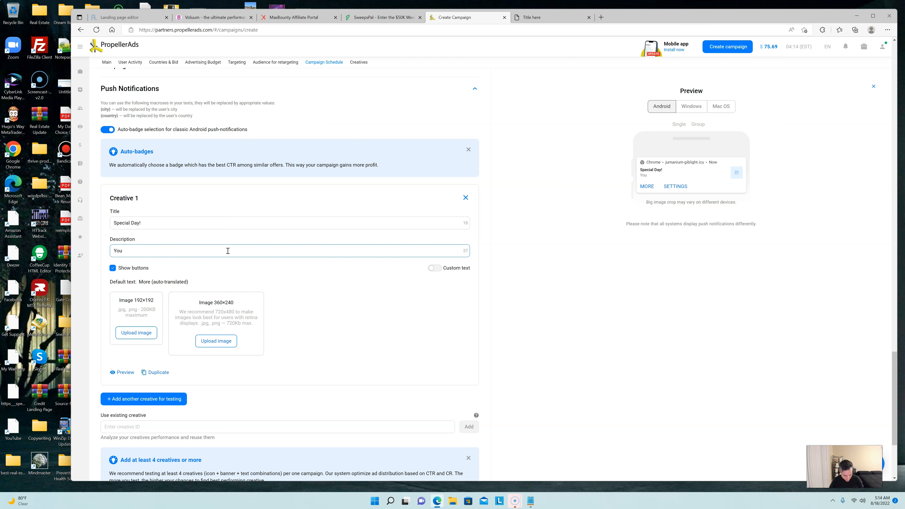
type("'ve Been Selected To Win A Prizw")
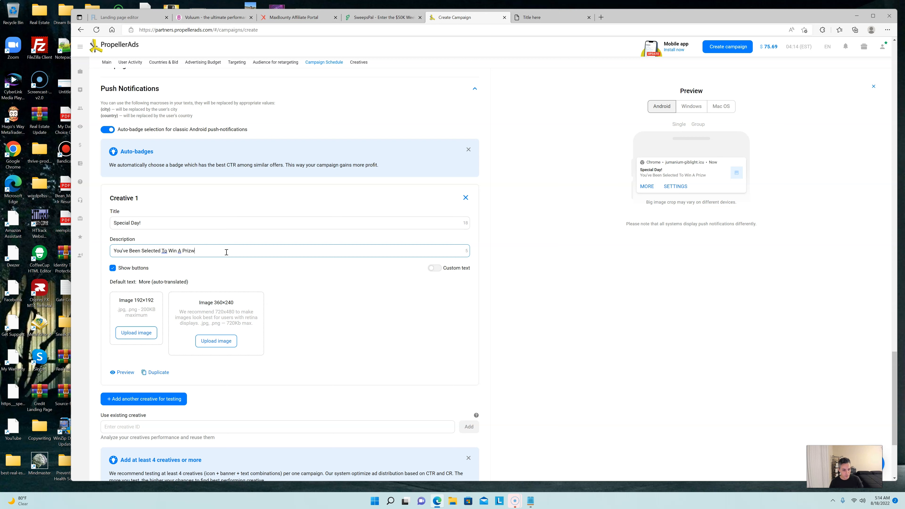
key("BackSpace")
- Move the download gift image to a clear area of the desktop and position the browser window so the image stays accessible
left_click_drag(622, 22, 619, 22)
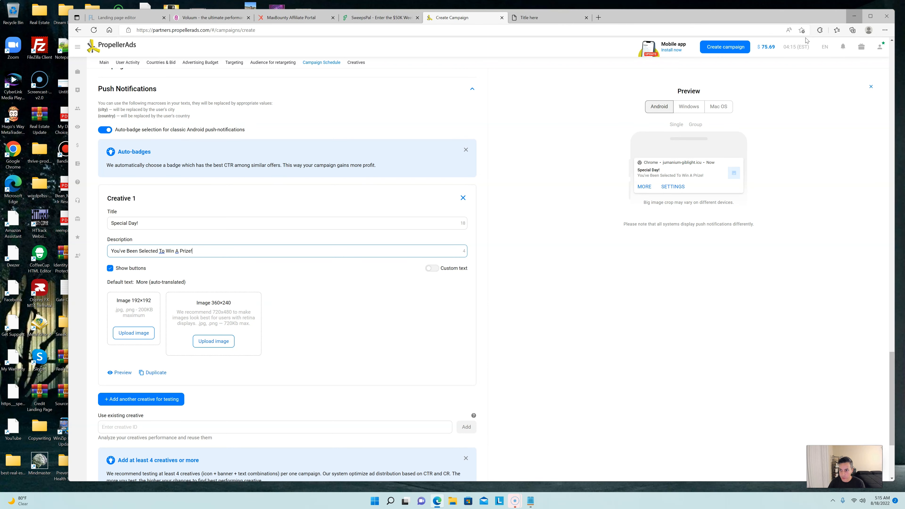
key("super+d")
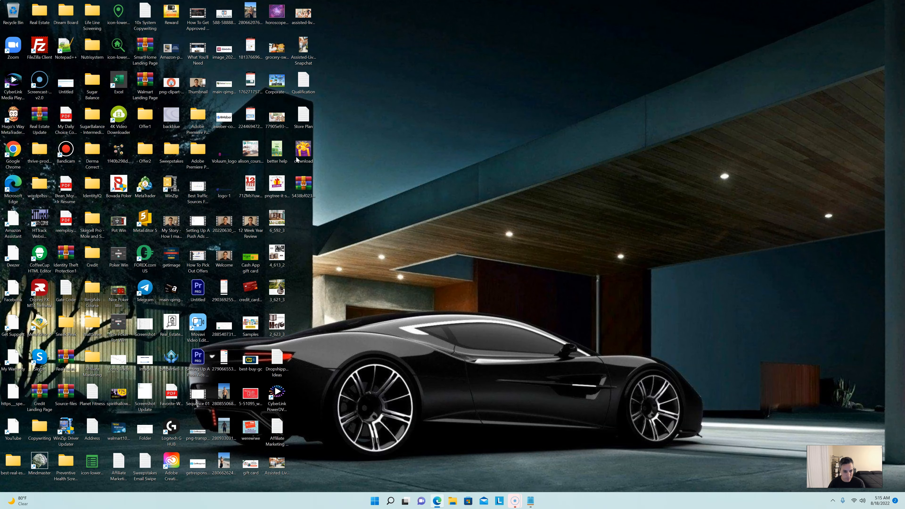
left_click_drag(305, 155, 850, 213)
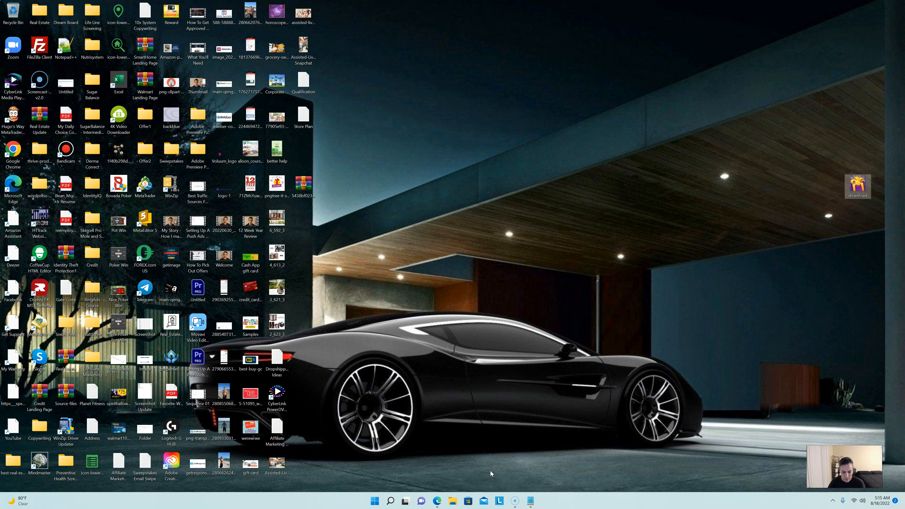
left_click(437, 501)
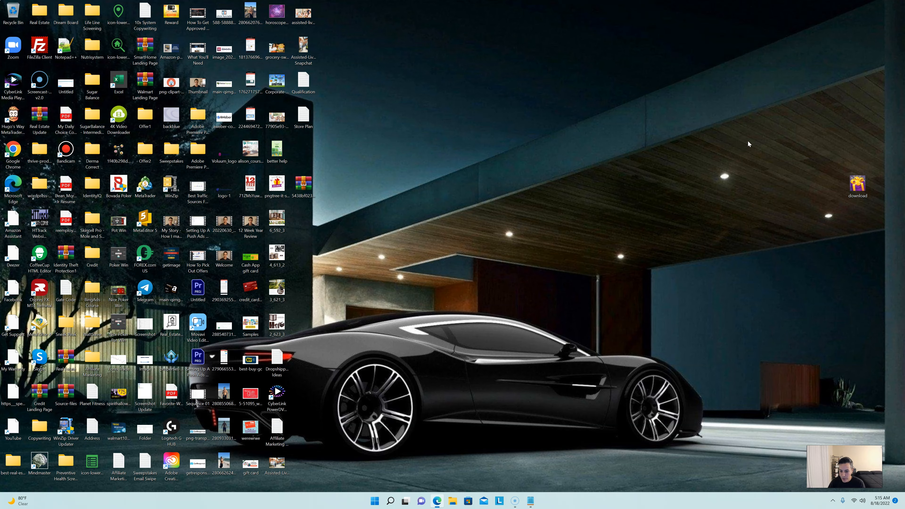
left_click_drag(689, 20, 642, 21)
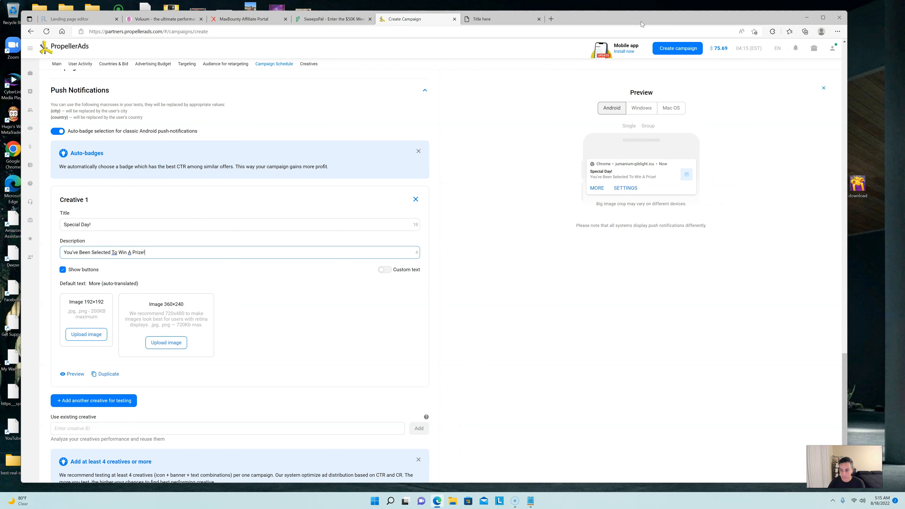
- Upload the download gift image from the desktop as Creative 1's 192×192 image and accept its crop
left_click(863, 184)
mouse_move(866, 184)
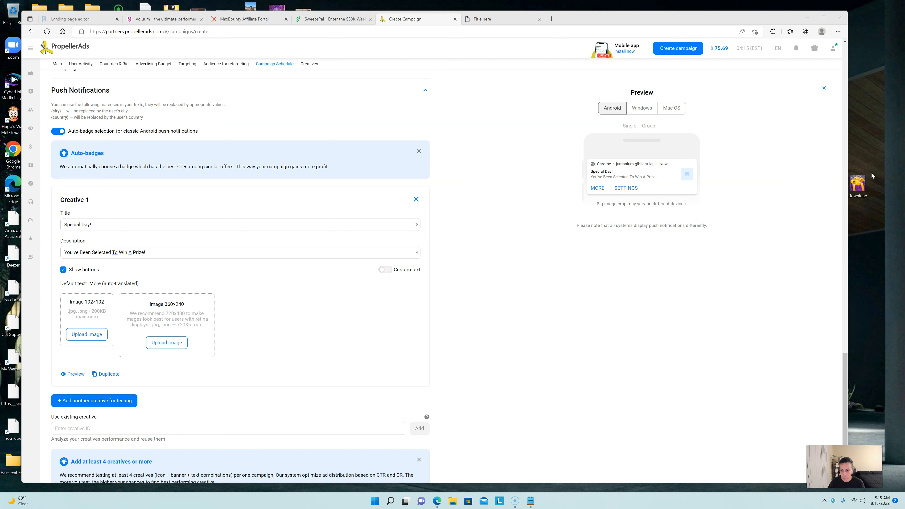
left_click_drag(860, 186, 87, 317)
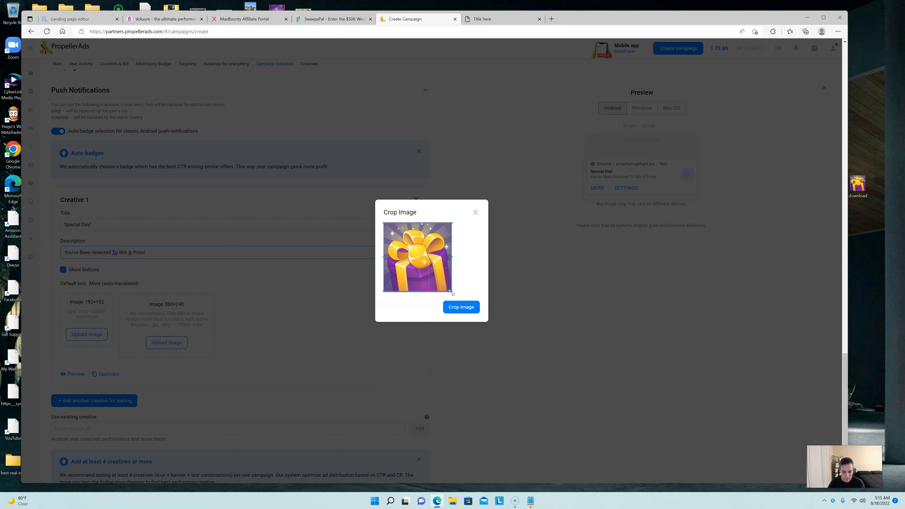
left_click(461, 311)
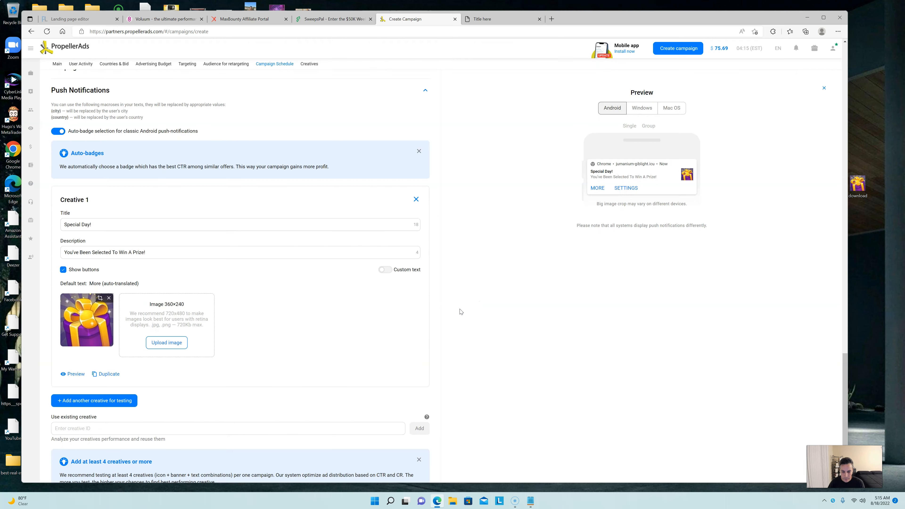
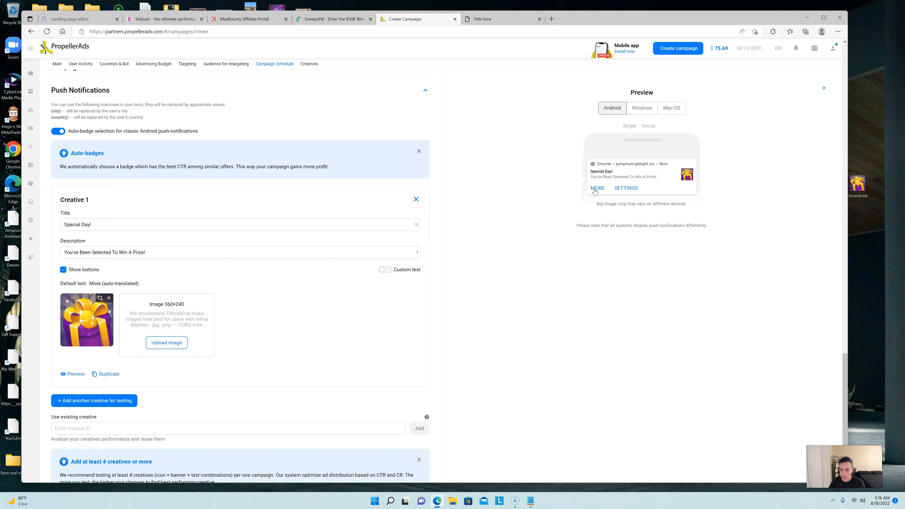
- Review the campaign settings, enable custom button text for Creative 1, and set it to "Claim My Prize"
scroll(526, 223, "up", 15)
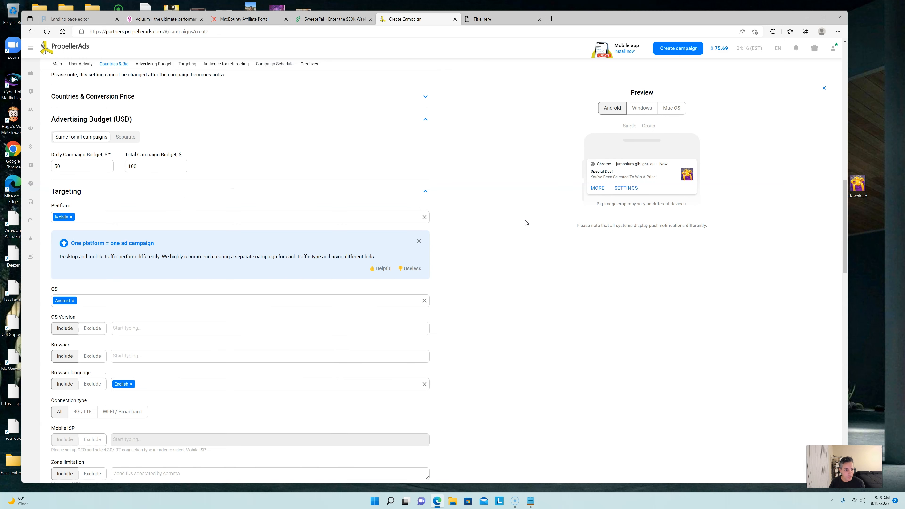
scroll(527, 222, "up", 15)
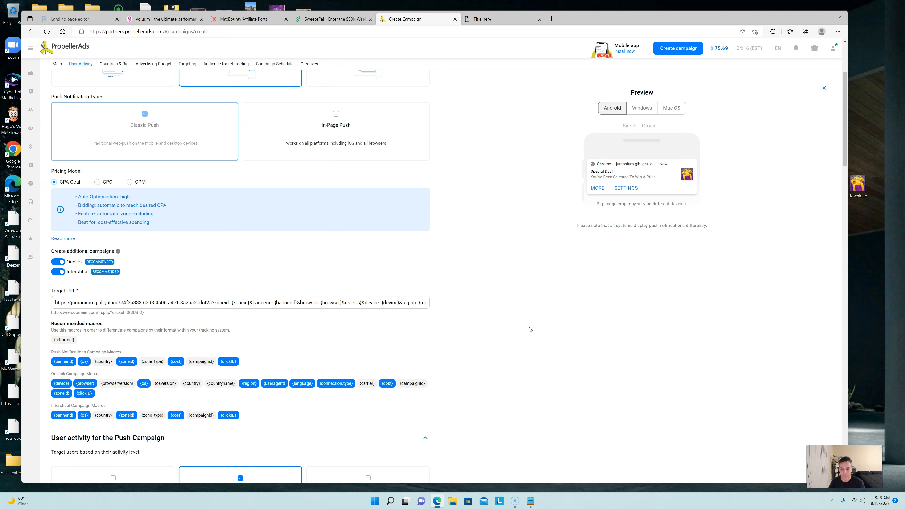
scroll(531, 323, "down", 20)
scroll(445, 329, "down", 5)
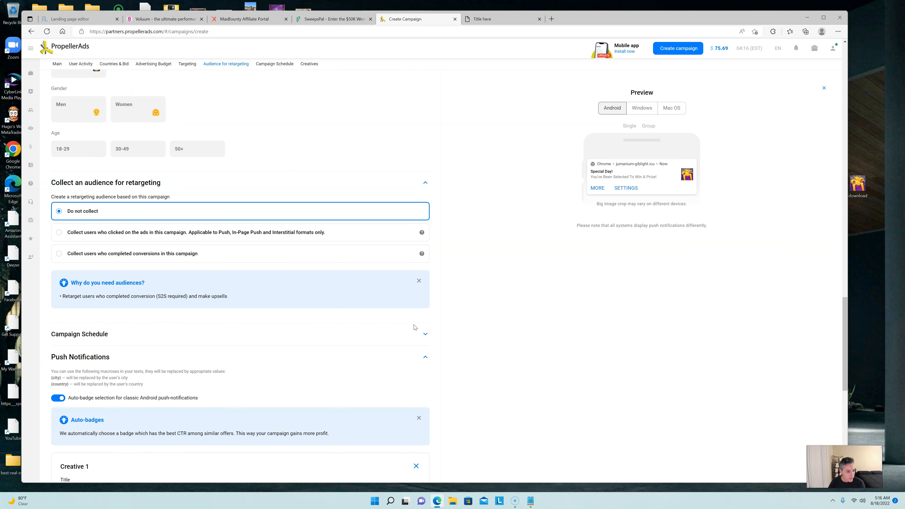
scroll(539, 343, "down", 10)
scroll(521, 342, "down", 3)
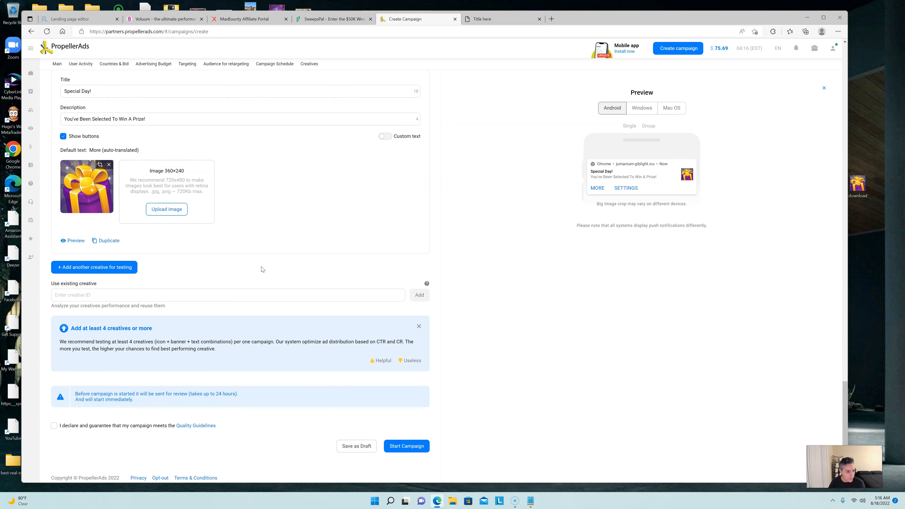
scroll(247, 309, "up", 2)
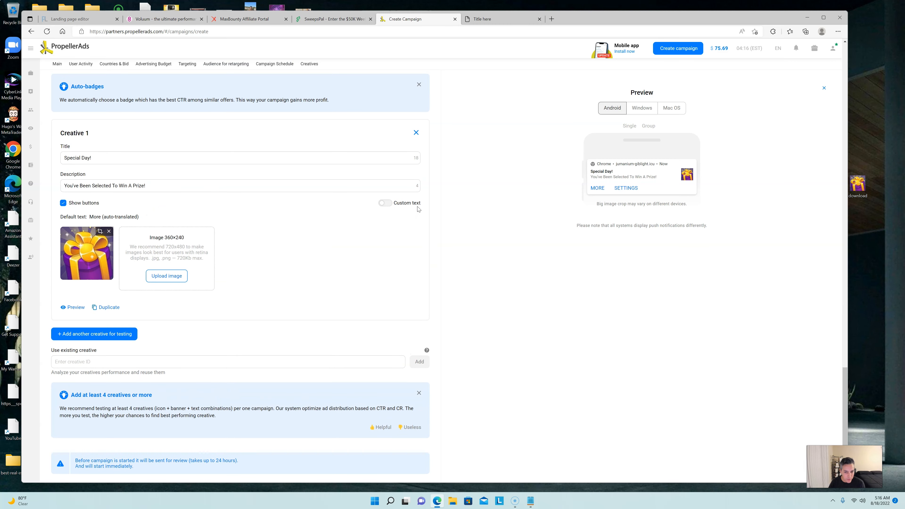
left_click(385, 204)
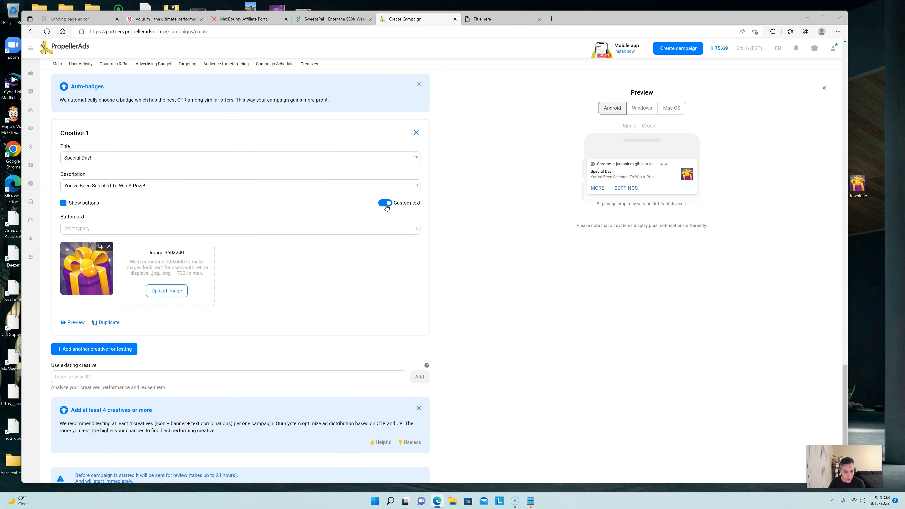
left_click(146, 228)
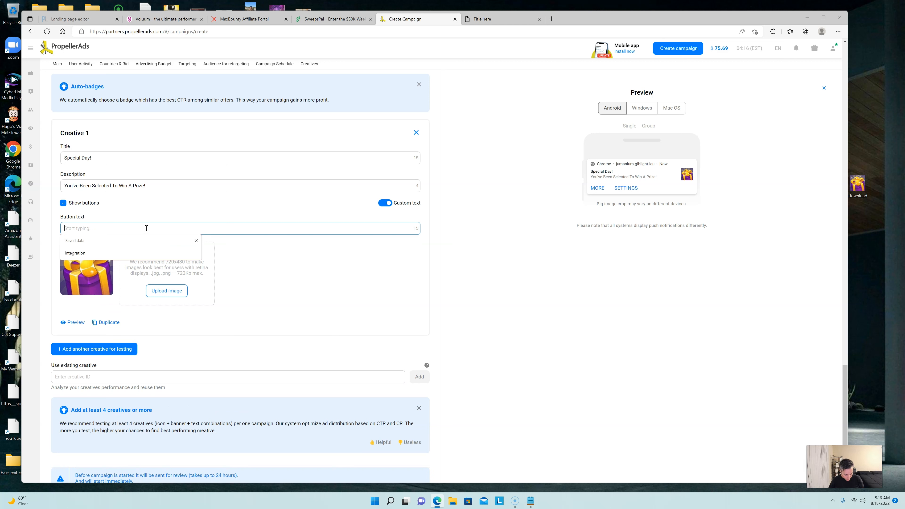
type("Claim My Prize")
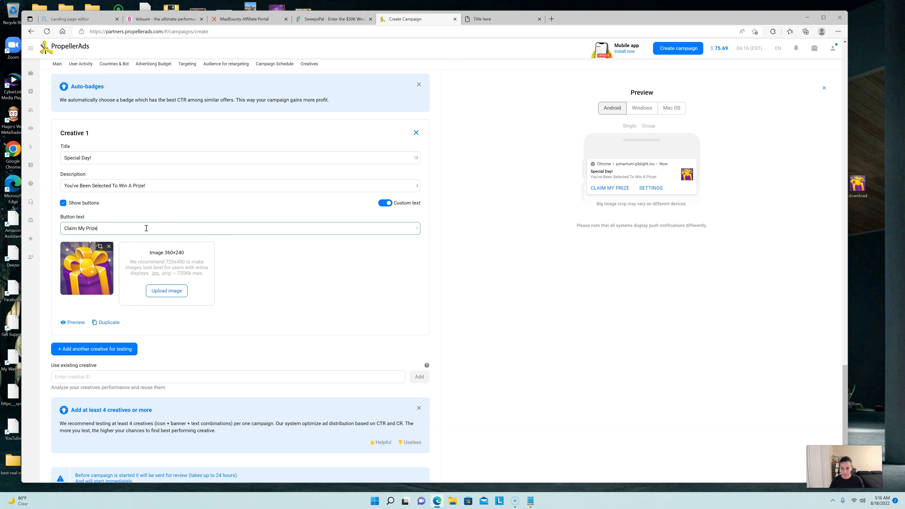
left_click(465, 230)
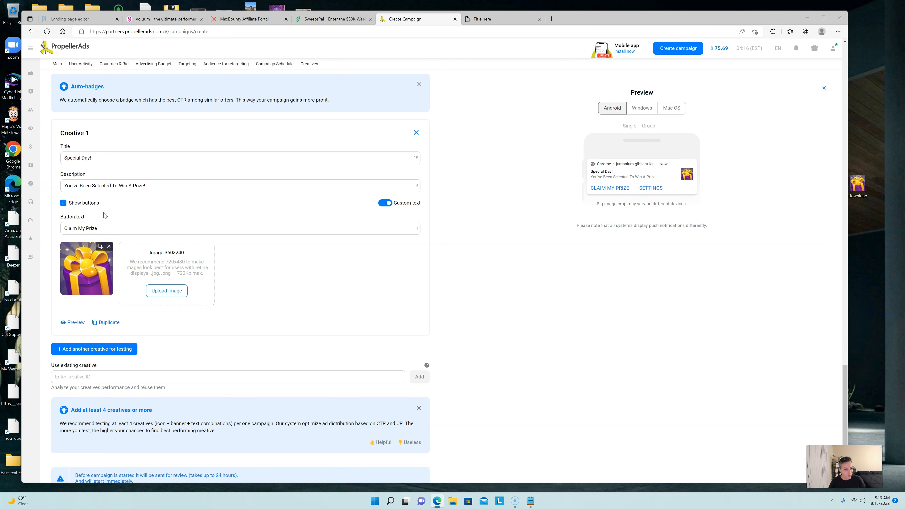
- Review the landing page's call to action, the SweepsPal offer page and the Voluum campaign list
left_click(502, 21)
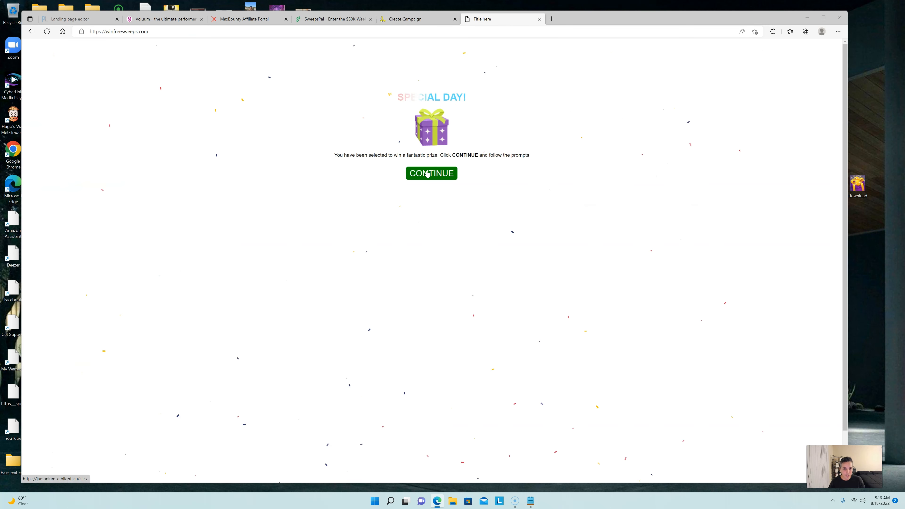
left_click(335, 22)
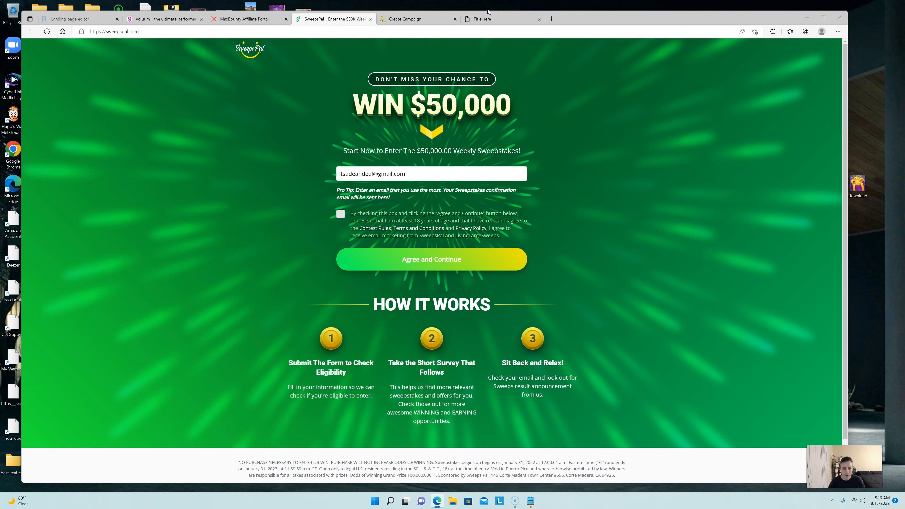
left_click(166, 19)
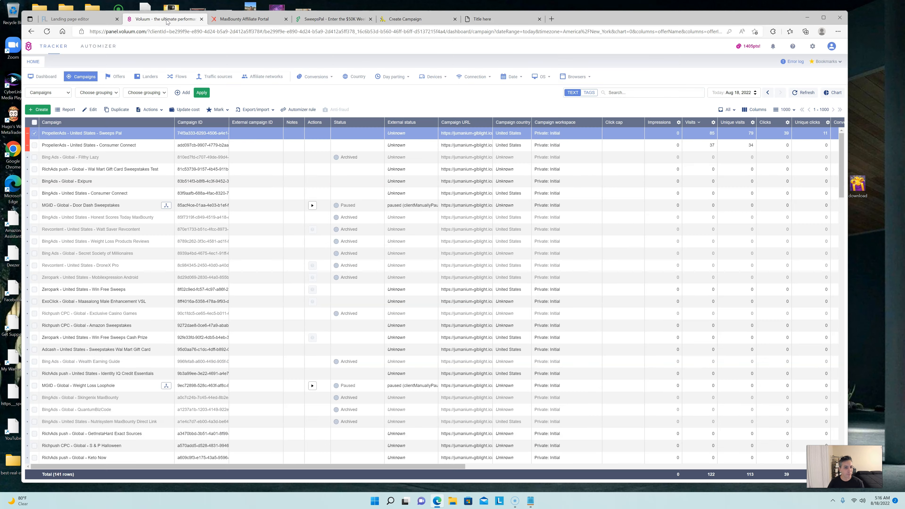
left_click(396, 22)
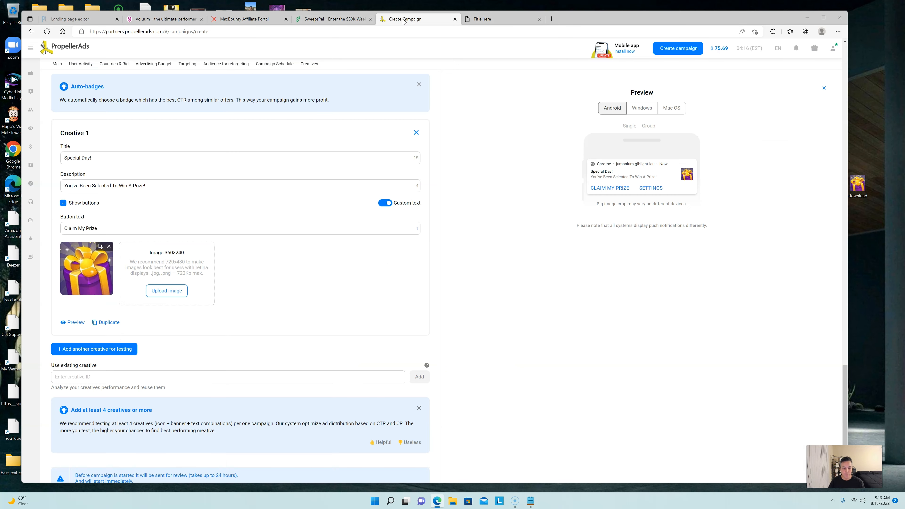
- Add a second creative for testing and set its title to "You've Been Chosen!"
scroll(520, 228, "down", 1)
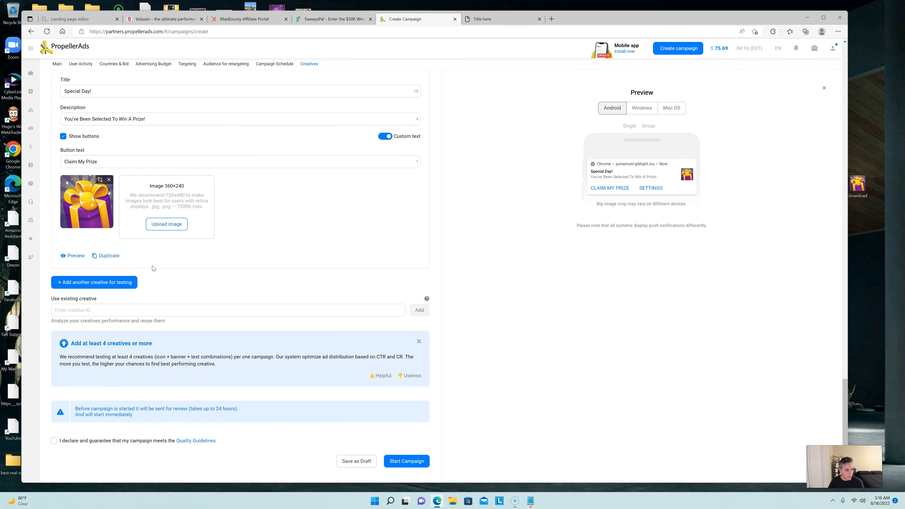
left_click(118, 284)
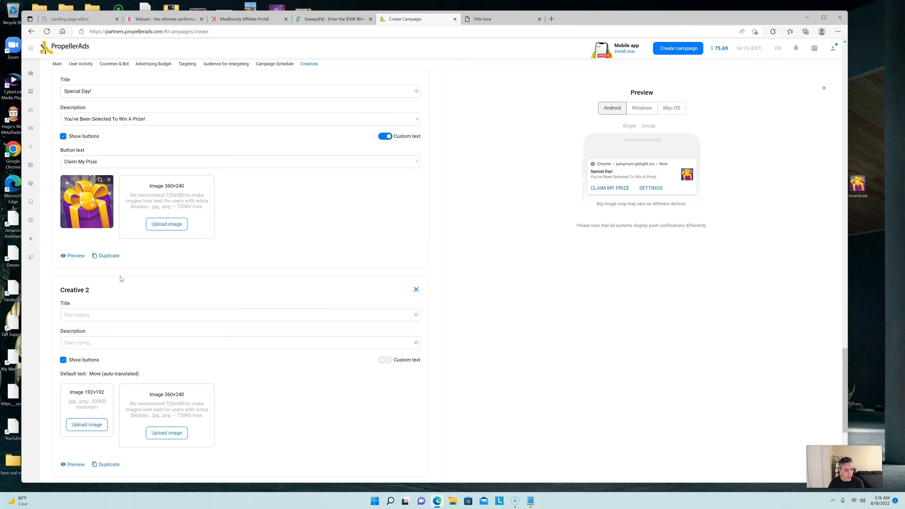
left_click(130, 313)
scroll(434, 309, "down", 5)
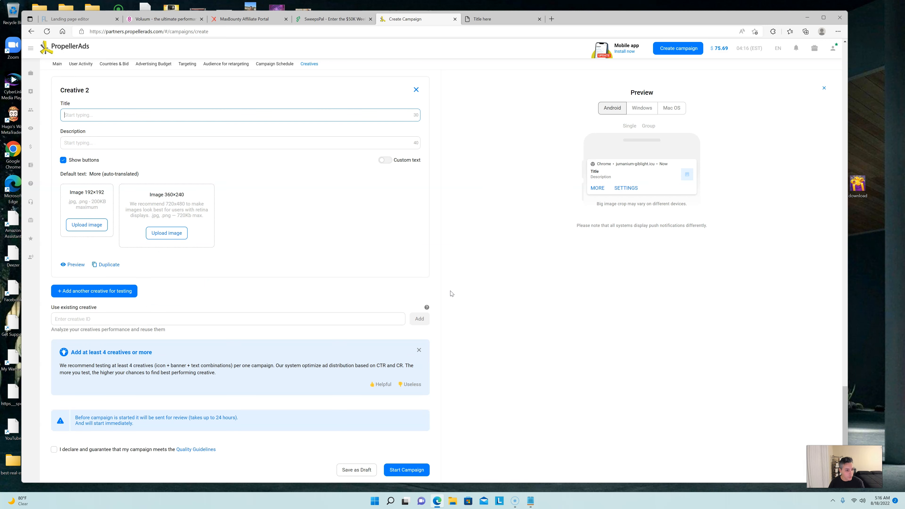
scroll(451, 293, "up", 2)
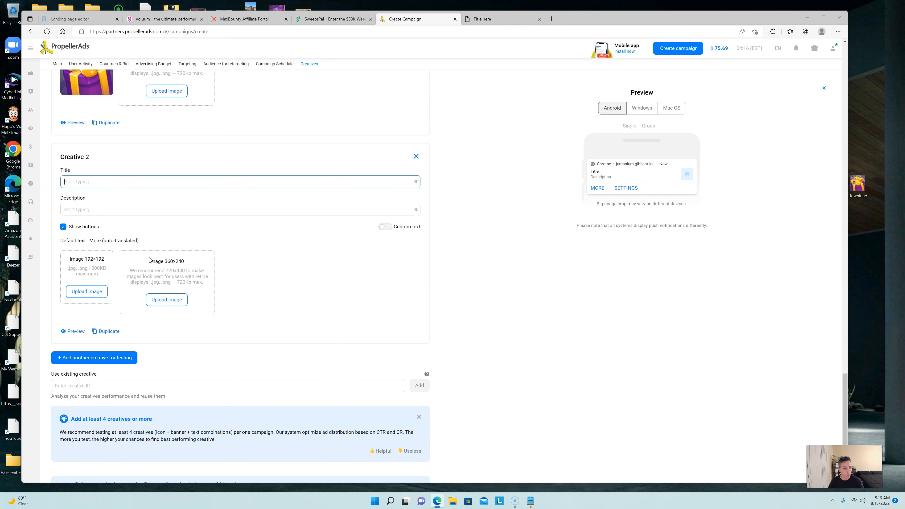
left_click(111, 180)
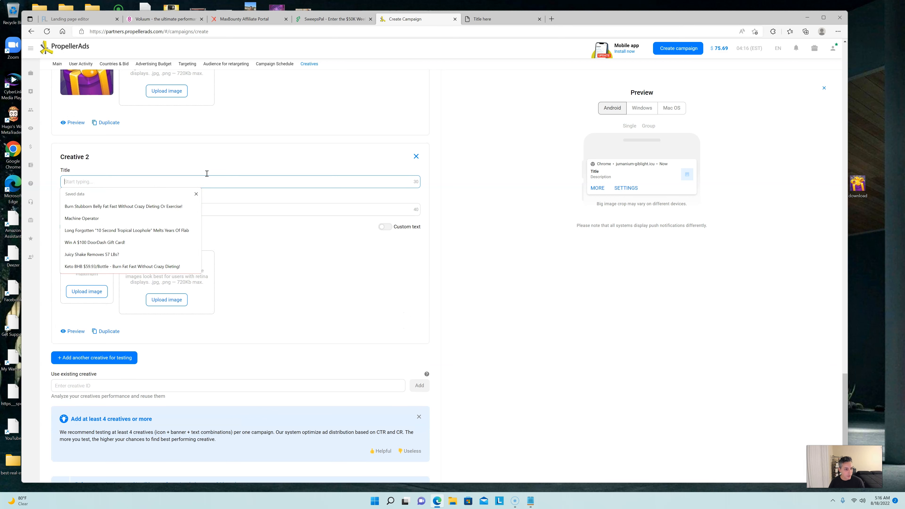
scroll(257, 198, "up", 4)
scroll(343, 234, "down", 2)
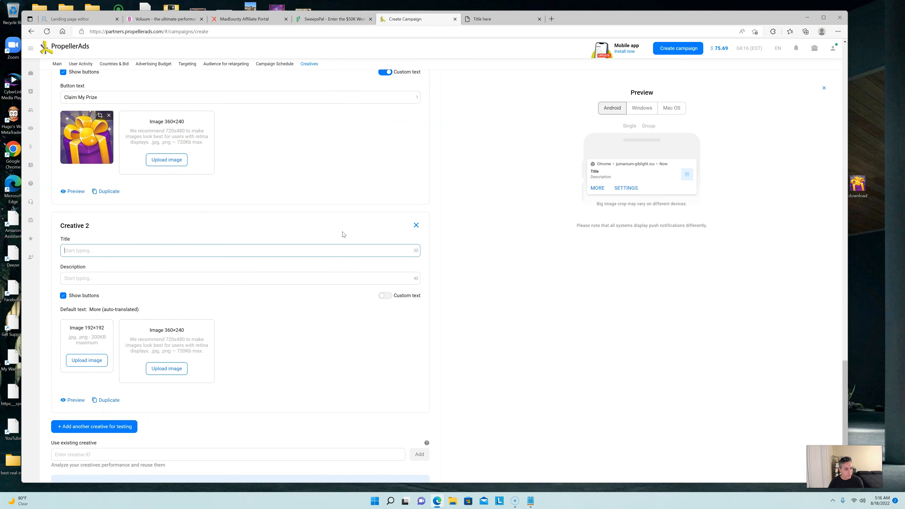
left_click(240, 245)
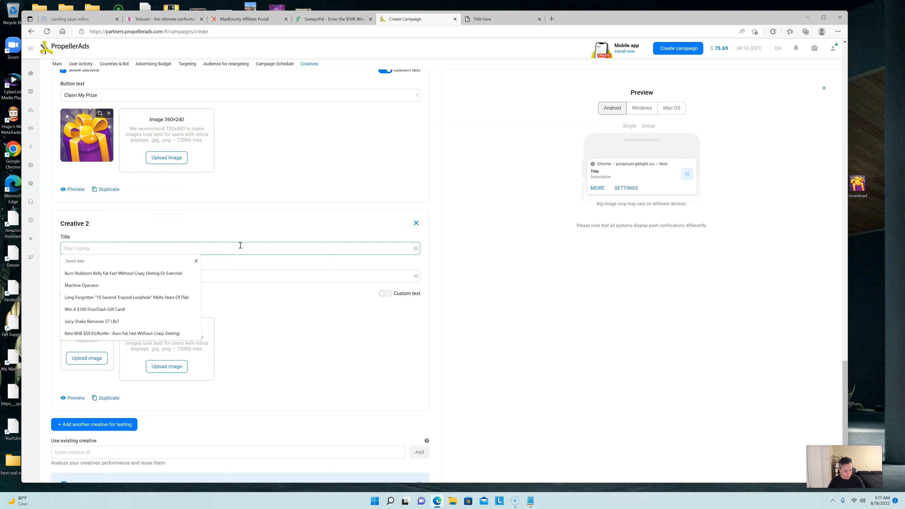
type("You've Been Chosen!")
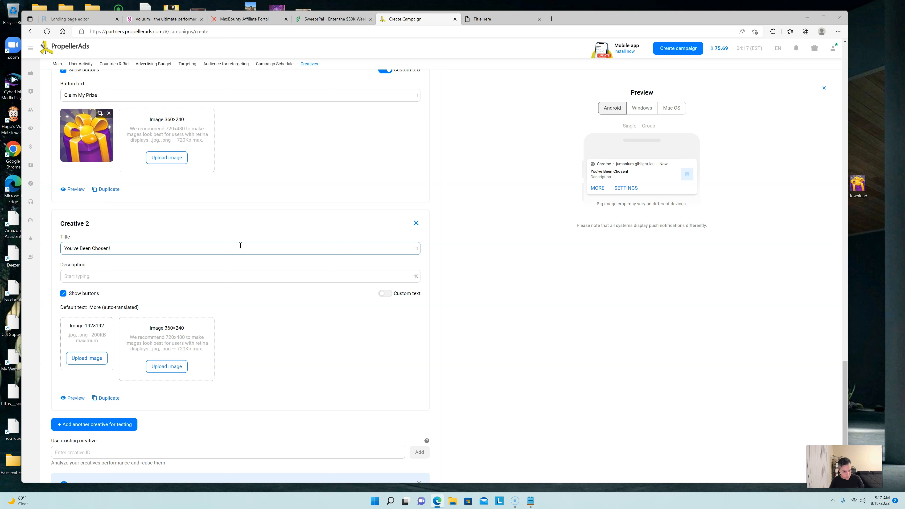
- Set Creative 2's description to "You've Won A Fantastic Reward!"
left_click(209, 278)
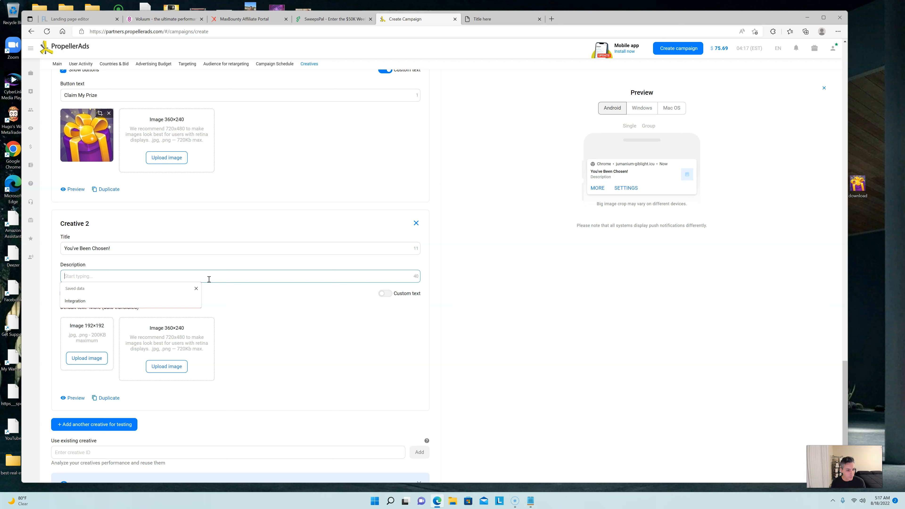
scroll(196, 259, "up", 4)
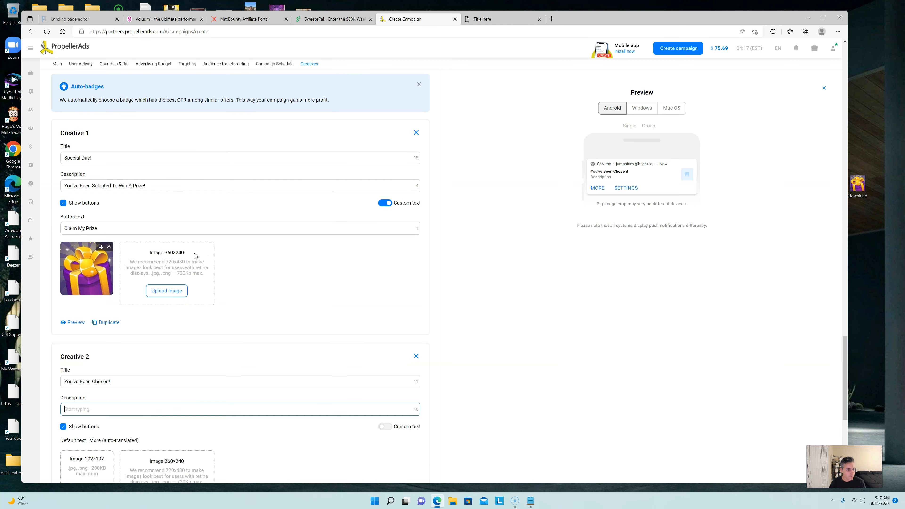
scroll(176, 260, "down", 2)
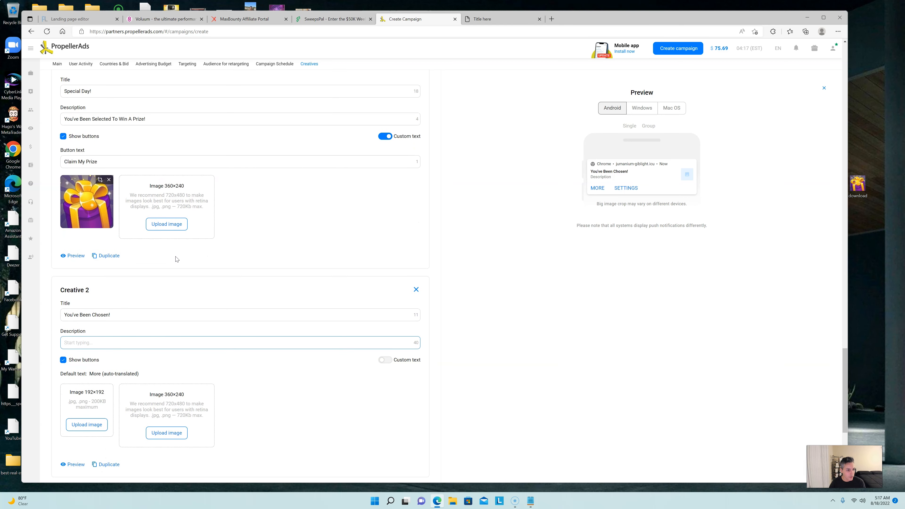
scroll(176, 259, "down", 2)
left_click(158, 276)
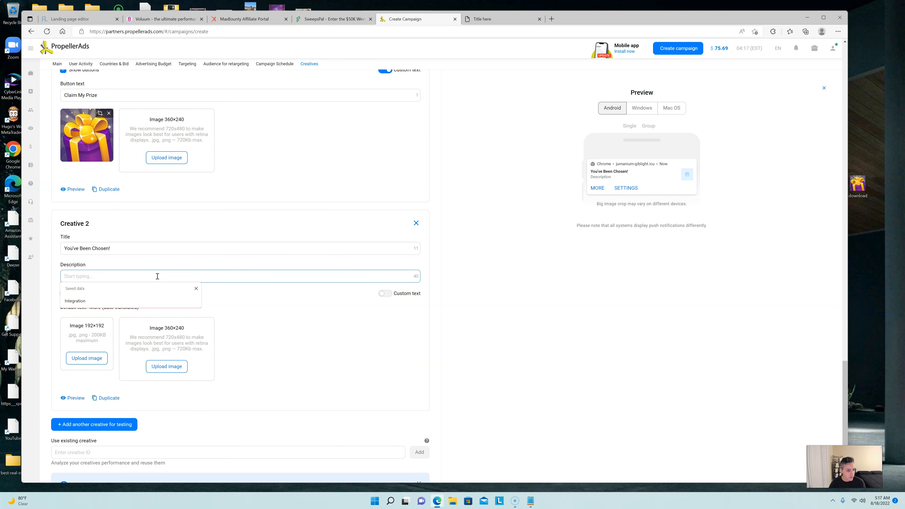
type("Y")
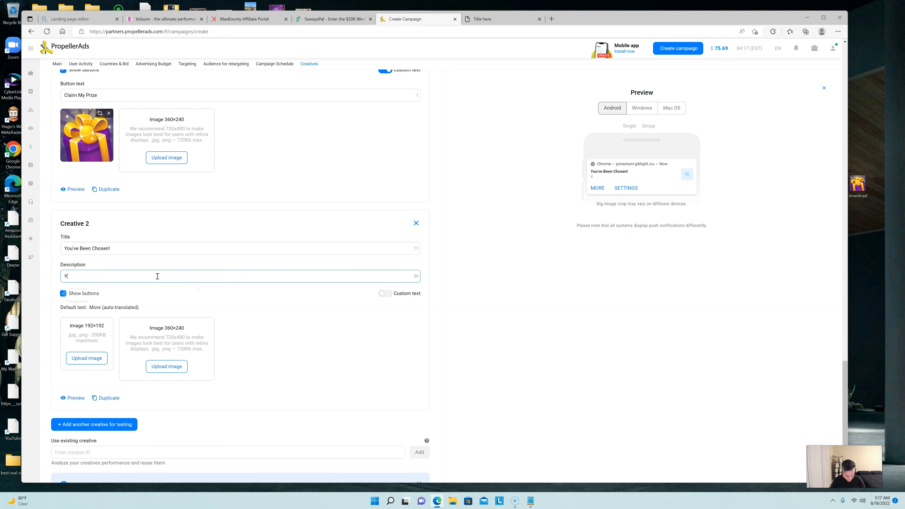
type("ou've Won")
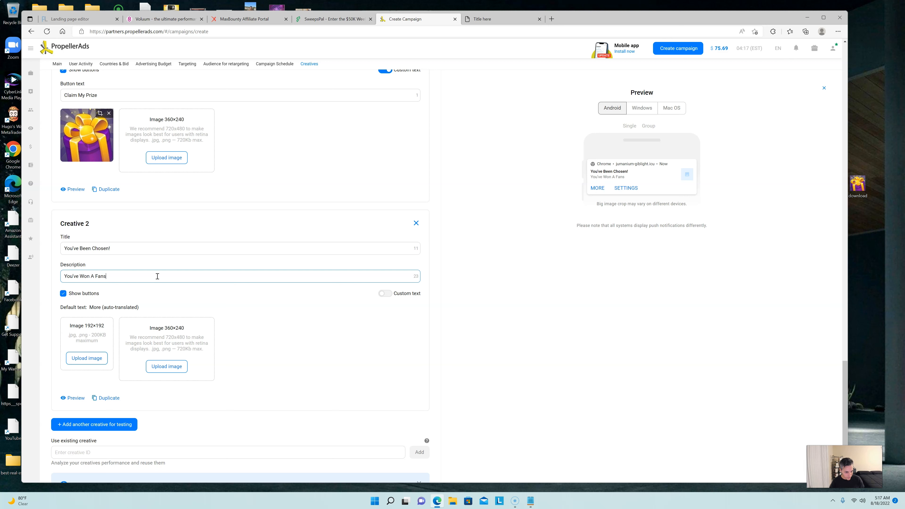
type(" A Fantastic Reward!")
- Enable custom button text for Creative 2 and set it to "Claim My Reward!"
left_click(386, 294)
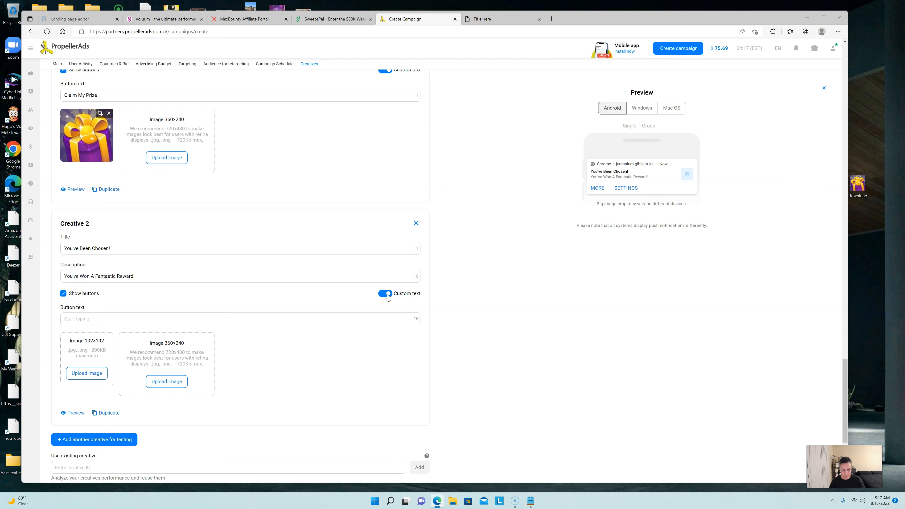
left_click(336, 319)
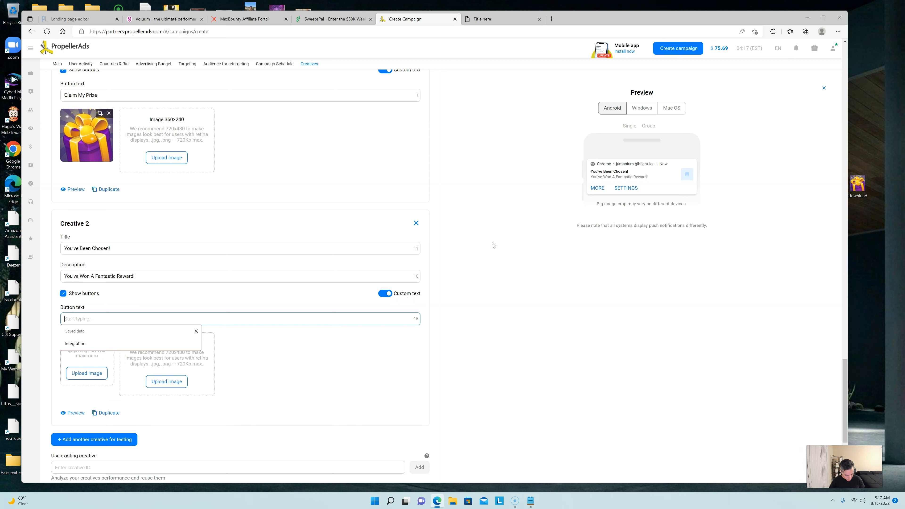
type("Claim My")
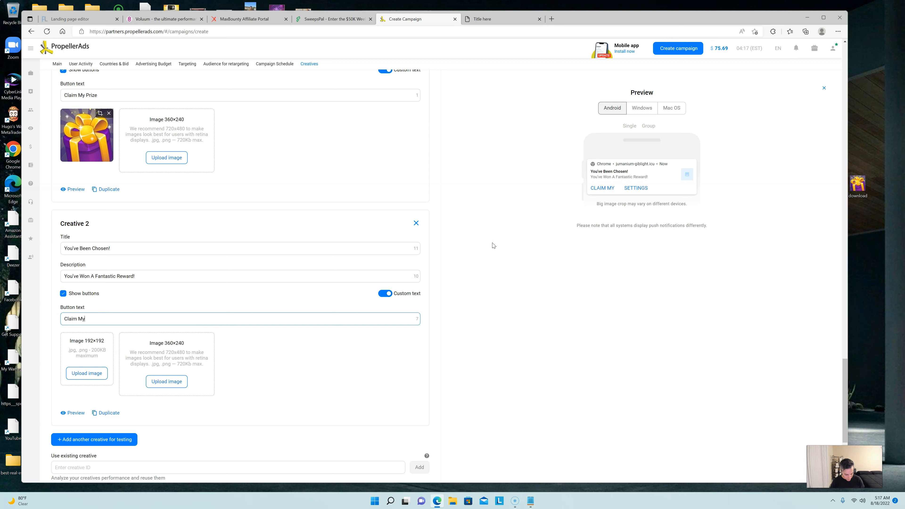
type(" Reward!")
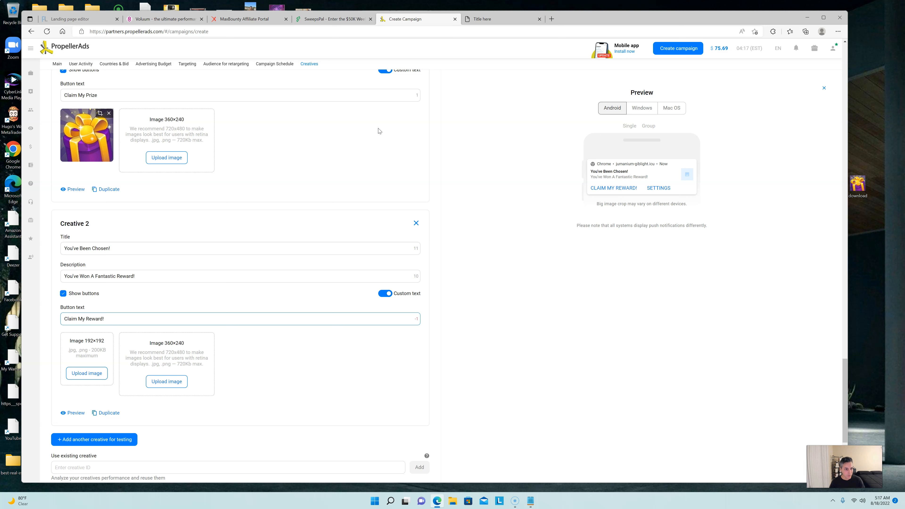
- Add an exclamation mark to Creative 1's button text so it reads "Claim My Prize!"
left_click(210, 94)
type("!")
left_click(487, 209)
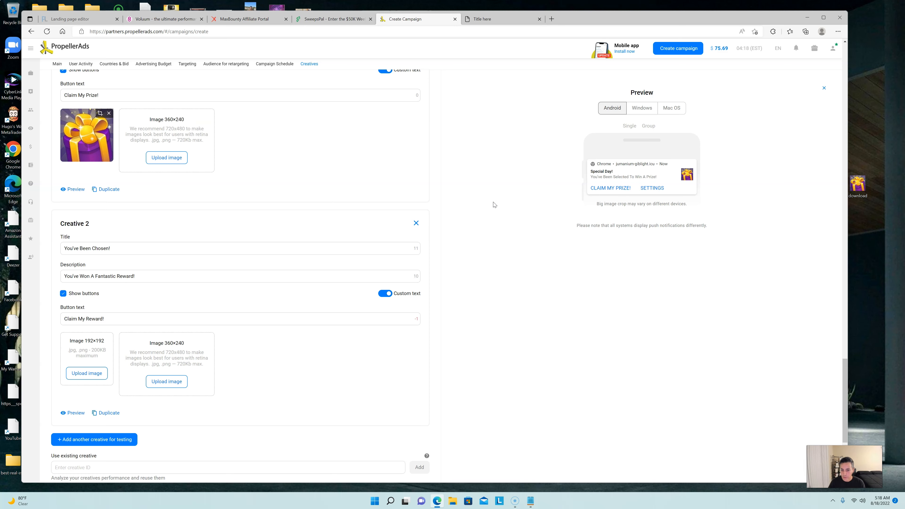
scroll(289, 239, "up", 2)
left_click(210, 162)
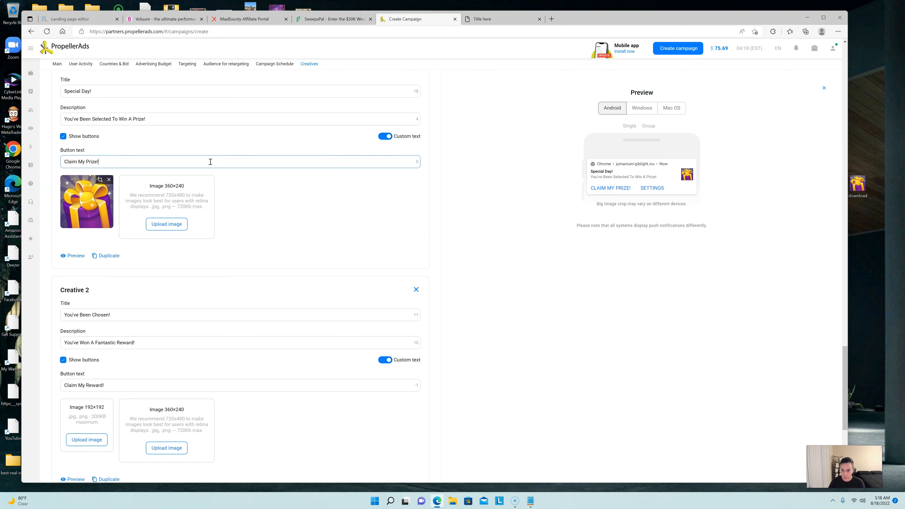
scroll(236, 172, "up", 4)
scroll(219, 287, "down", 6)
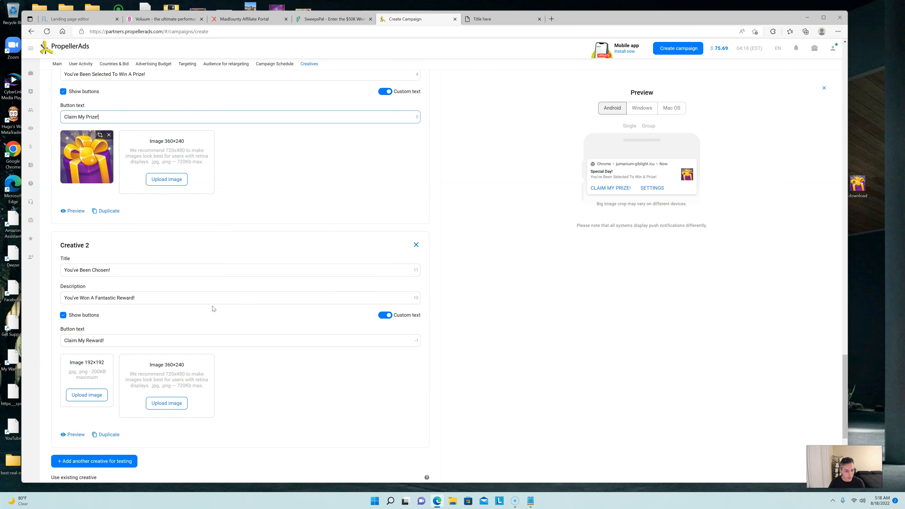
- Upload the download gift image from the desktop as Creative 2's 192×192 image and accept its crop
left_click(162, 319)
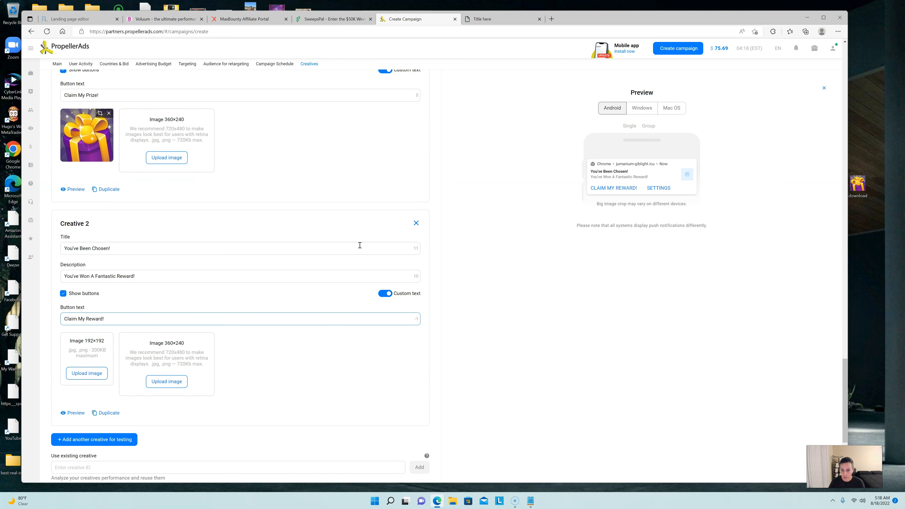
scroll(453, 211, "up", 4)
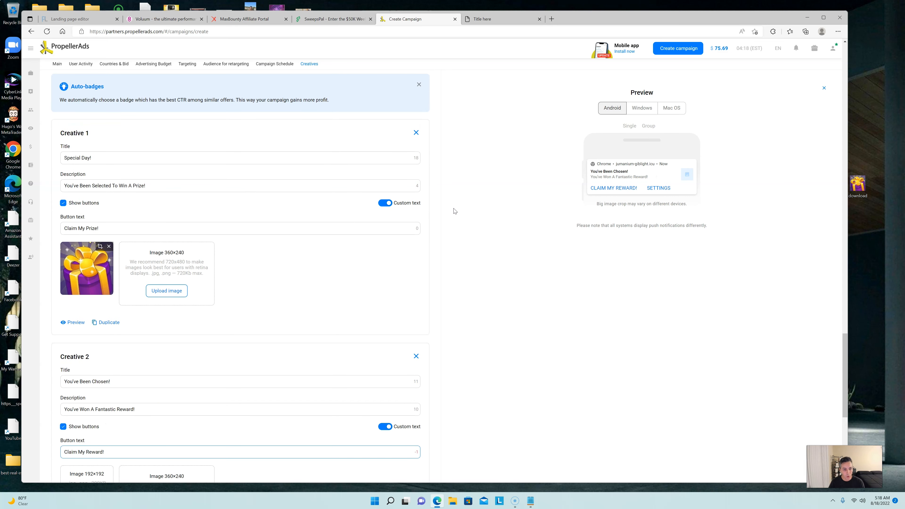
scroll(454, 211, "down", 4)
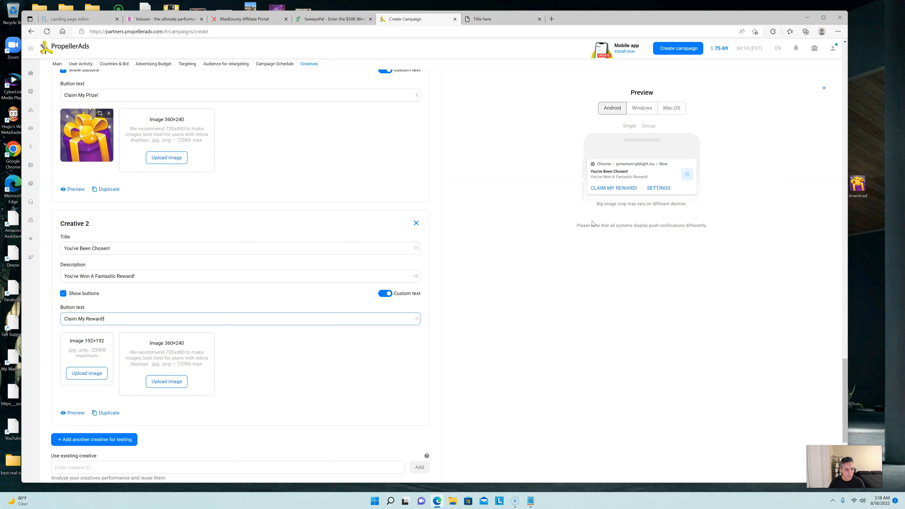
left_click_drag(864, 184, 82, 353)
left_click(460, 307)
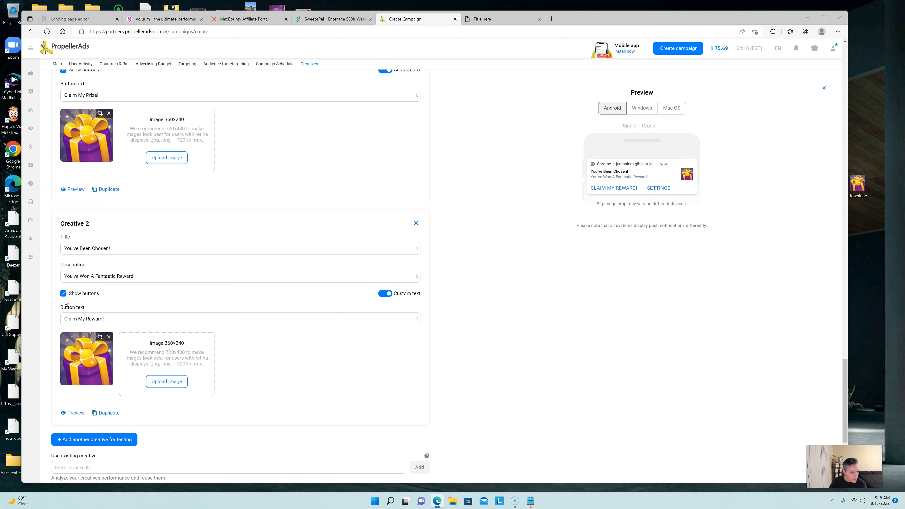
- Review both creatives and declare that the campaign meets the Quality Guidelines
scroll(94, 308, "down", 2)
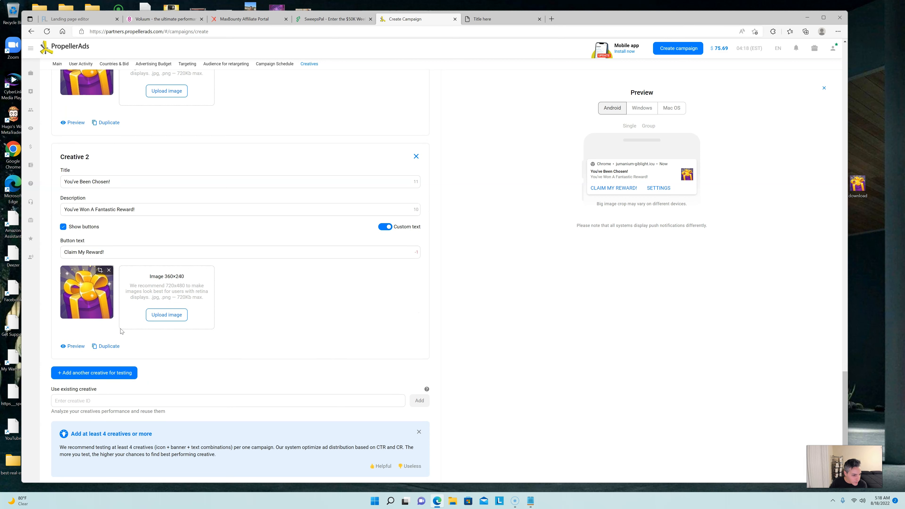
scroll(134, 348, "up", 6)
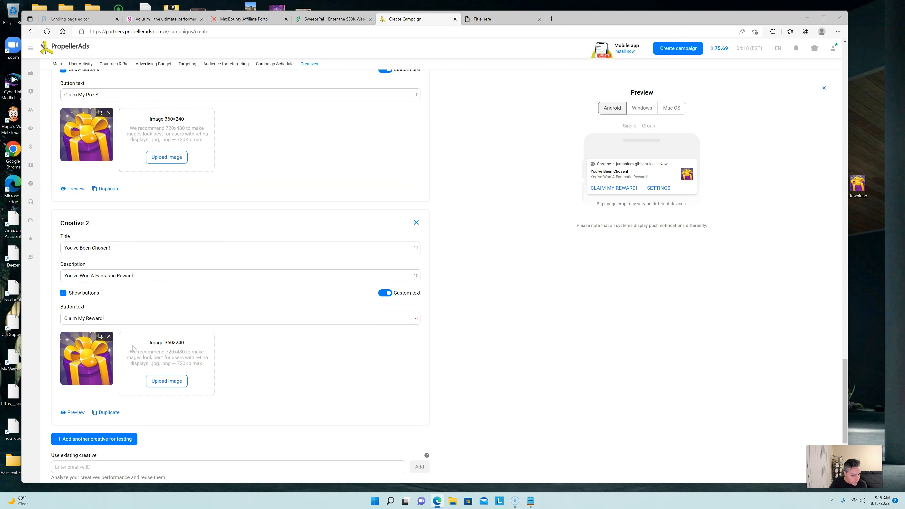
scroll(134, 348, "up", 1)
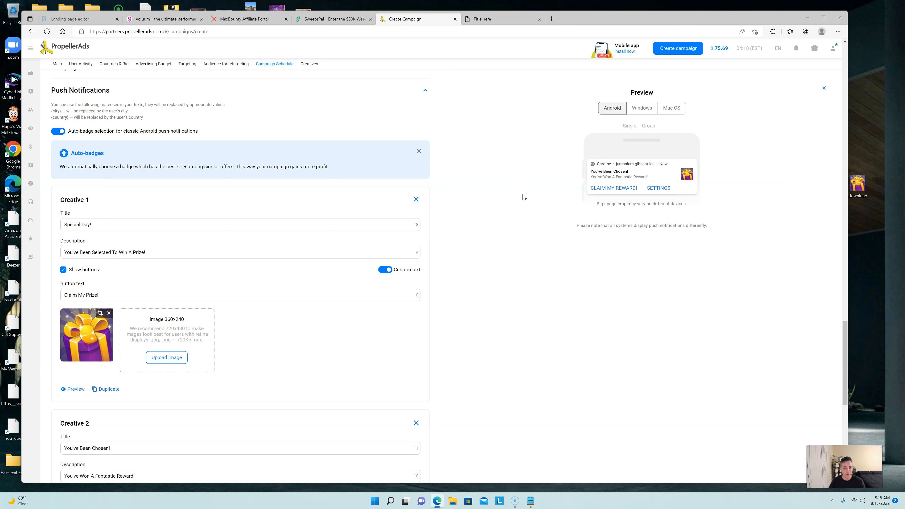
scroll(508, 213, "up", 3)
scroll(508, 212, "down", 3)
scroll(537, 246, "down", 5)
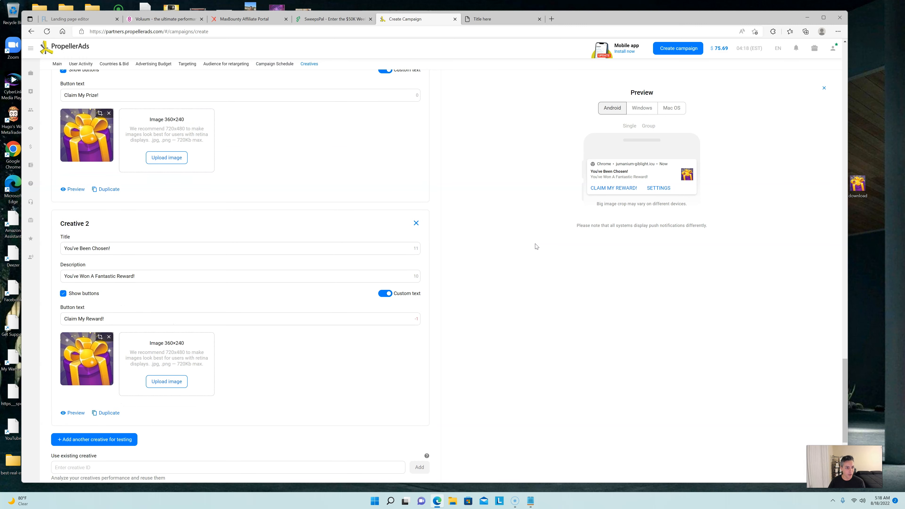
scroll(538, 250, "down", 5)
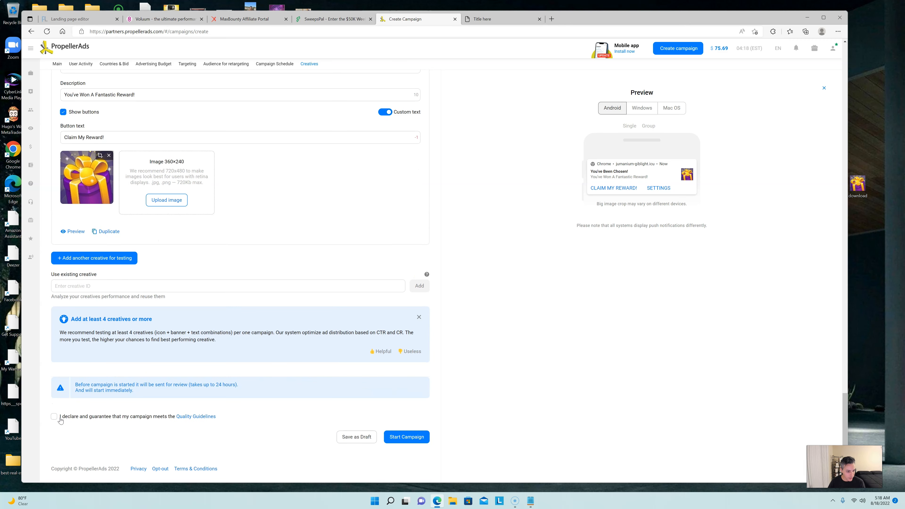
left_click(54, 417)
- Review the Sweepstakes campaign settings: ad format, pricing model, target URL, user activity, budget, targeting, audiences and retargeting collection
scroll(468, 283, "up", 20)
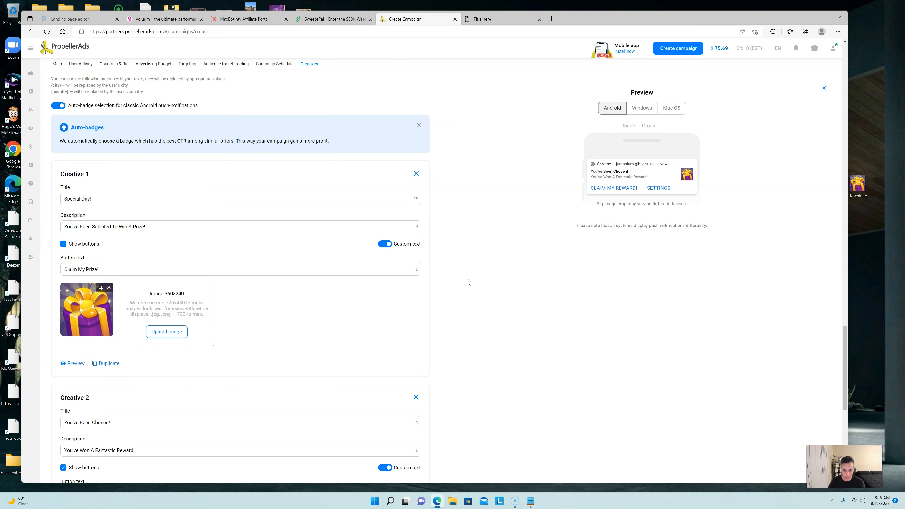
scroll(468, 282, "up", 4)
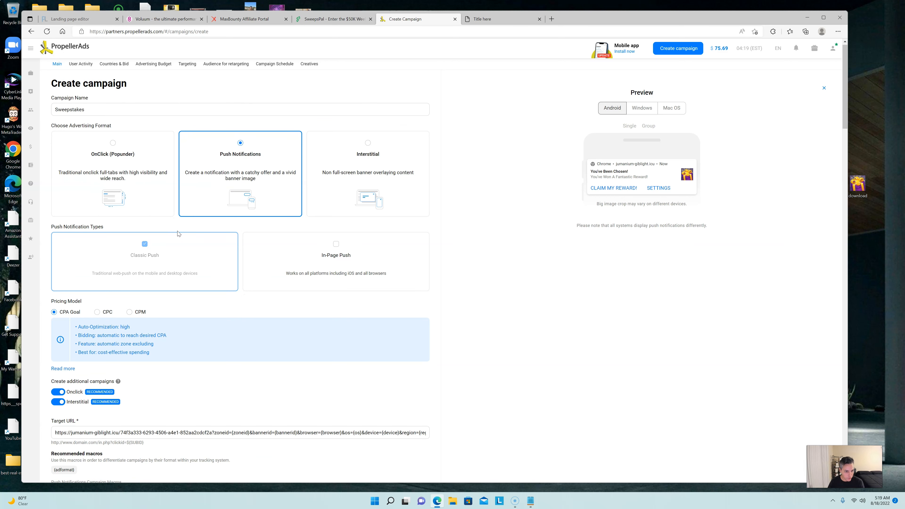
scroll(167, 259, "down", 4)
scroll(186, 268, "down", 1)
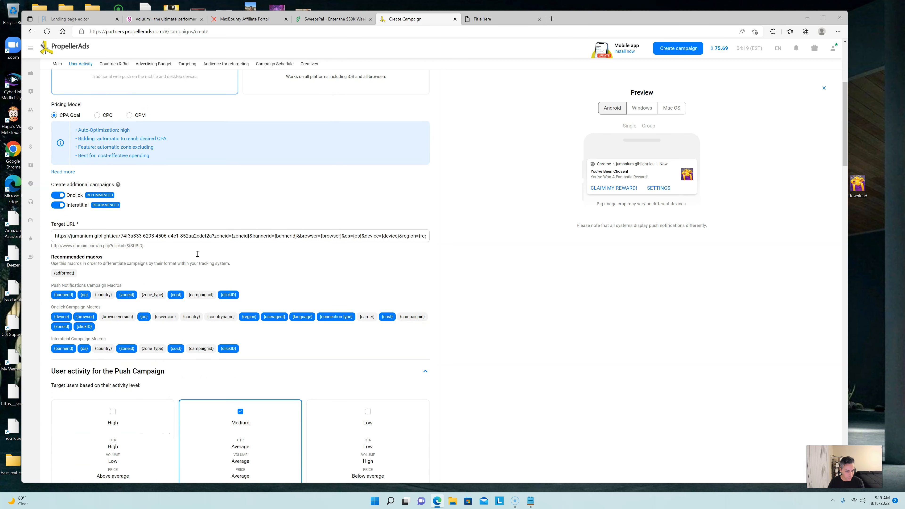
scroll(208, 236, "down", 3)
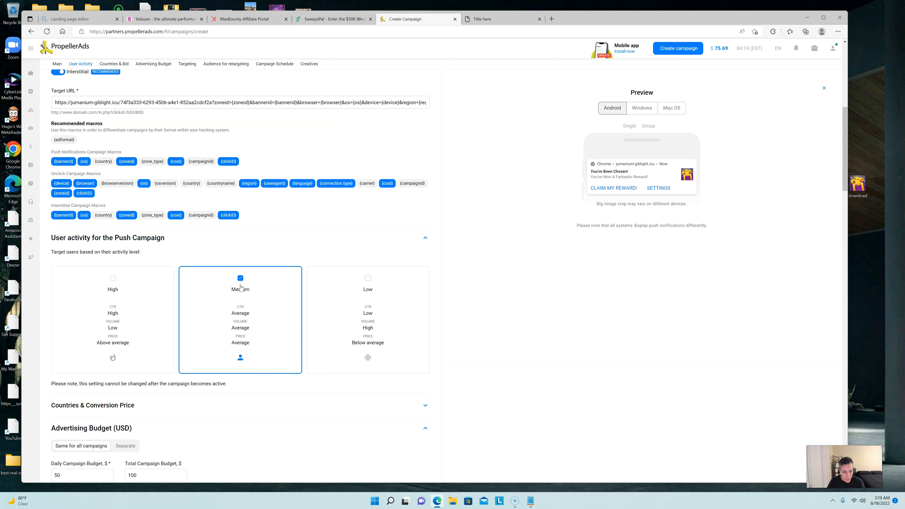
scroll(242, 288, "down", 3)
scroll(242, 288, "down", 2)
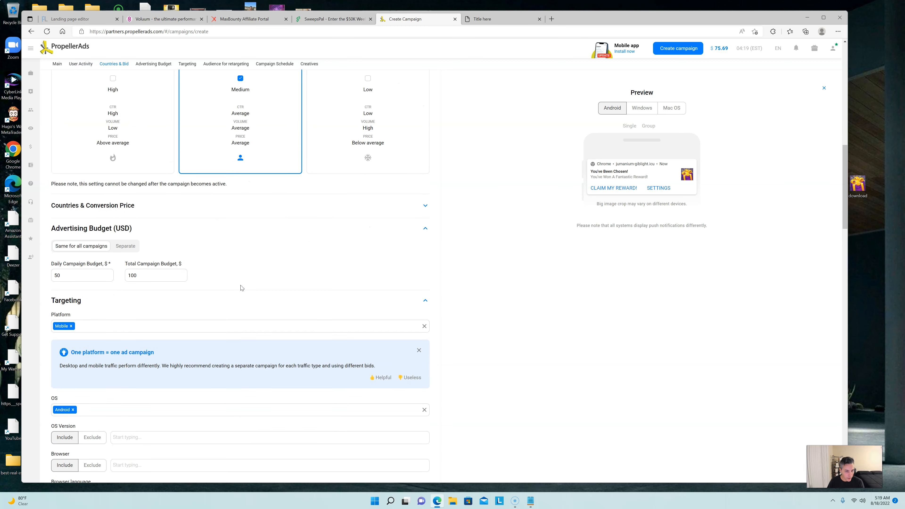
scroll(240, 287, "up", 2)
scroll(254, 291, "down", 2)
scroll(89, 283, "down", 1)
scroll(196, 283, "down", 4)
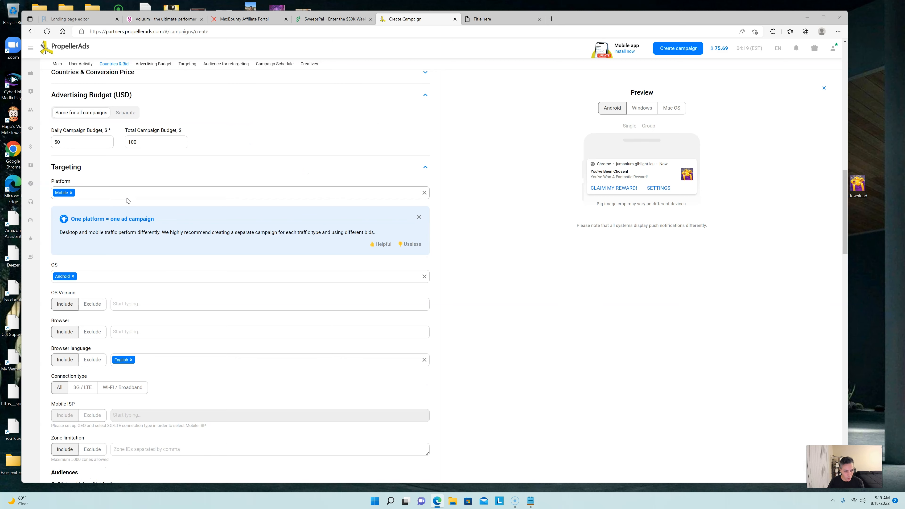
scroll(158, 307, "down", 4)
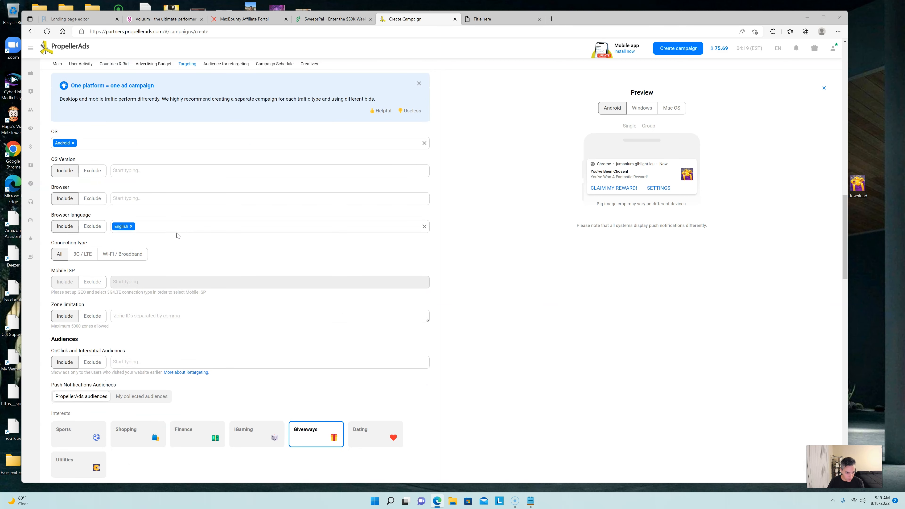
scroll(215, 248, "down", 6)
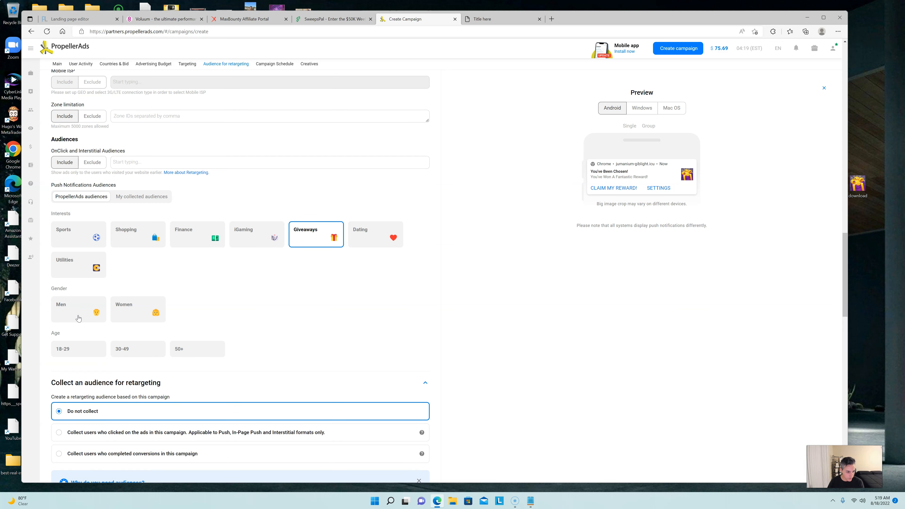
scroll(278, 353, "down", 4)
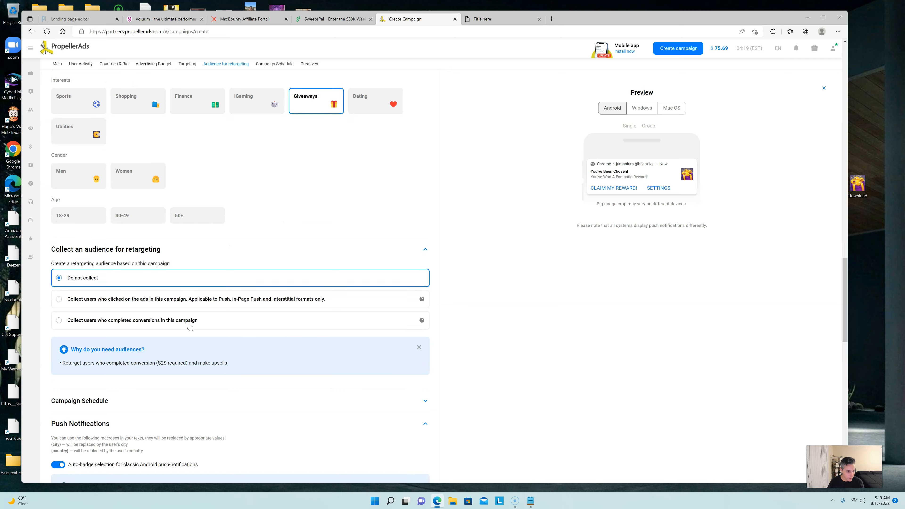
- Turn off auto-badge selection for classic Android push notifications
scroll(190, 327, "down", 6)
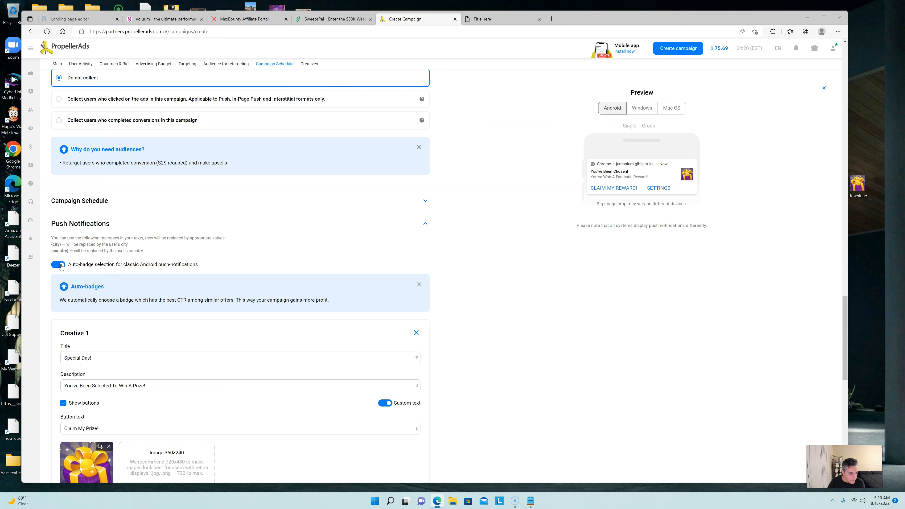
scroll(61, 266, "down", 4)
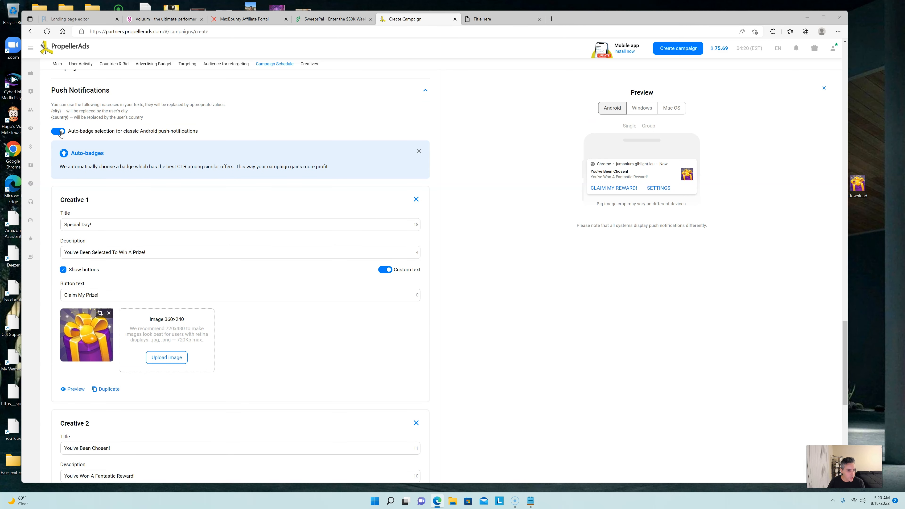
left_click(59, 131)
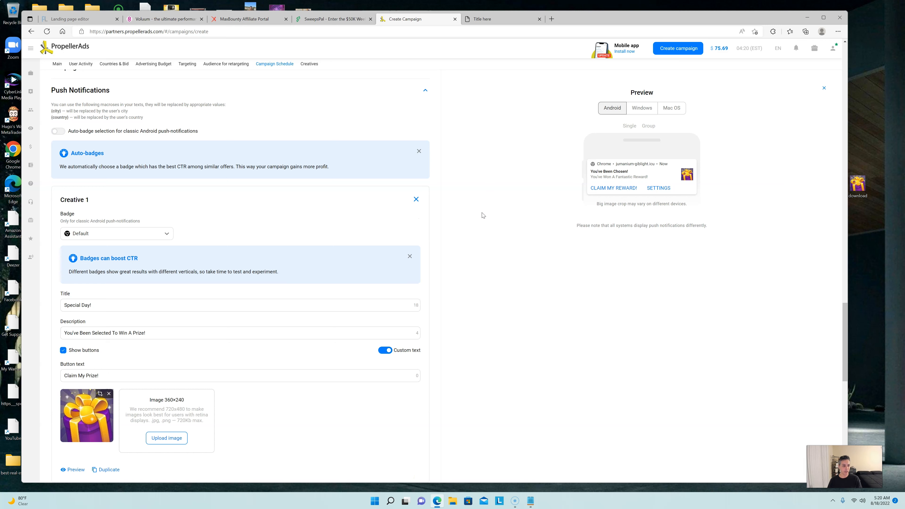
- Examine the badge, text, button and image settings of both creatives, then recheck the final declaration and the campaign's main settings
scroll(479, 214, "down", 6)
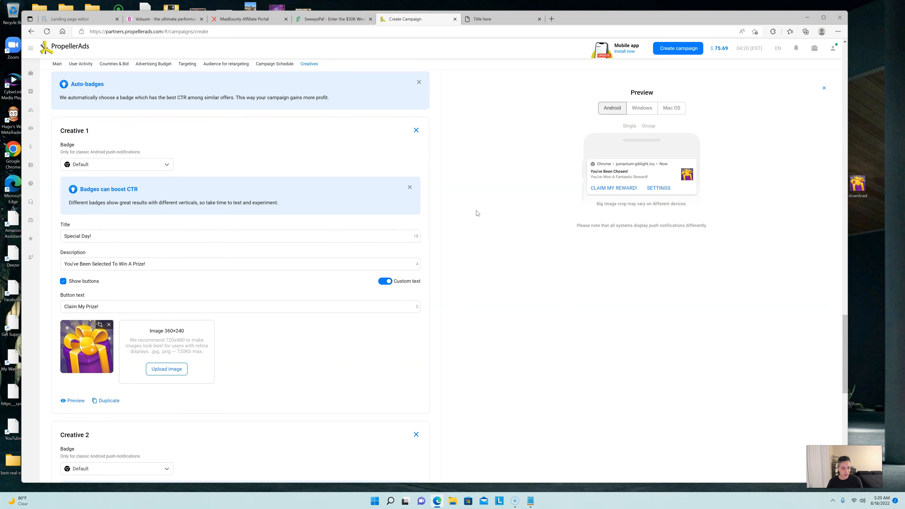
scroll(294, 320, "down", 2)
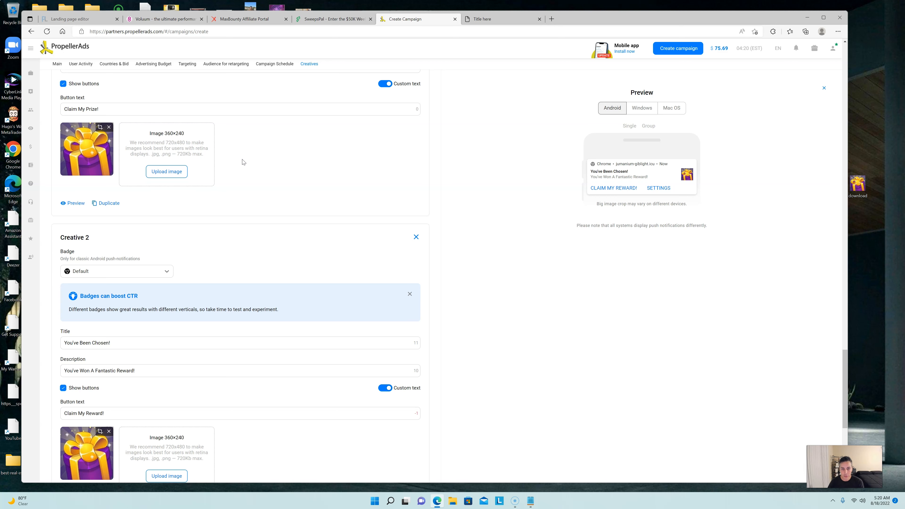
scroll(241, 157, "down", 4)
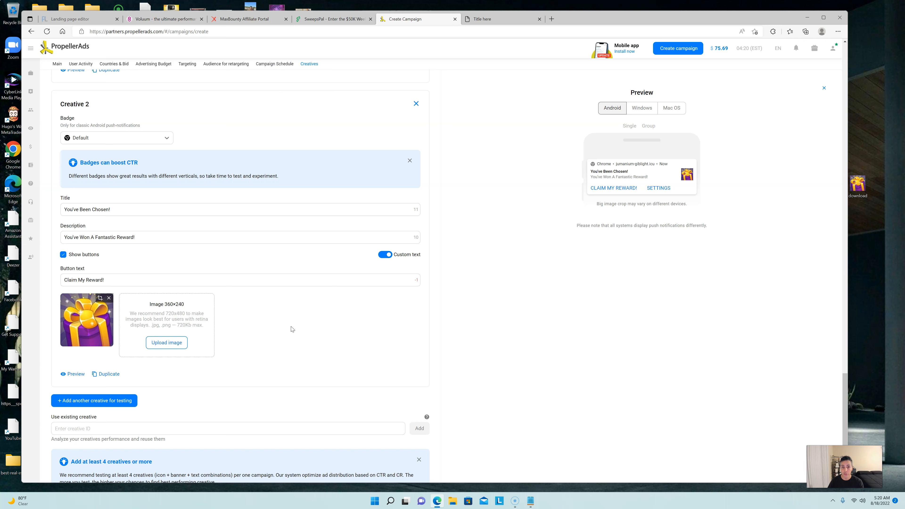
scroll(292, 329, "up", 2)
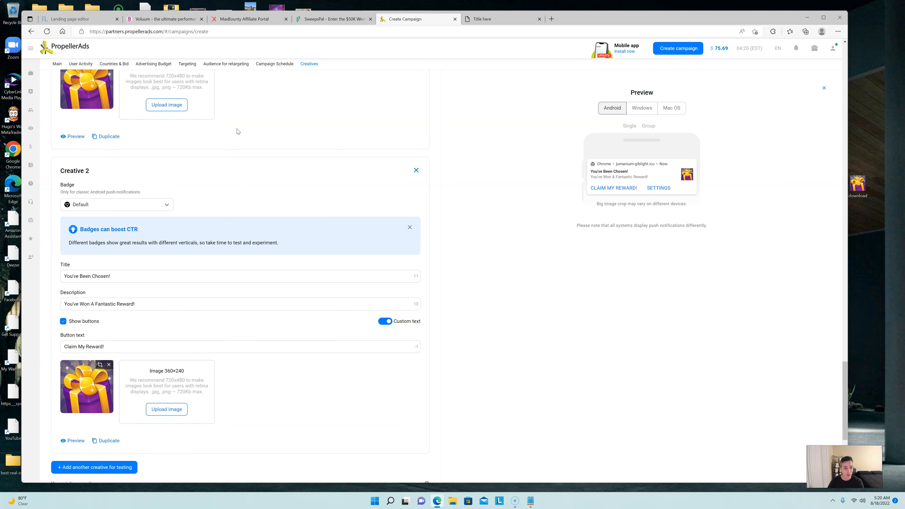
scroll(297, 376, "up", 4)
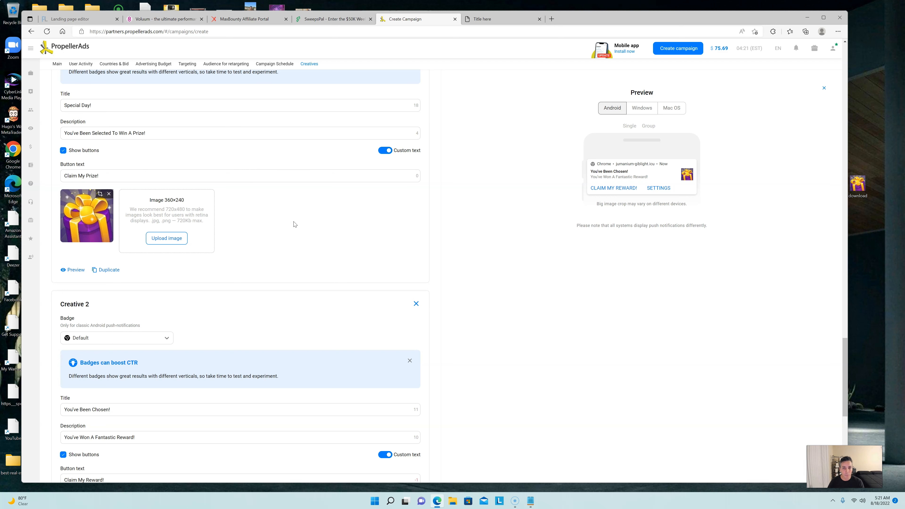
scroll(304, 232, "down", 2)
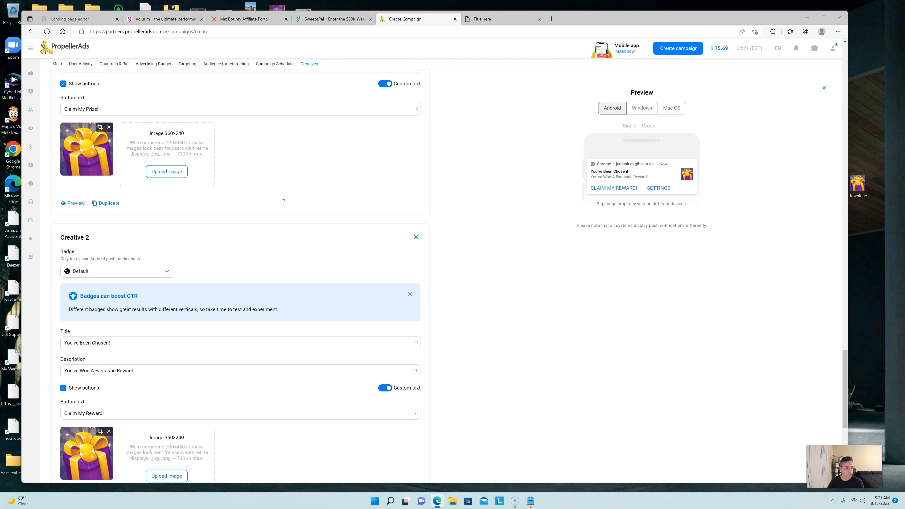
scroll(284, 207, "down", 2)
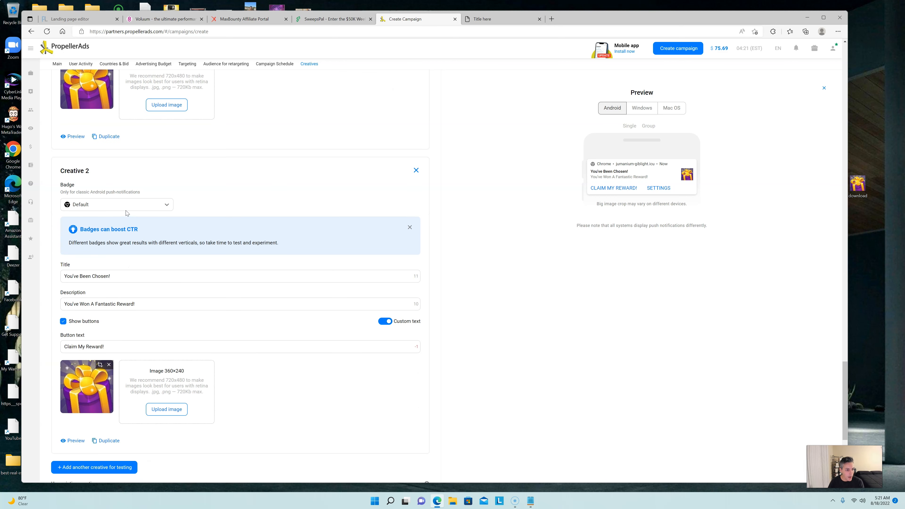
scroll(253, 235, "down", 1)
scroll(253, 235, "up", 7)
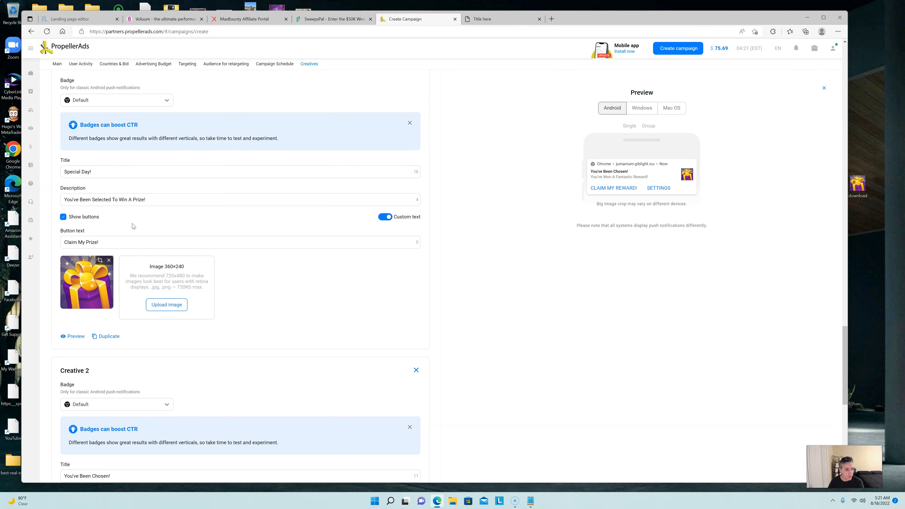
scroll(303, 307, "down", 4)
scroll(304, 313, "down", 1)
scroll(285, 252, "up", 2)
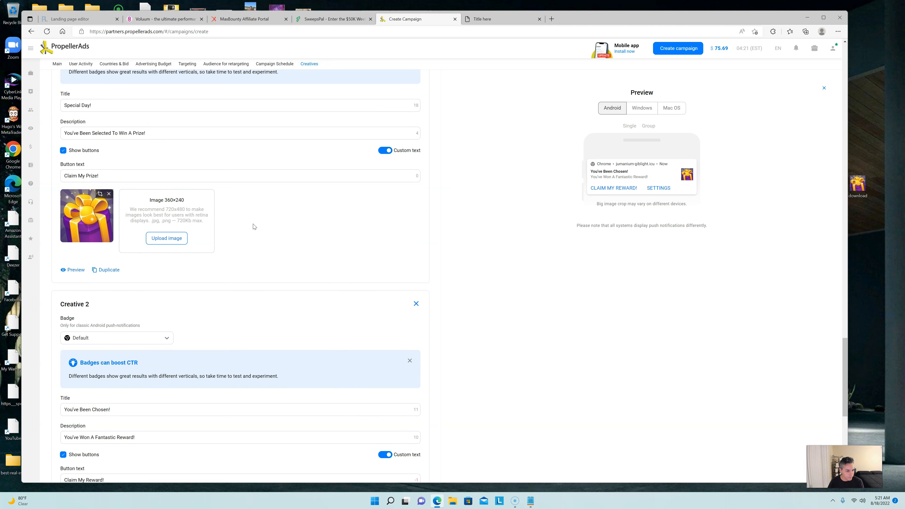
scroll(259, 241, "up", 4)
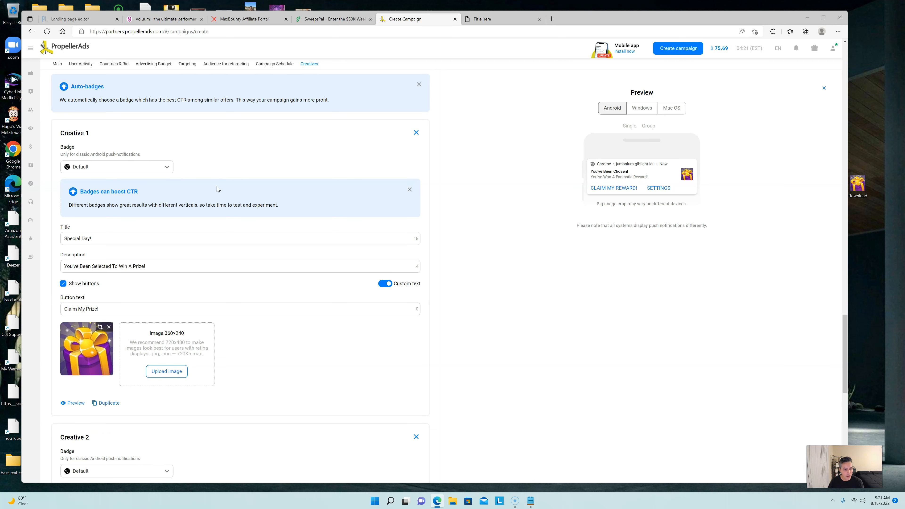
scroll(271, 178, "down", 4)
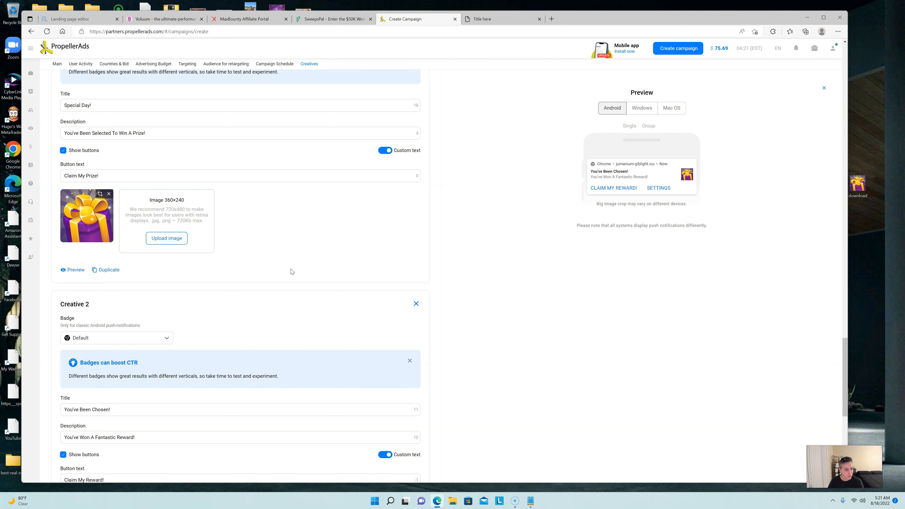
scroll(292, 272, "up", 5)
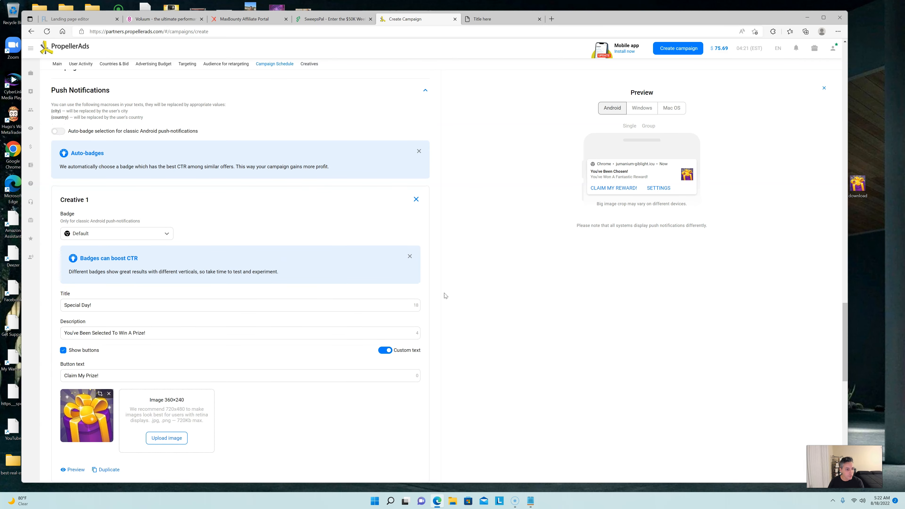
scroll(458, 294, "down", 2)
scroll(458, 295, "down", 7)
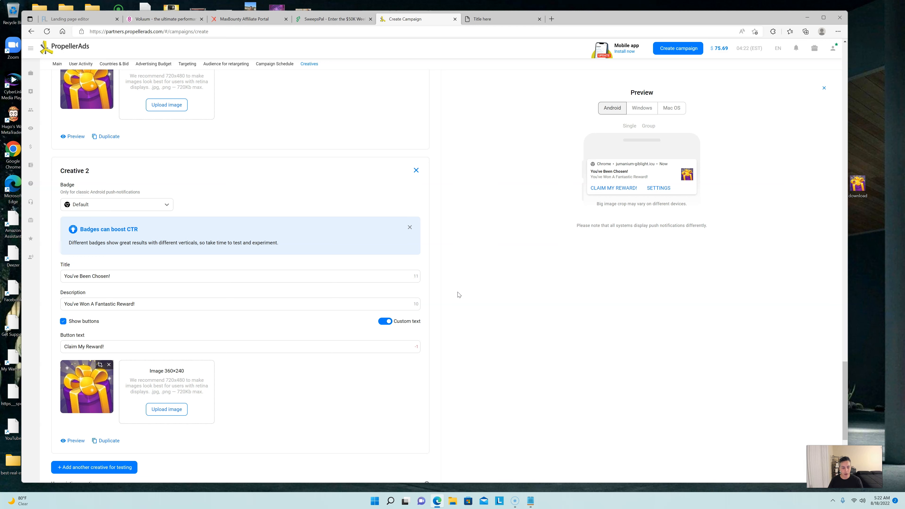
scroll(458, 295, "down", 5)
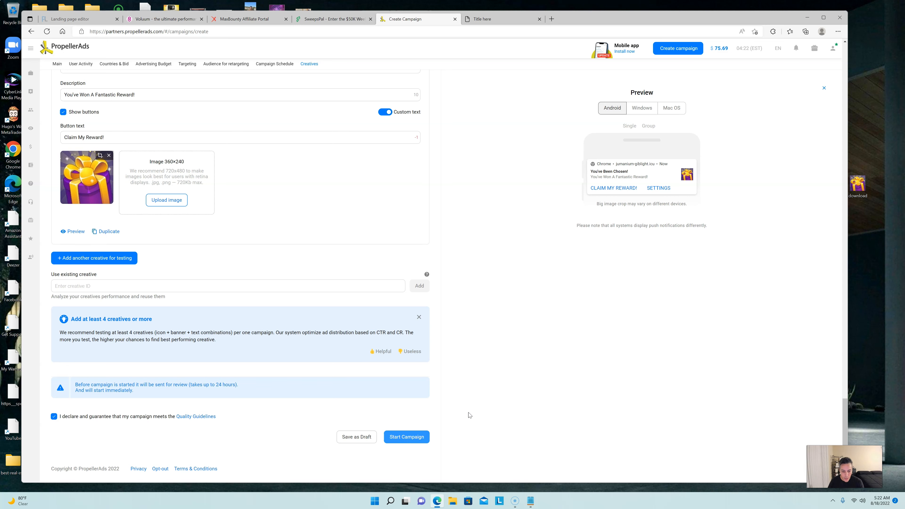
scroll(505, 385, "up", 5)
scroll(505, 385, "up", 20)
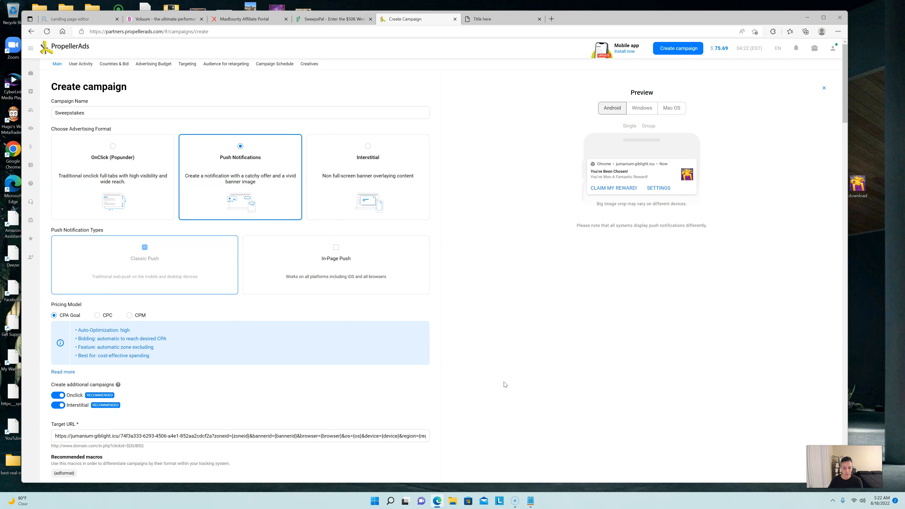
- Switch to Voluum and examine the first-level grouping options for the PropellerAds Sweeps Pal campaign report, including the custom variables
left_click(172, 22)
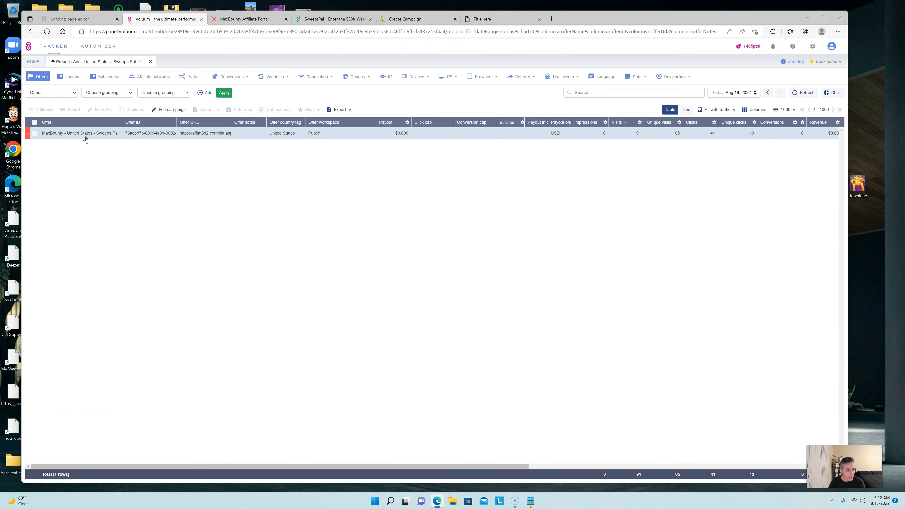
left_click(57, 93)
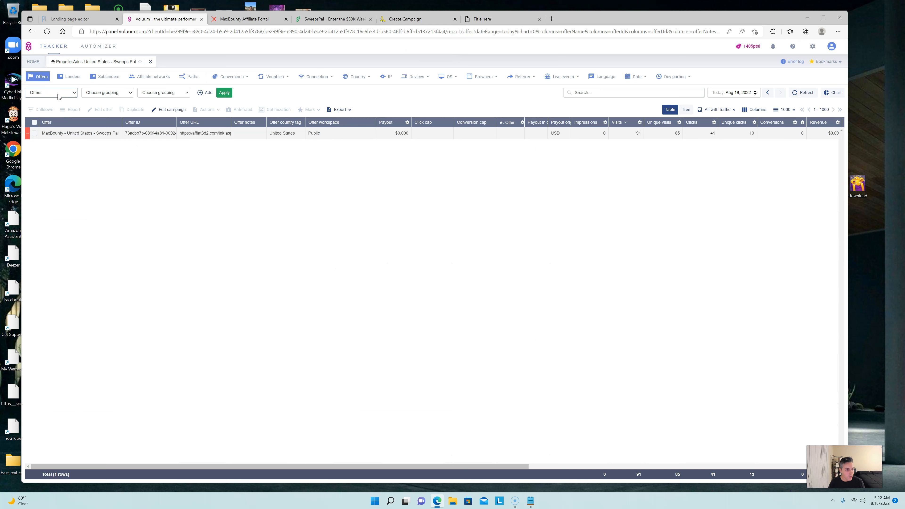
scroll(56, 168, "down", 5)
scroll(55, 171, "down", 2)
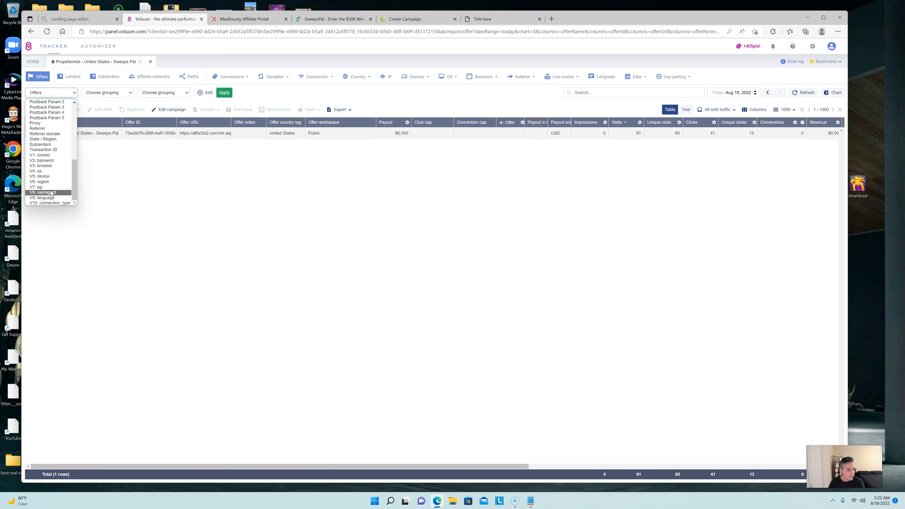
scroll(46, 168, "up", 8)
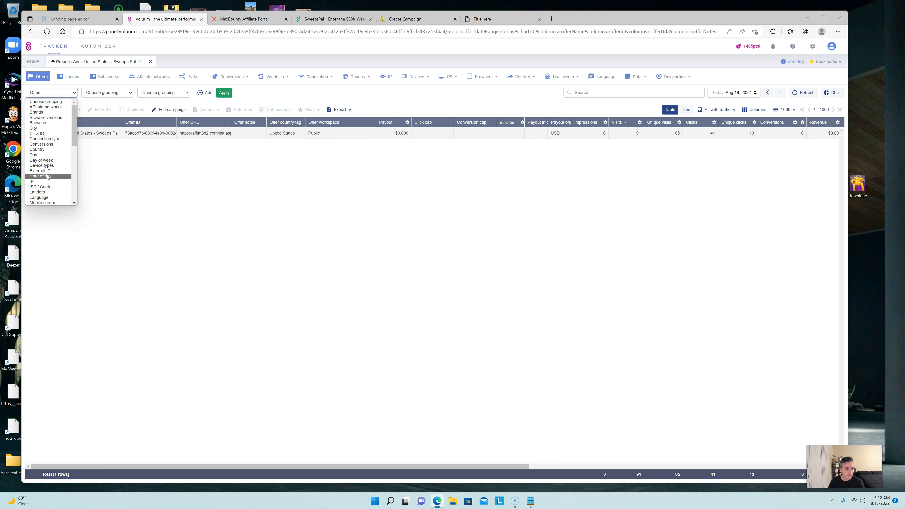
scroll(48, 178, "down", 1)
scroll(51, 190, "down", 2)
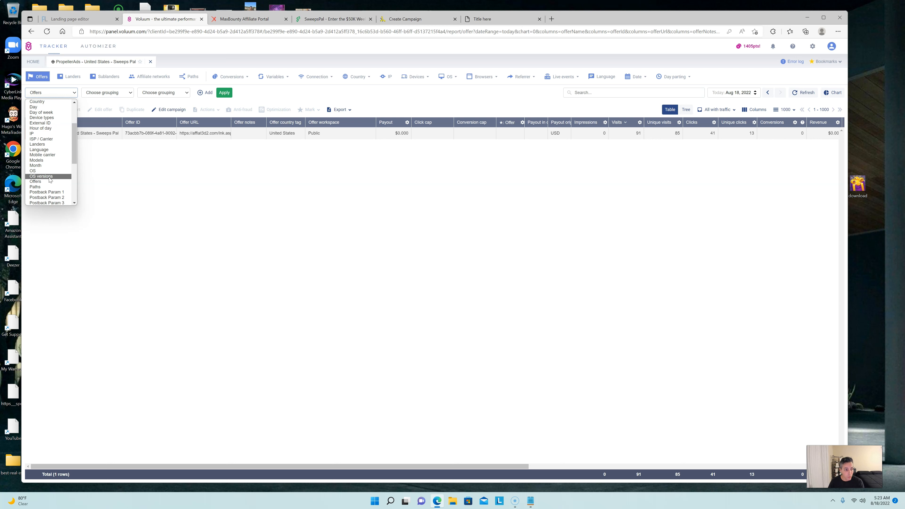
scroll(49, 161, "down", 3)
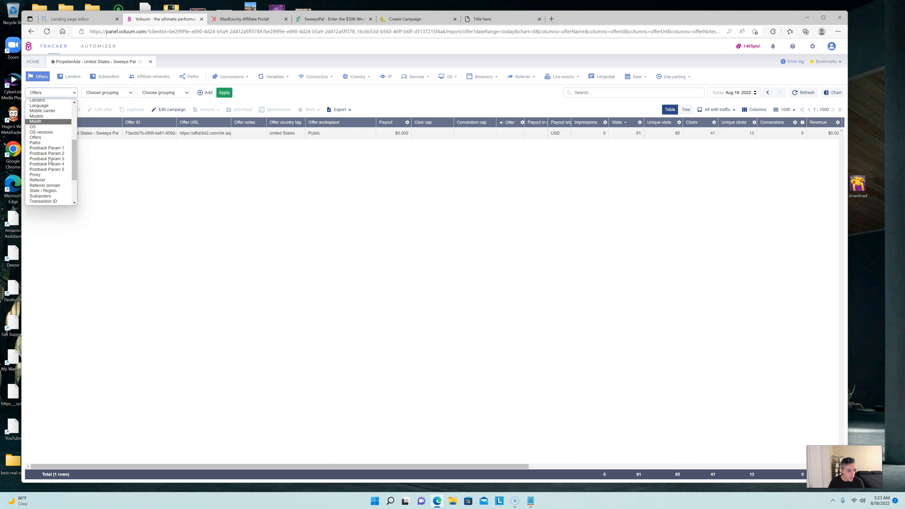
scroll(50, 162, "down", 3)
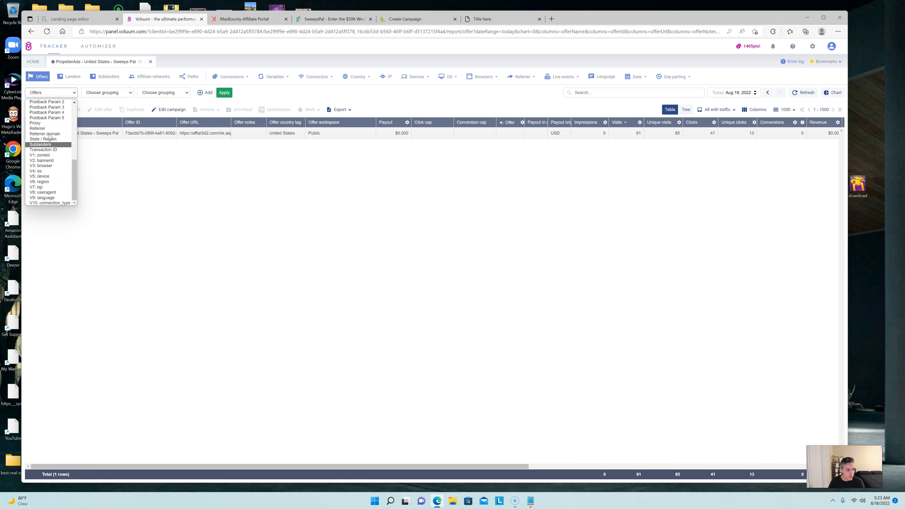